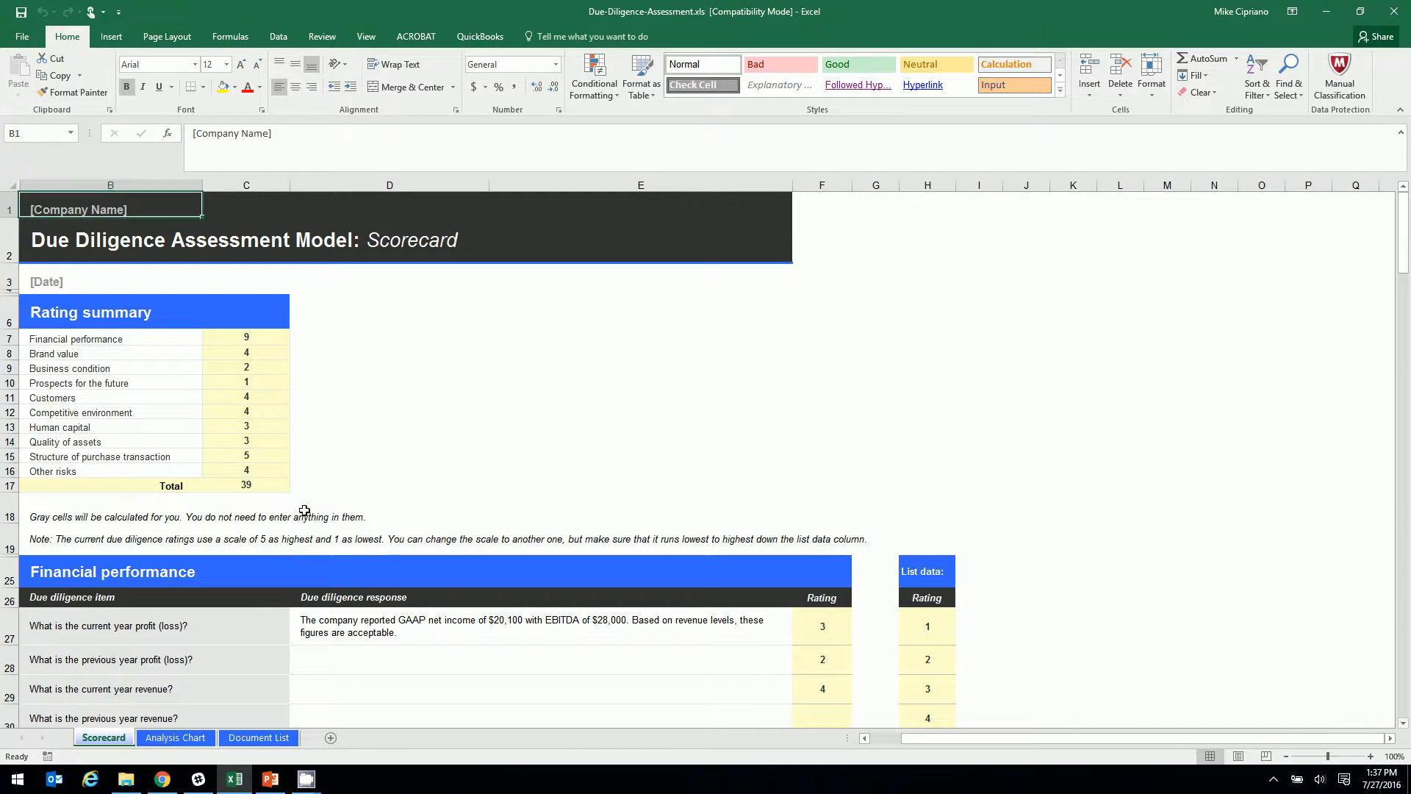
# Scroll the Due Diligence Scorecard to view the rating summary totaling 39
pyautogui.scroll(-5, 305, 510)
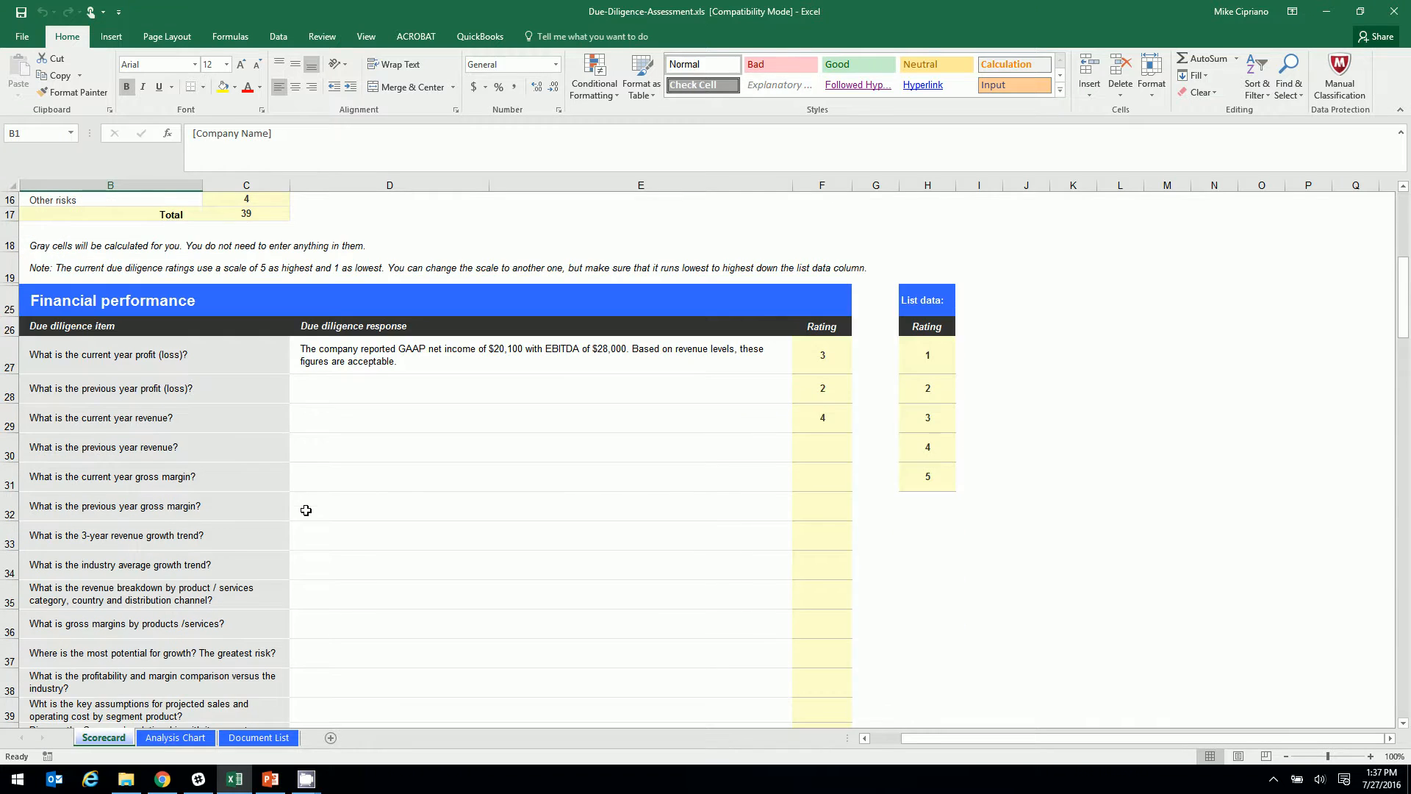
# Scroll through the scorecard questions and view the Analysis Chart sheet
pyautogui.scroll(-1, 301, 507)
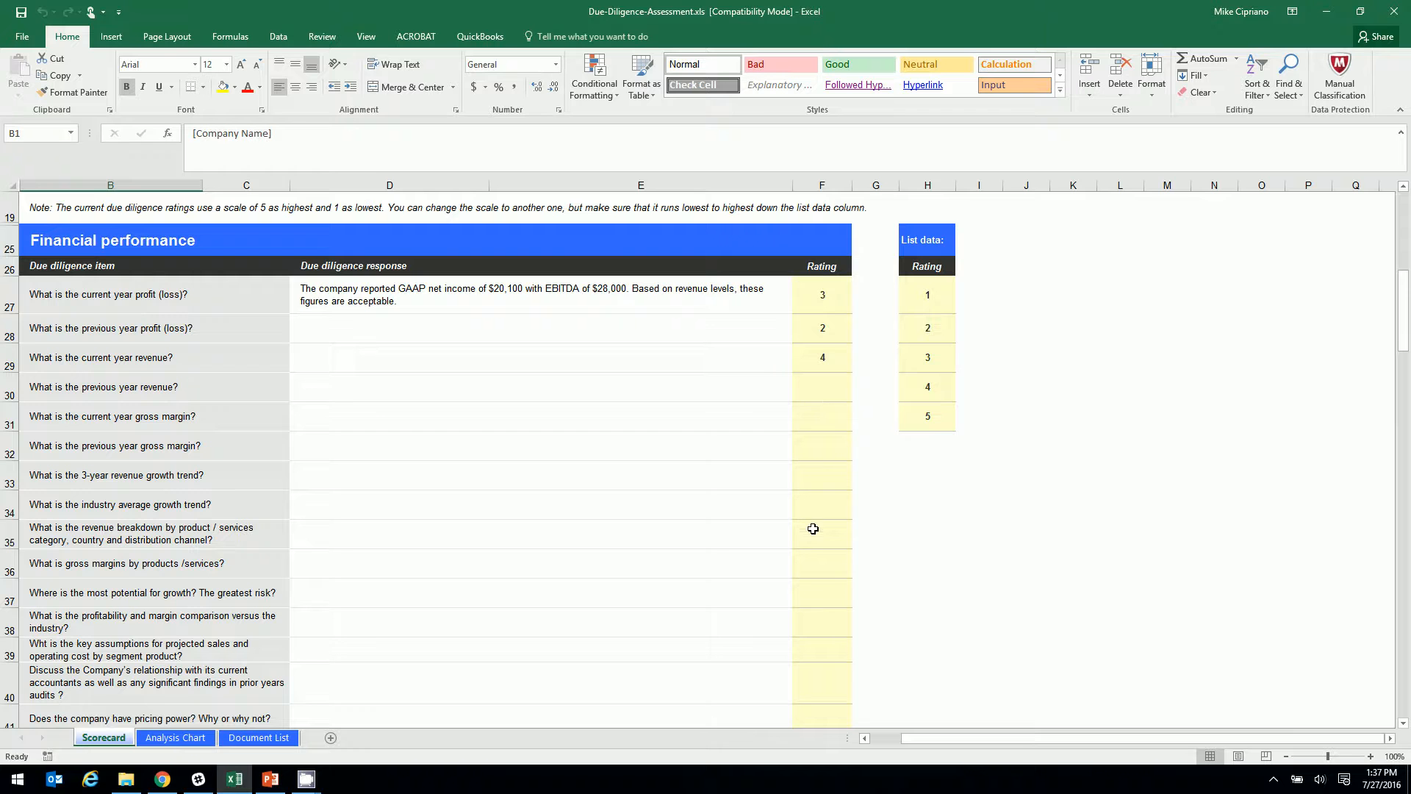
pyautogui.scroll(-1, 810, 588)
pyautogui.scroll(-5, 810, 588)
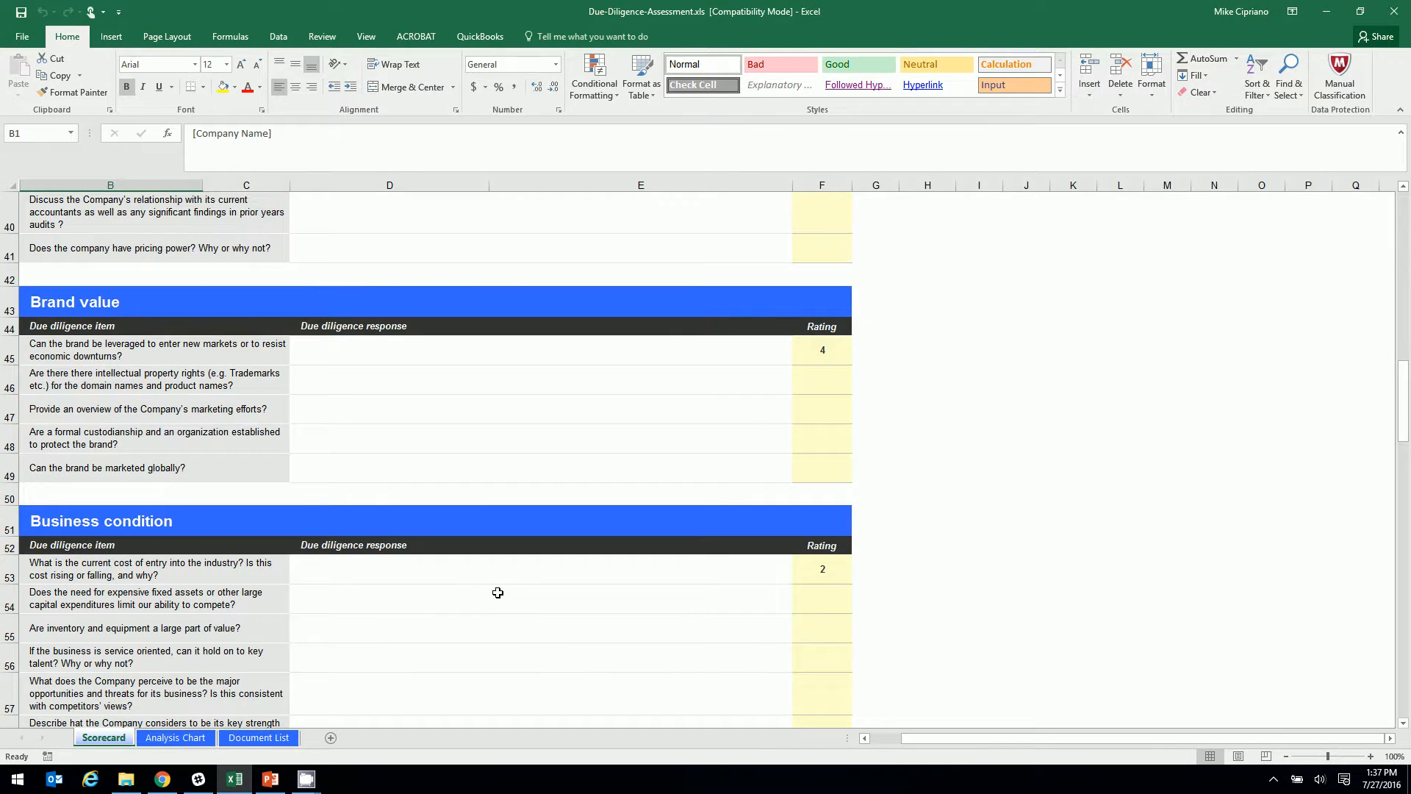
pyautogui.scroll(-2, 500, 596)
pyautogui.scroll(-4, 500, 595)
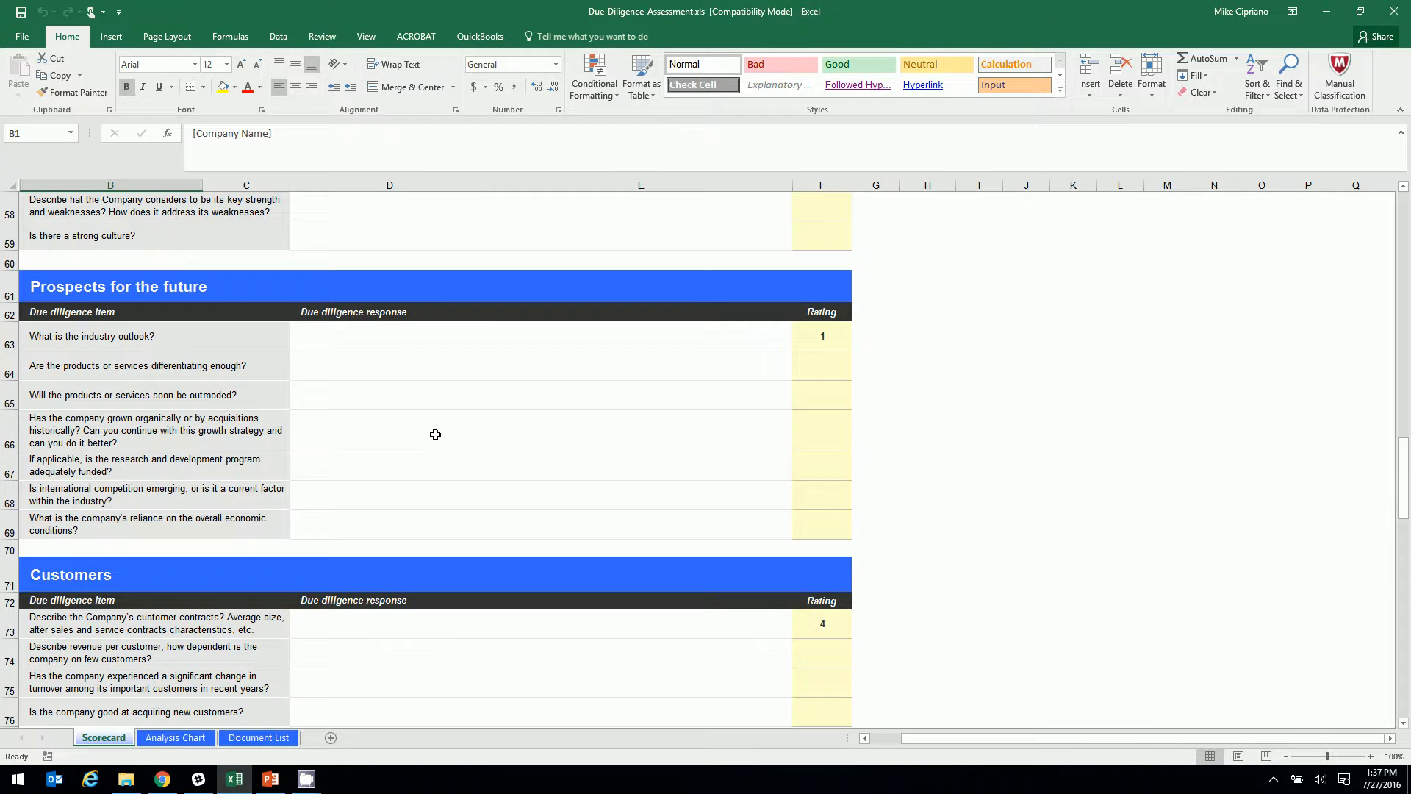
pyautogui.click(176, 738)
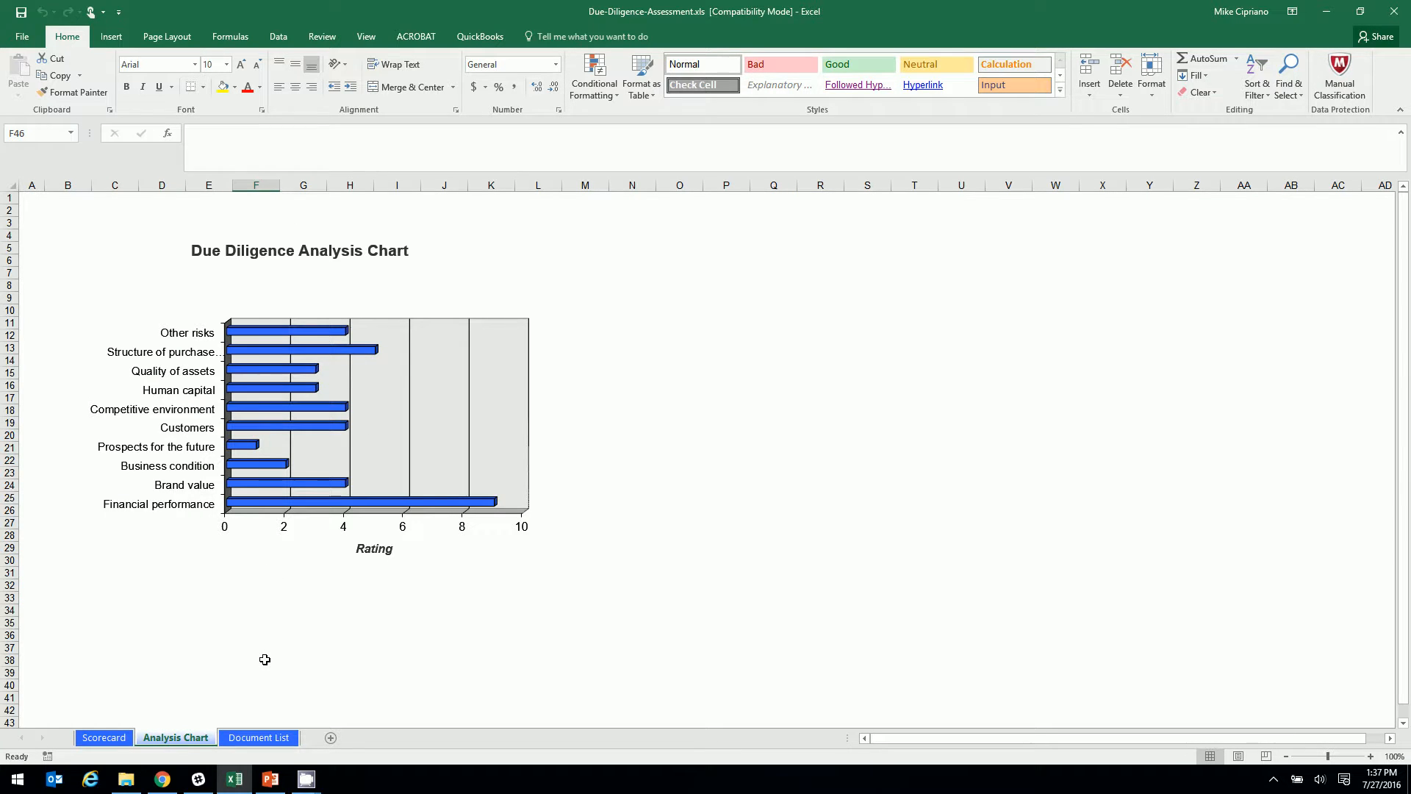
# Check the Document List, revisit the top of the Scorecard, then return to Document List
pyautogui.click(257, 738)
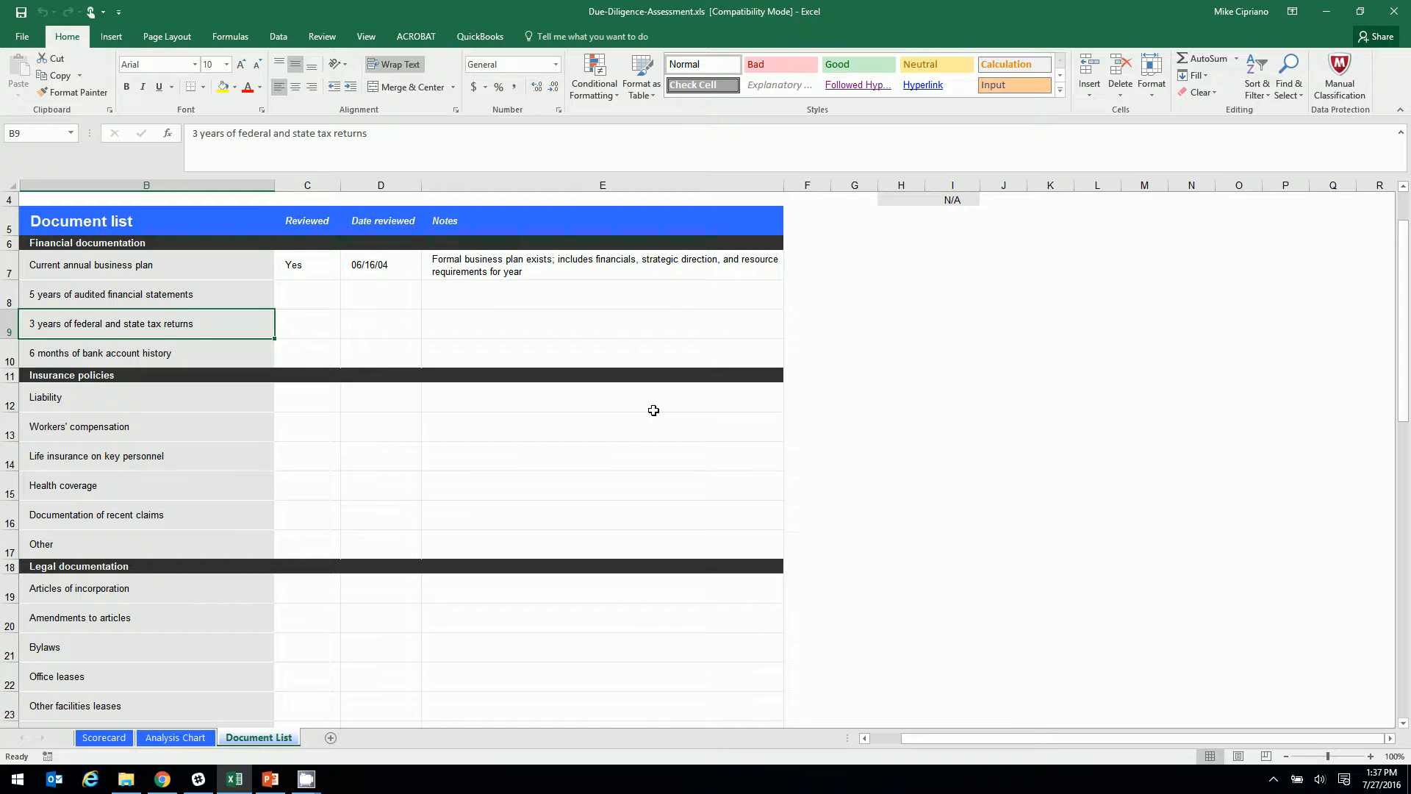
pyautogui.click(104, 737)
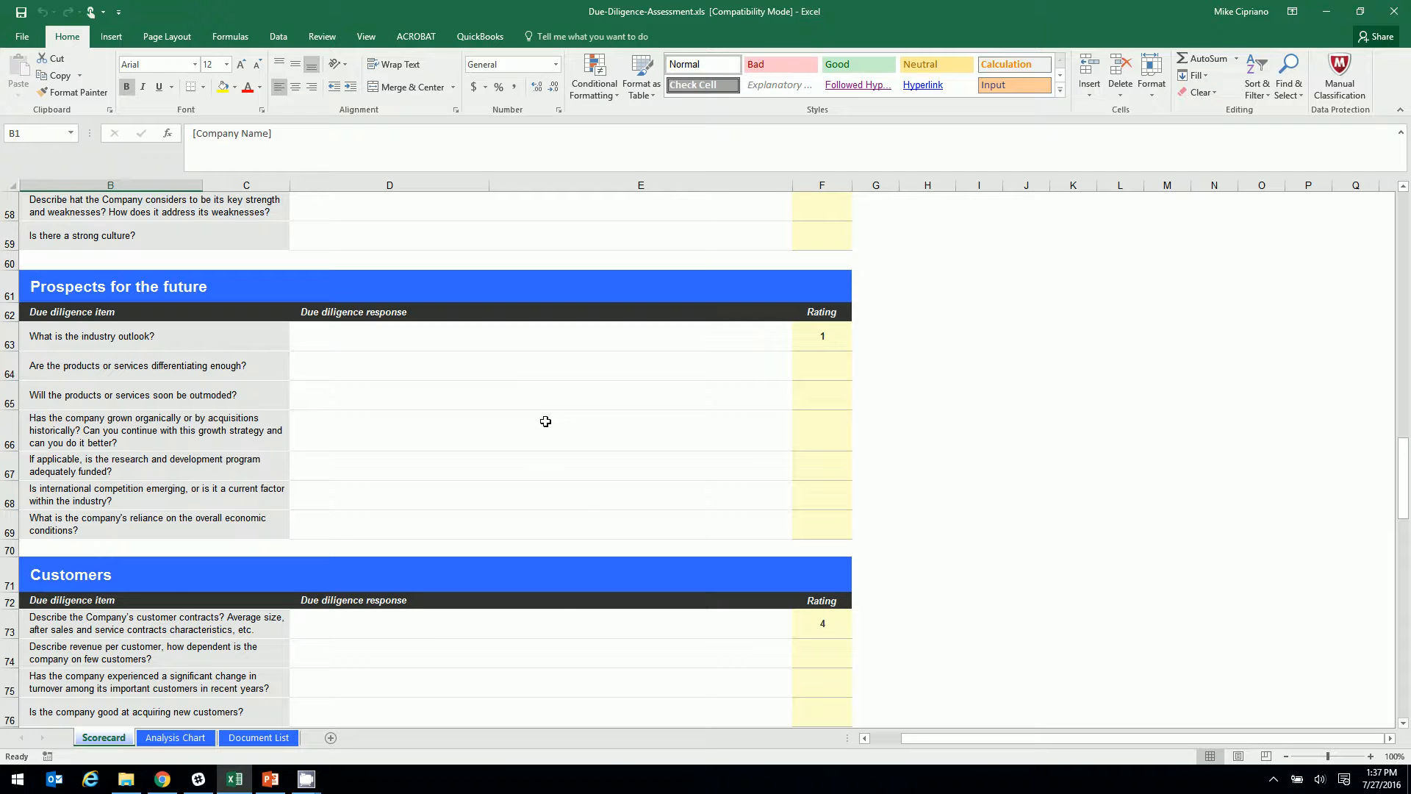
pyautogui.scroll(2, 588, 501)
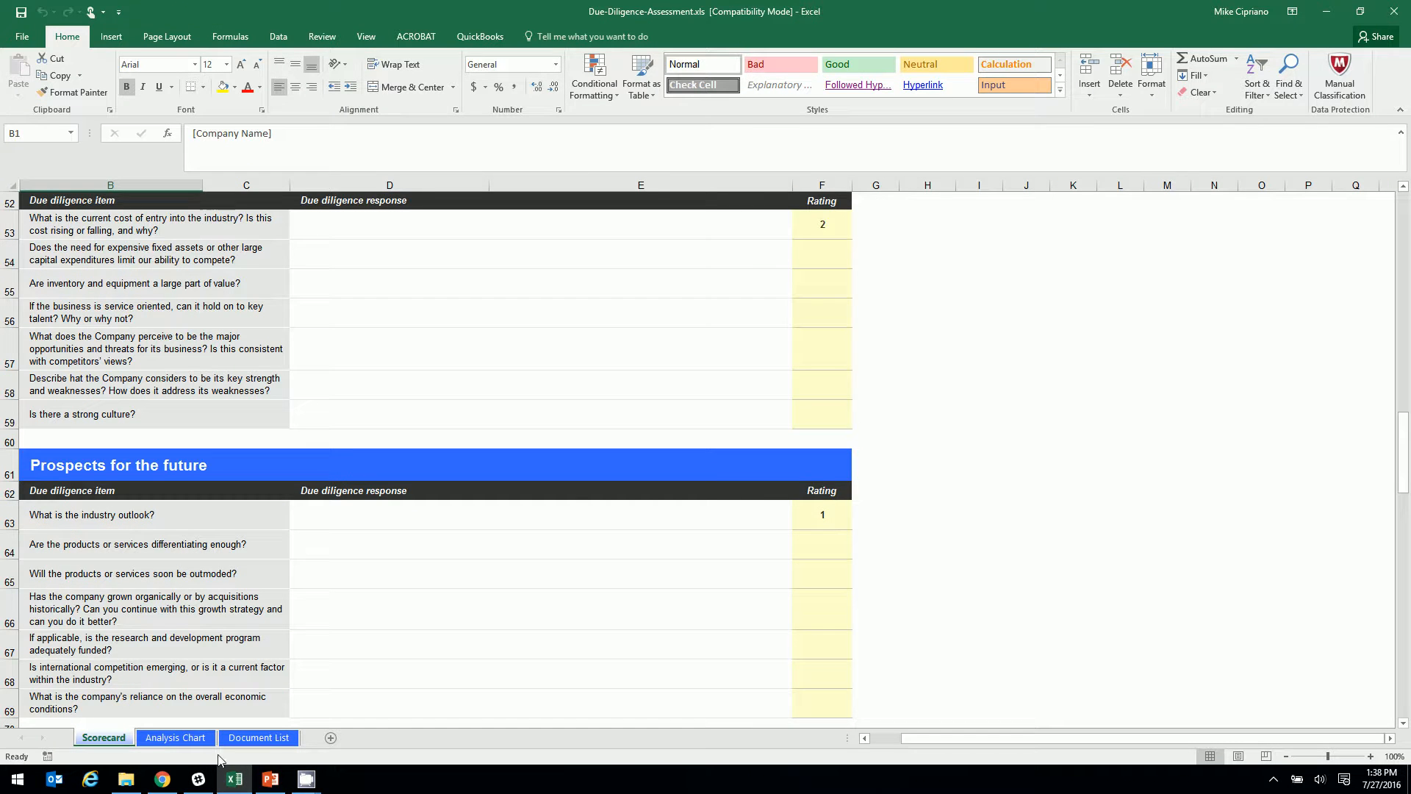
pyautogui.click(261, 737)
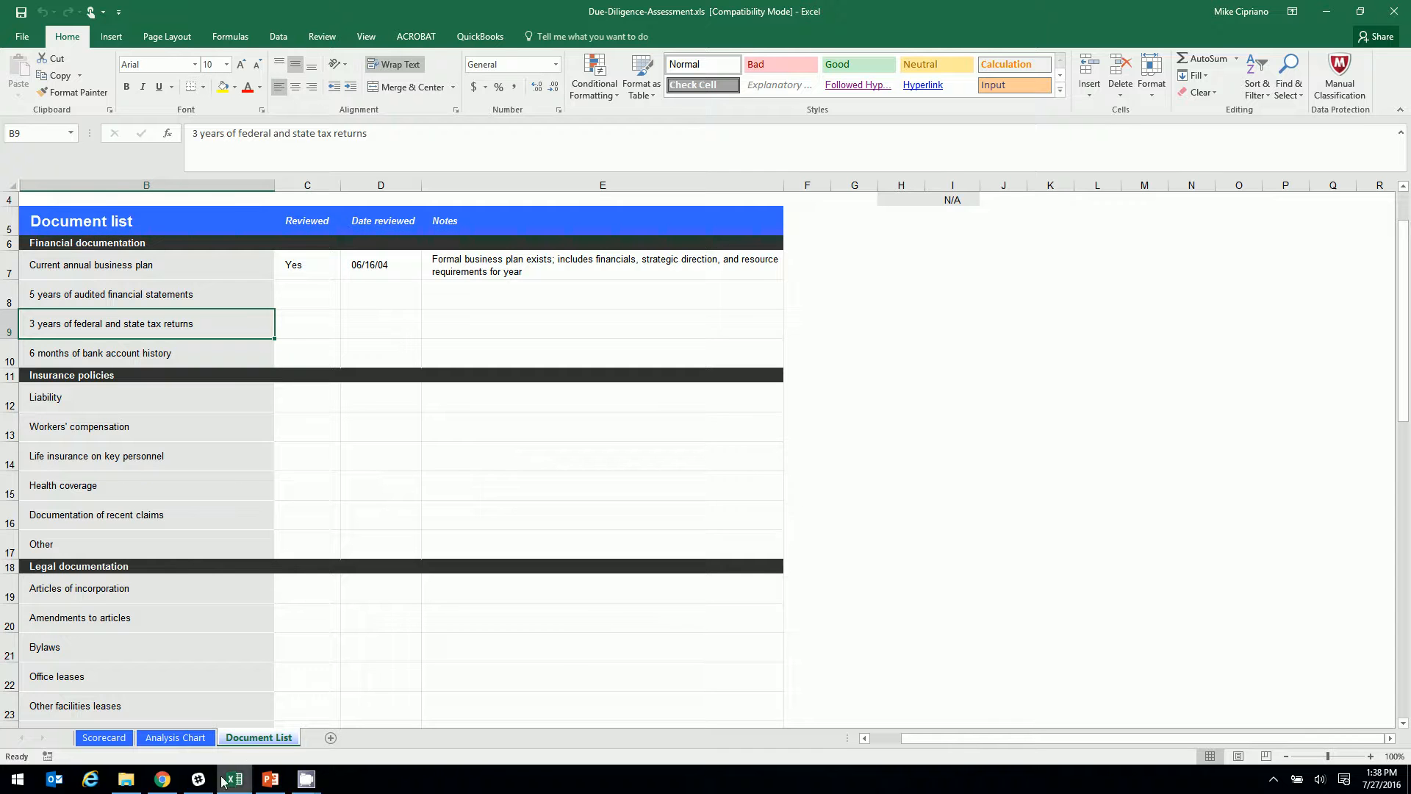
# Switch to the CollectDocs dashboard and expand the Templates folder list
pyautogui.click(163, 780)
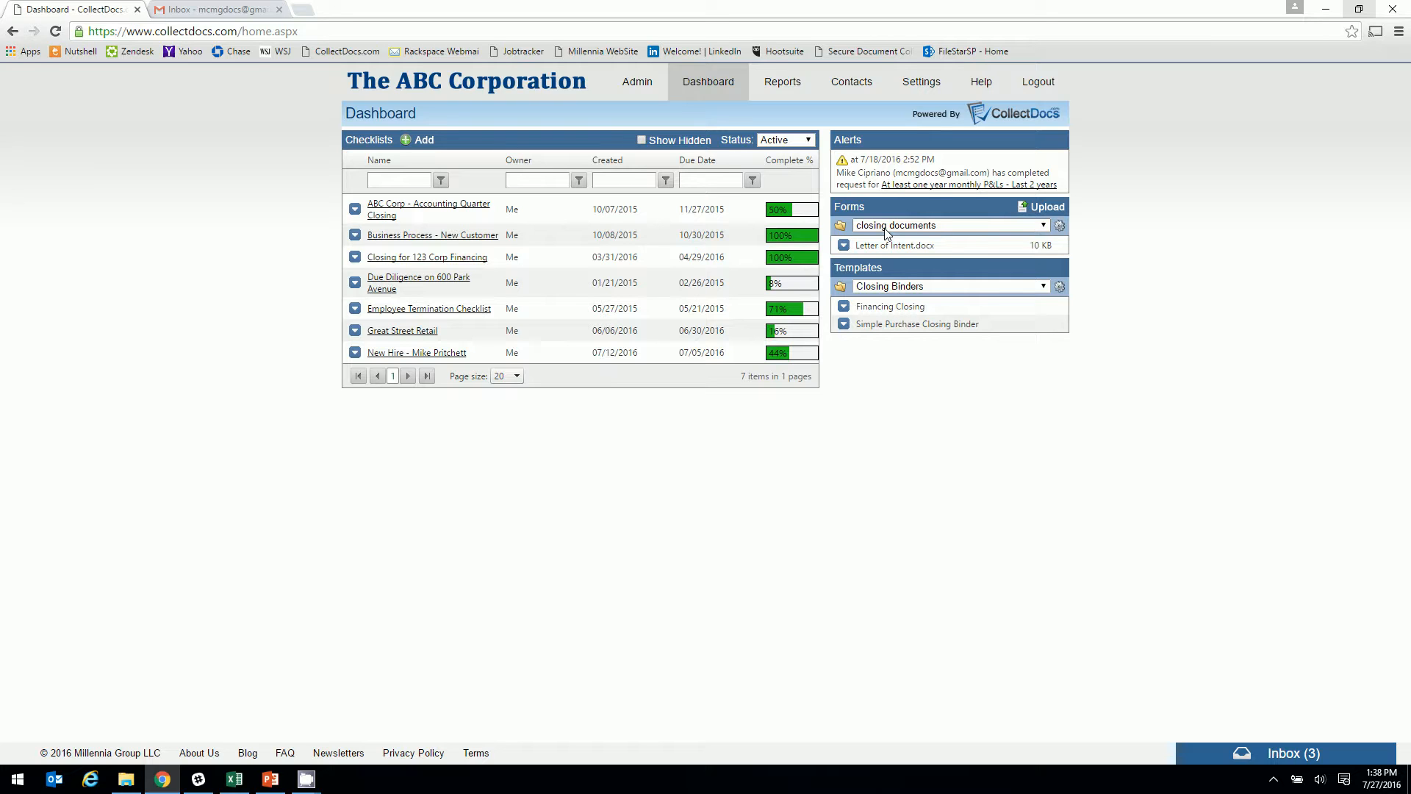
pyautogui.click(901, 287)
# Show My Templates, then start a new checklist named 'A New Checklist' due 8/25/2016
pyautogui.click(877, 337)
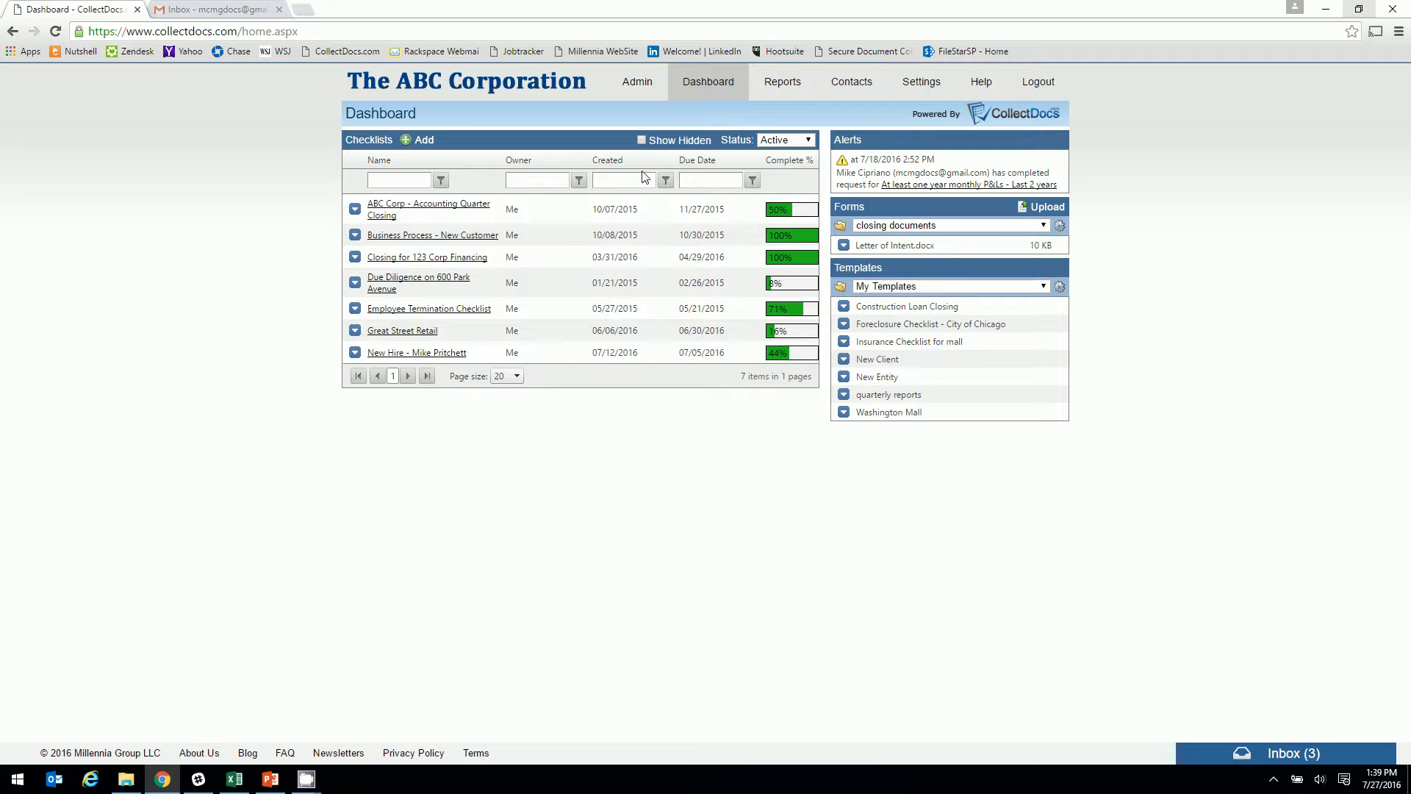
pyautogui.click(424, 140)
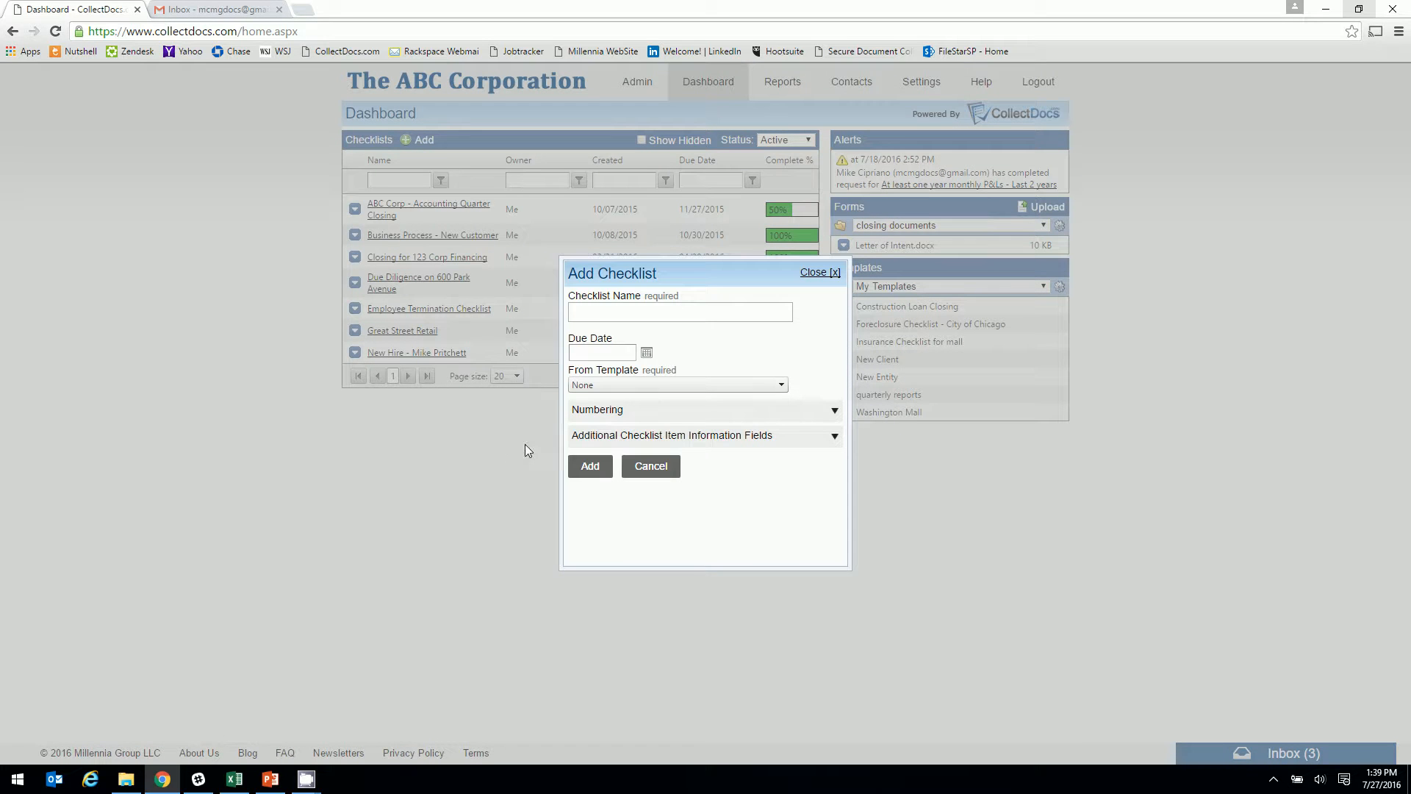
pyautogui.click(598, 314)
pyautogui.write('A New ')
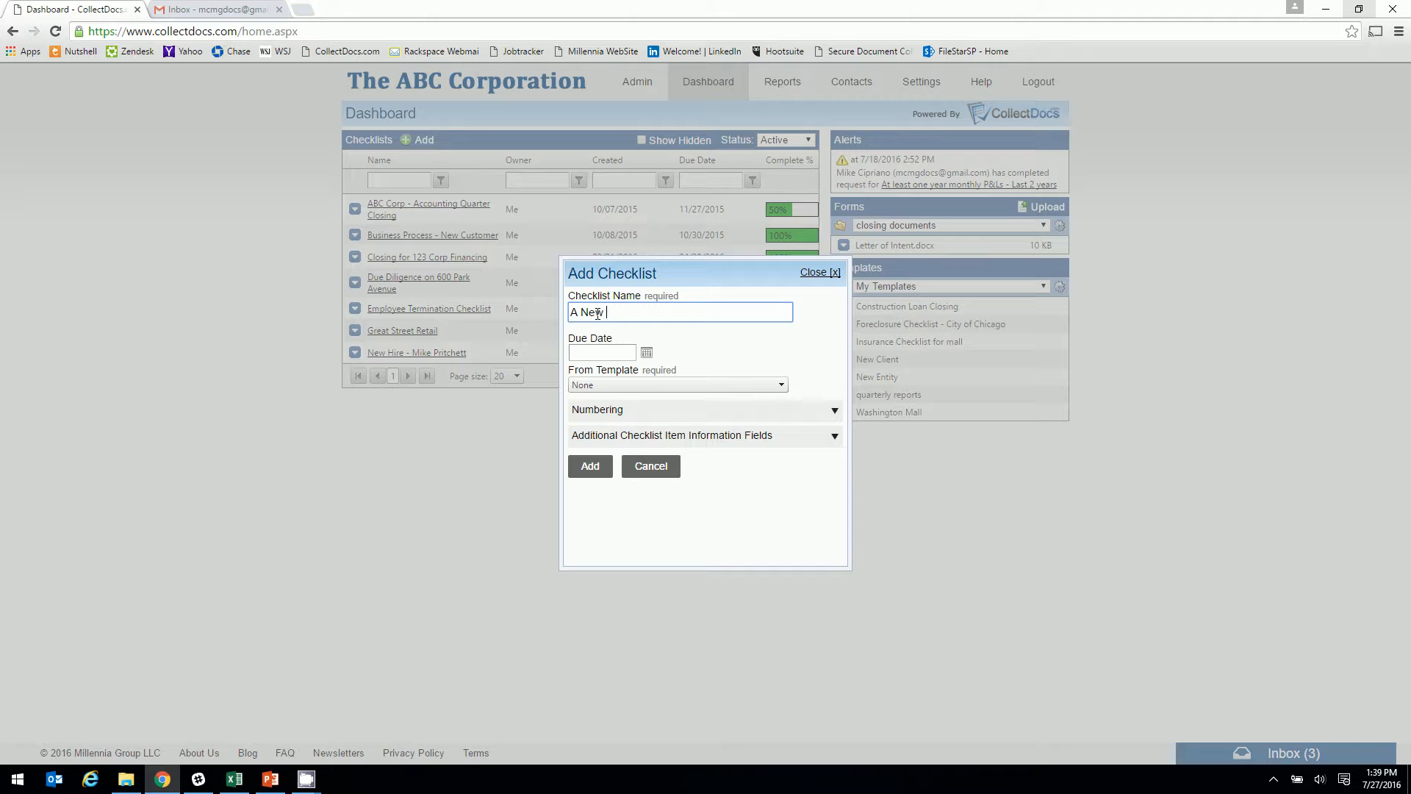
pyautogui.write('Checklist')
pyautogui.click(632, 351)
pyautogui.click(646, 353)
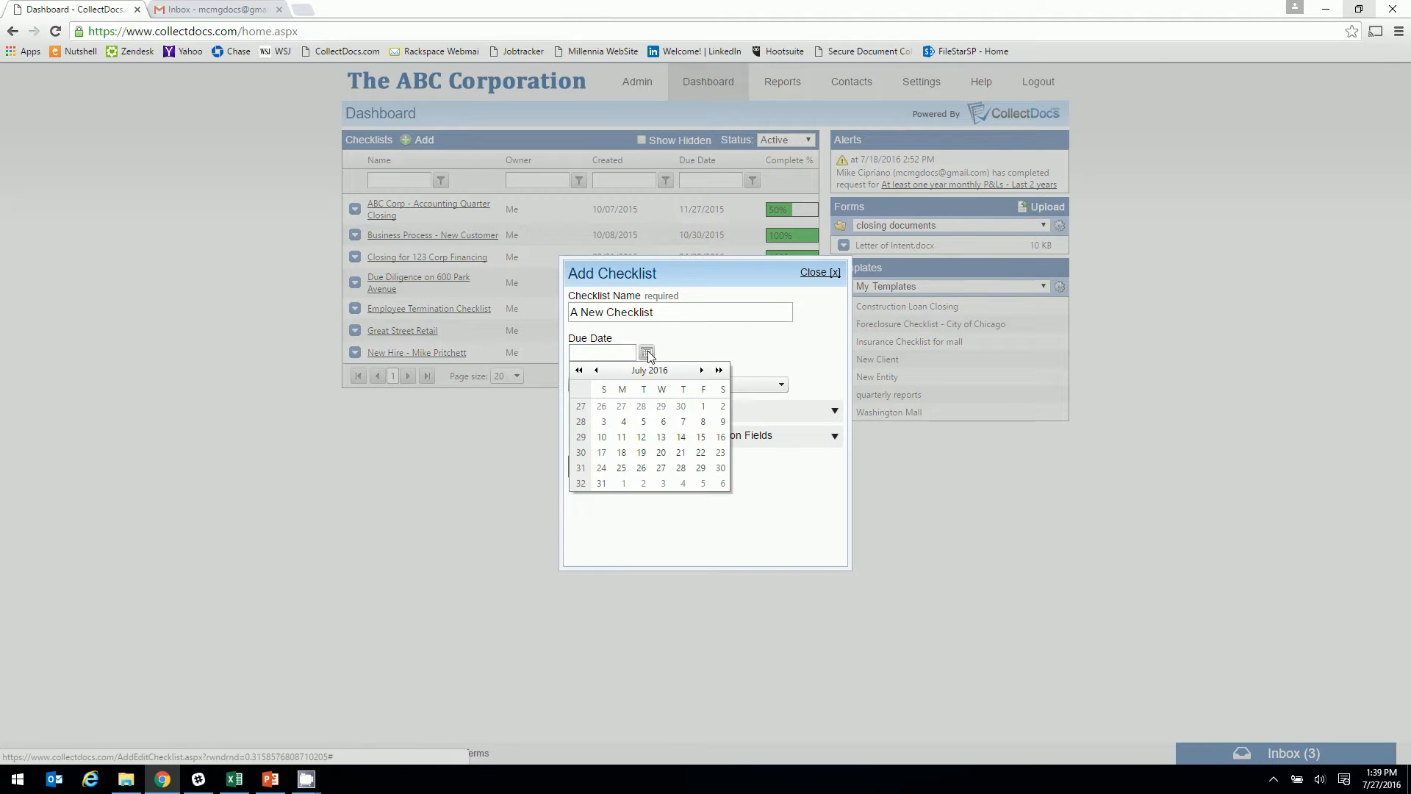
pyautogui.click(701, 370)
pyautogui.click(682, 453)
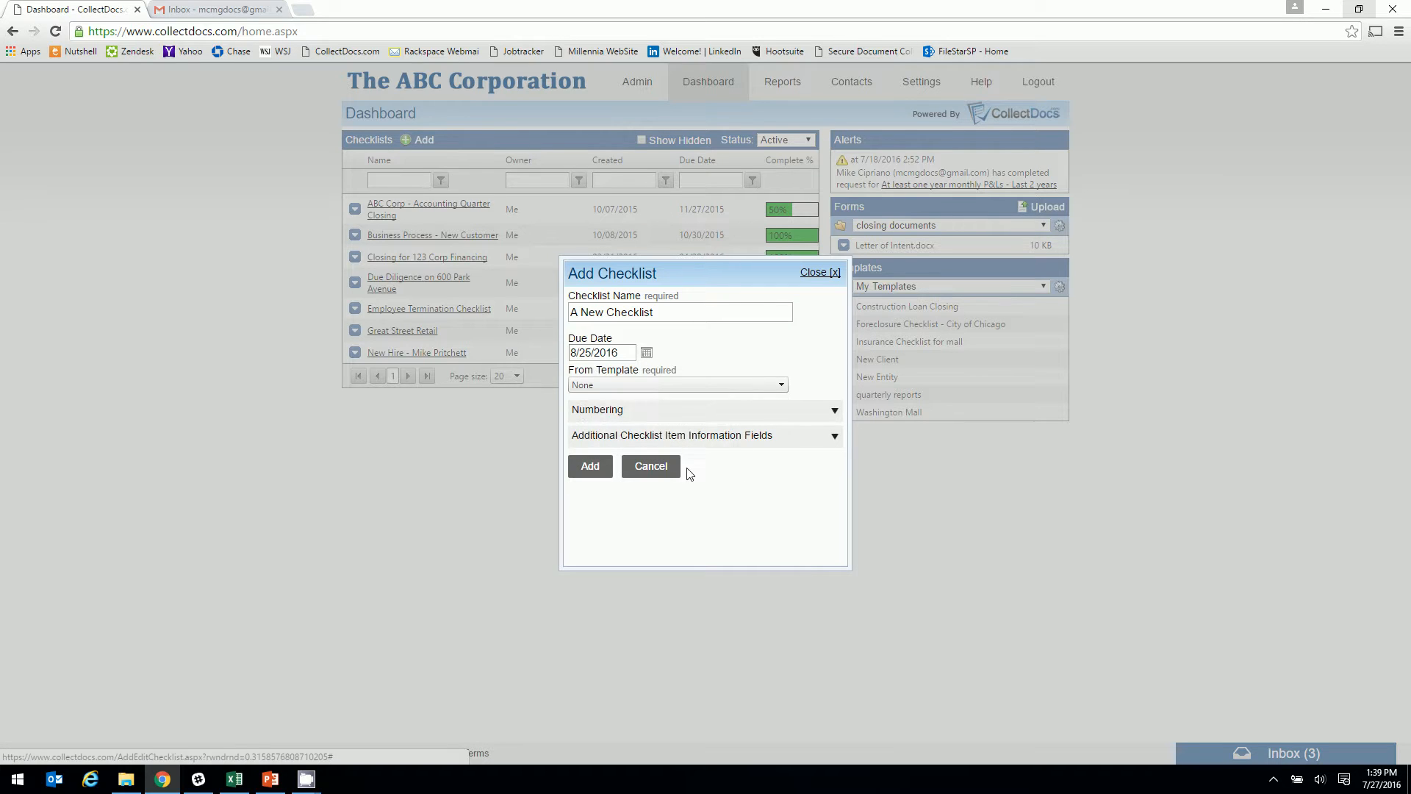
# Leave the checklist with no template and the item numbering styles unchanged
pyautogui.click(780, 387)
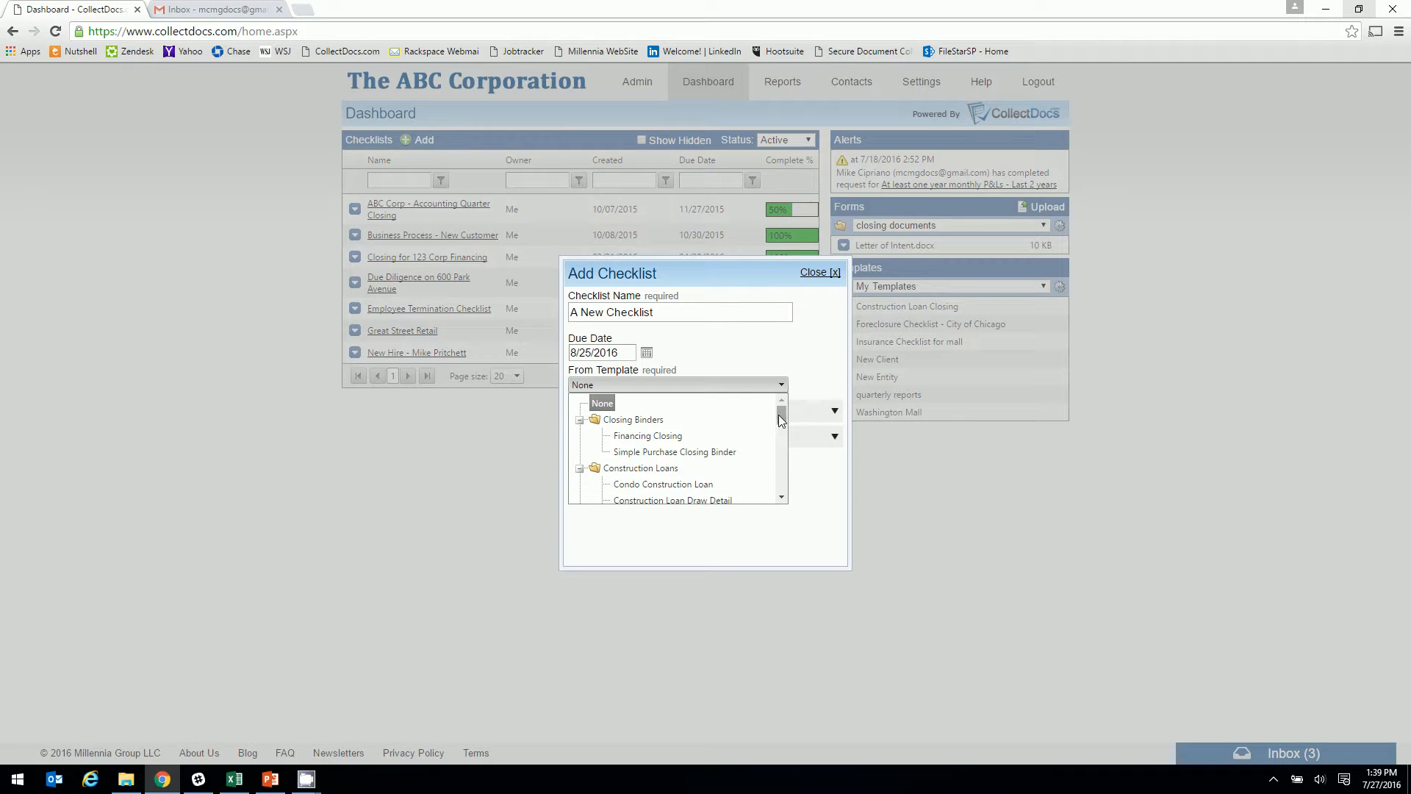
pyautogui.click(790, 358)
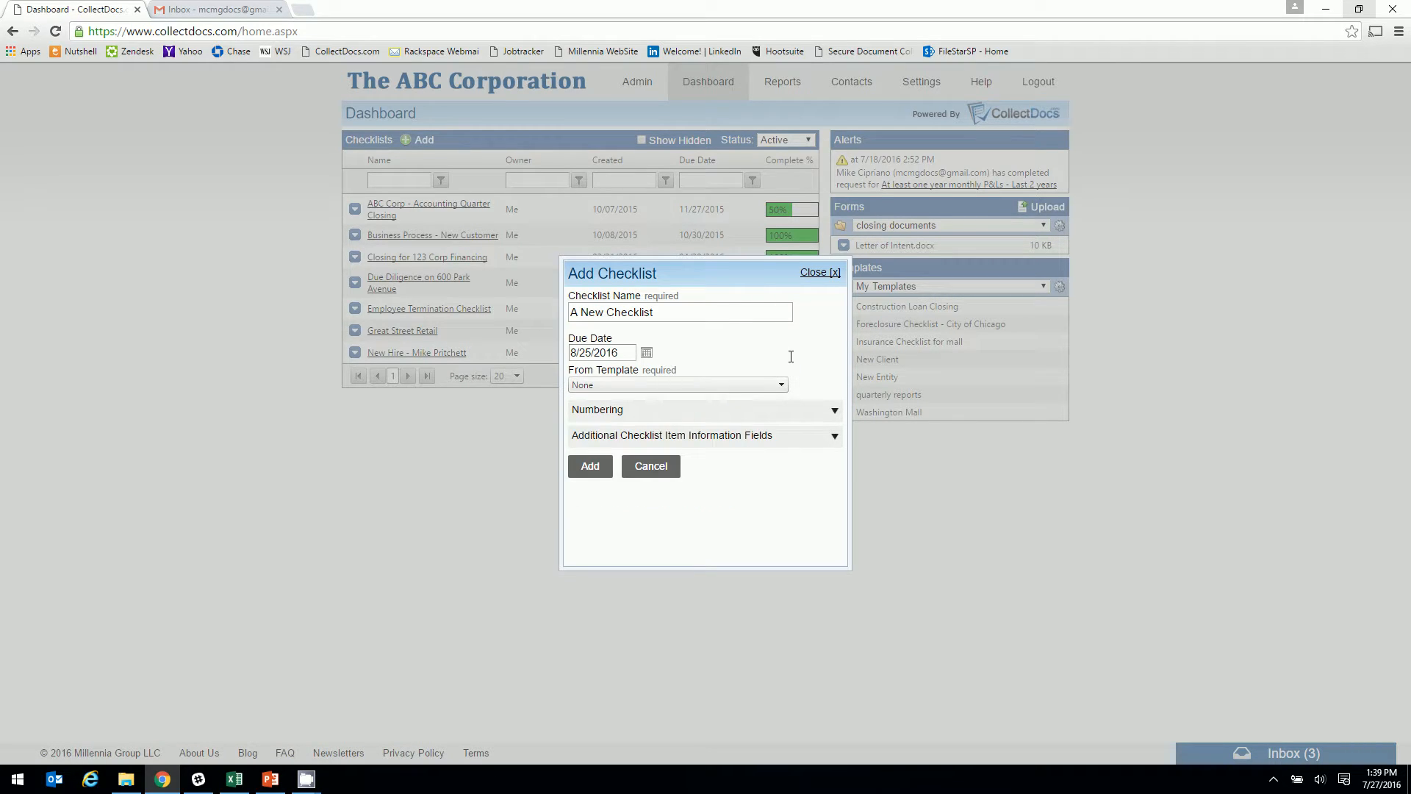
pyautogui.click(837, 409)
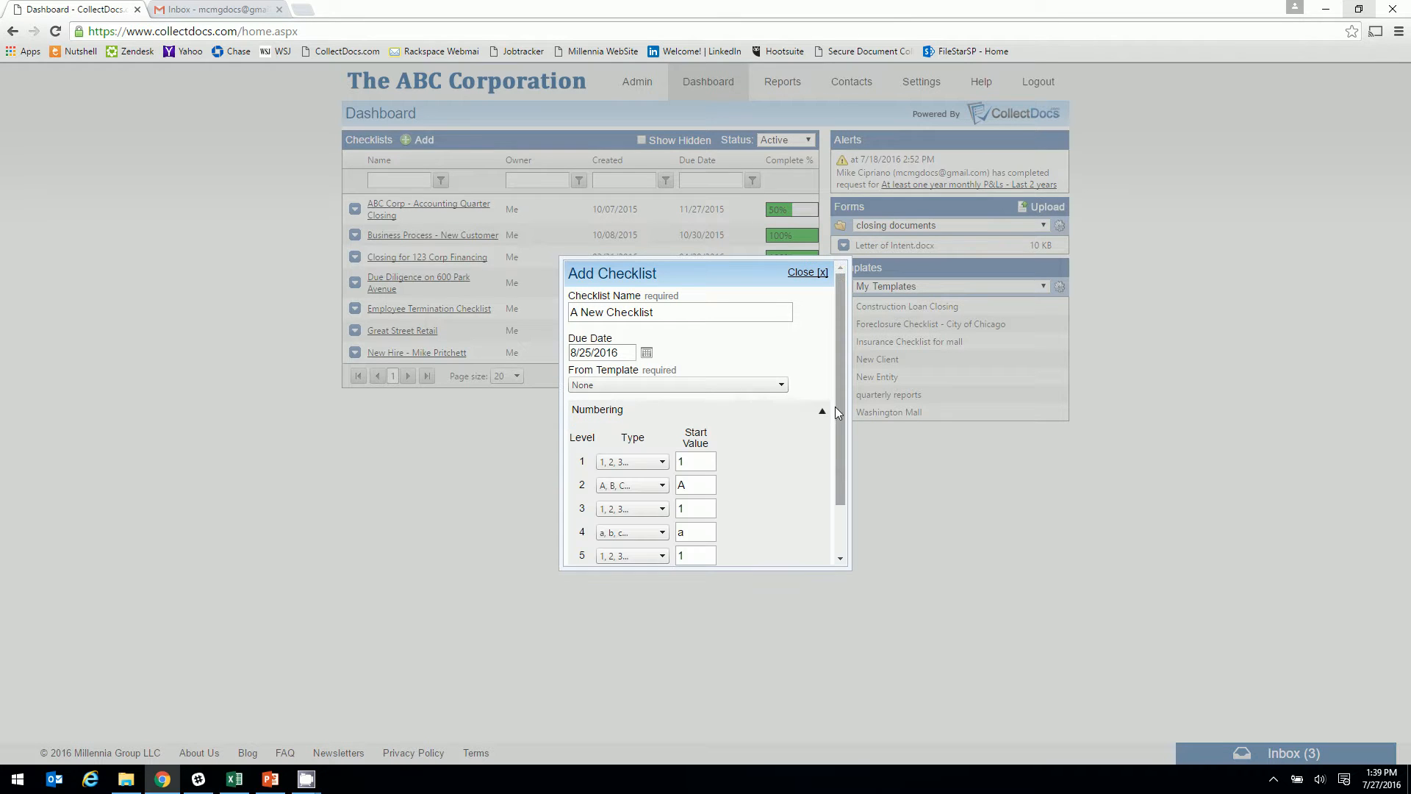
pyautogui.click(662, 463)
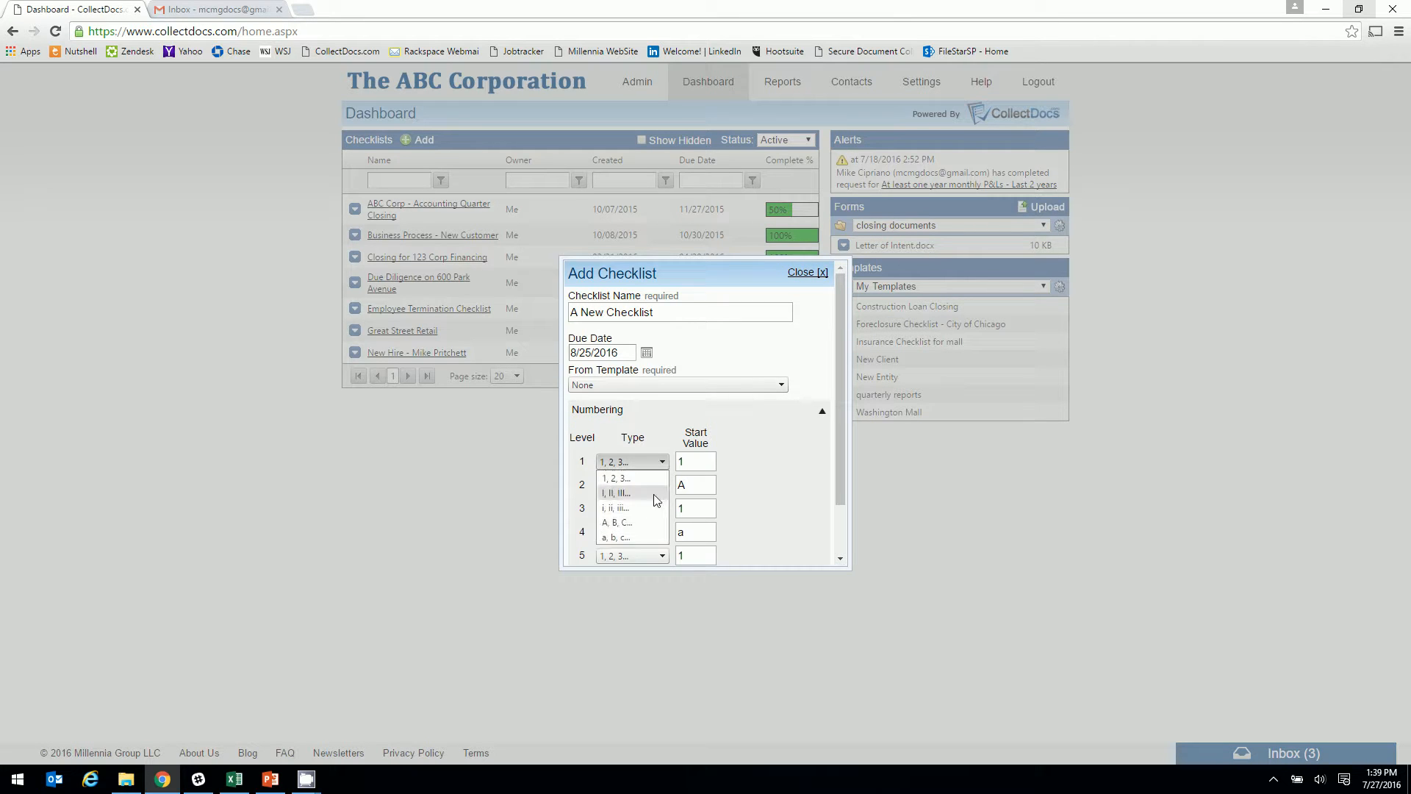
pyautogui.click(658, 464)
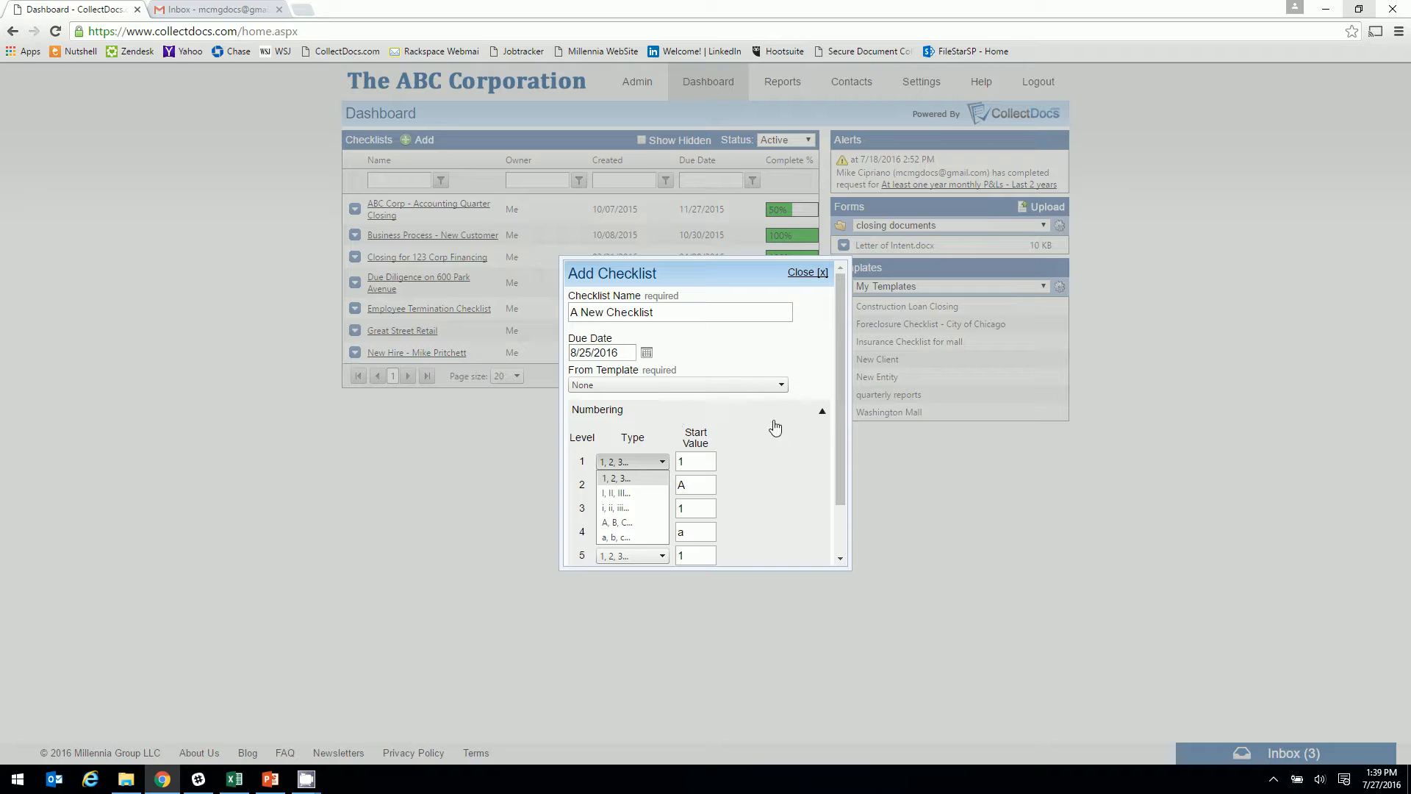
pyautogui.click(823, 410)
# Add a 'Rating' extra item field and create the checklist
pyautogui.click(835, 437)
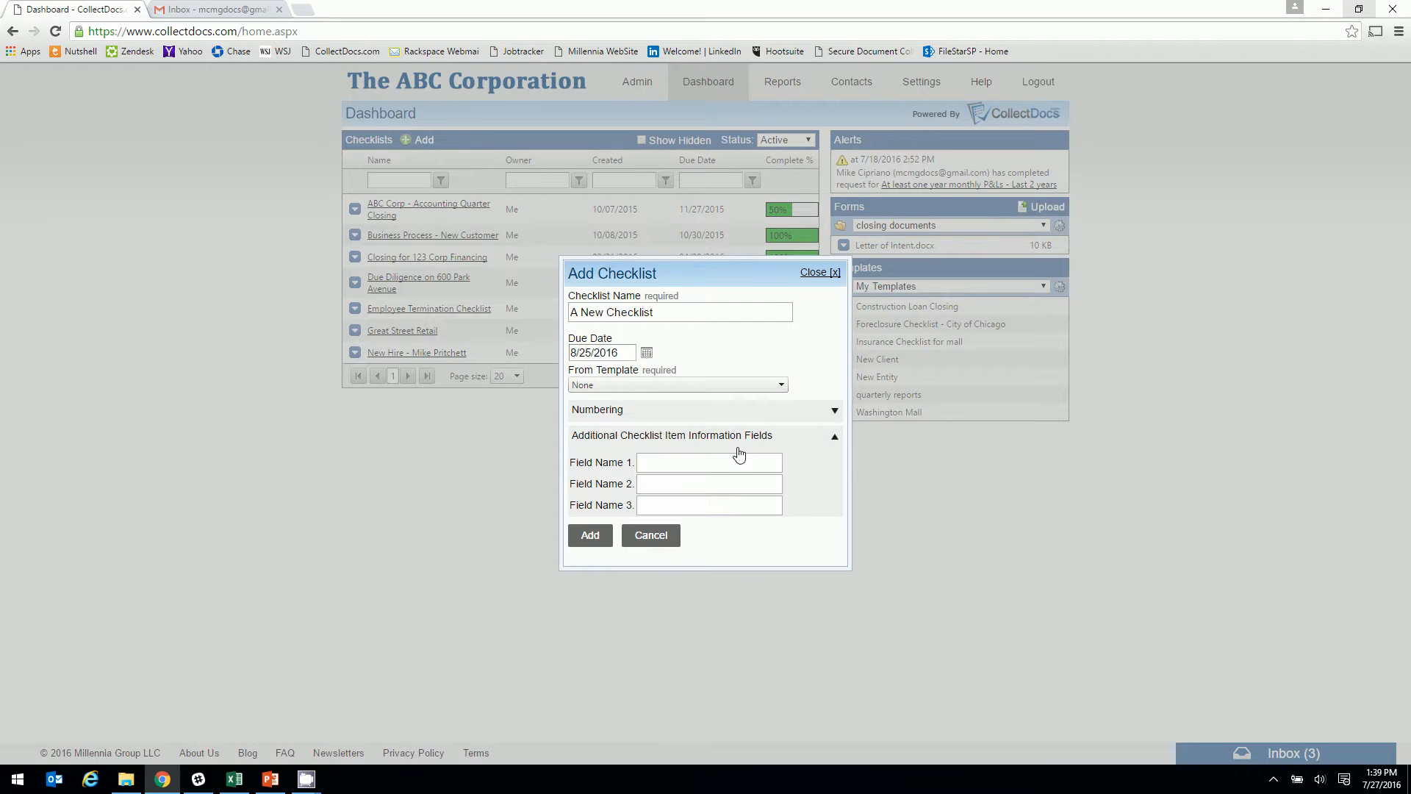
pyautogui.click(701, 461)
pyautogui.write('Rating')
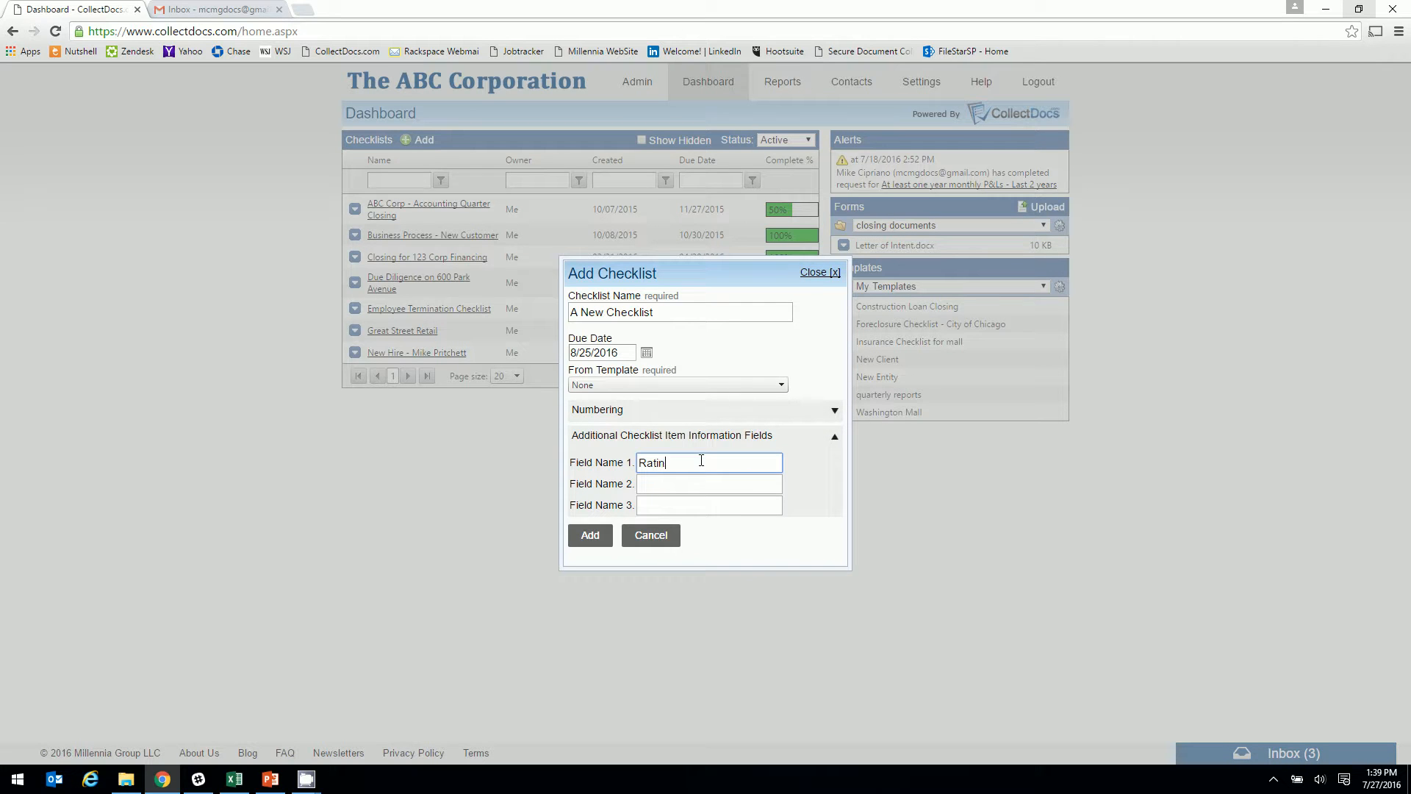
pyautogui.click(672, 503)
pyautogui.click(592, 540)
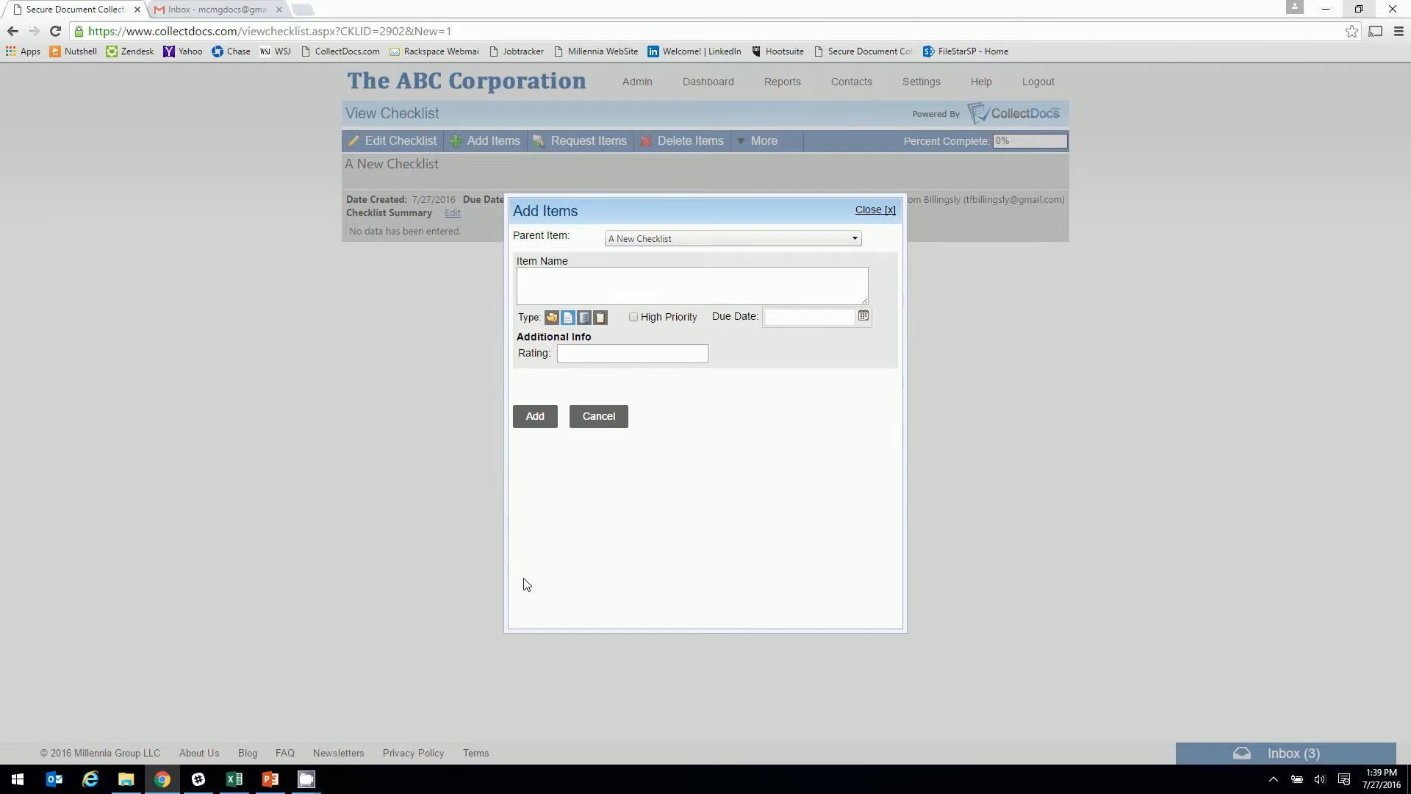
# Add Financial Statements as a high-priority item rated 5
pyautogui.click(567, 283)
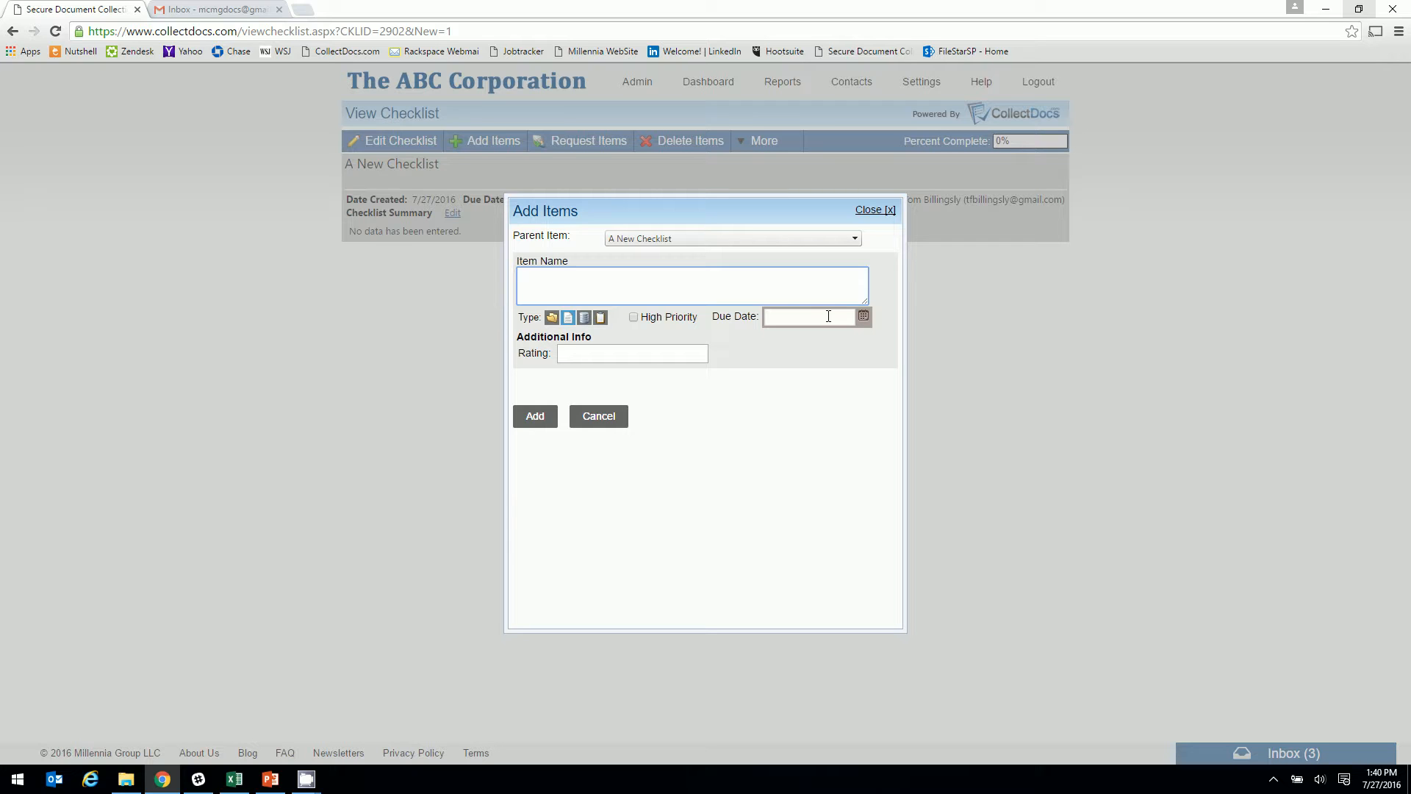
pyautogui.click(572, 358)
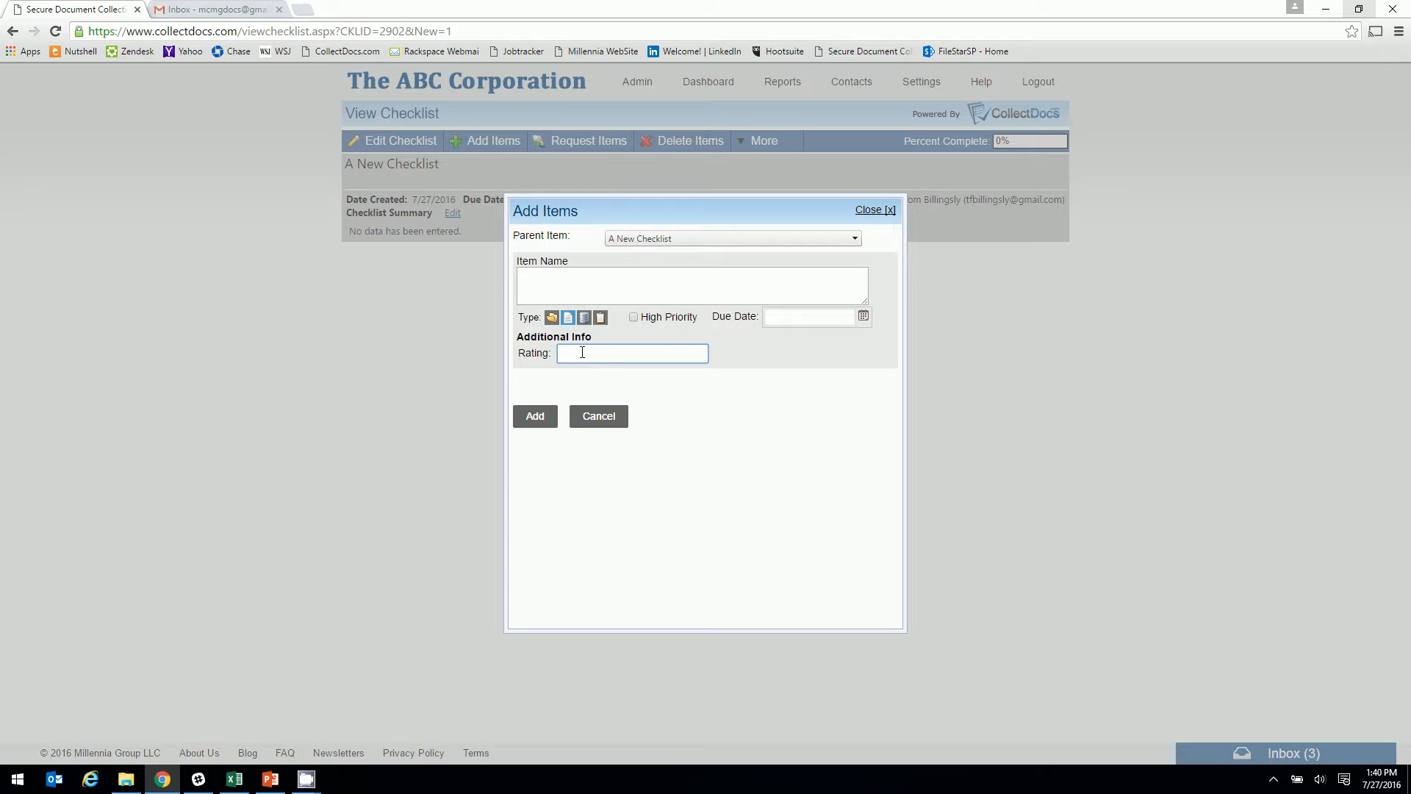
pyautogui.click(606, 283)
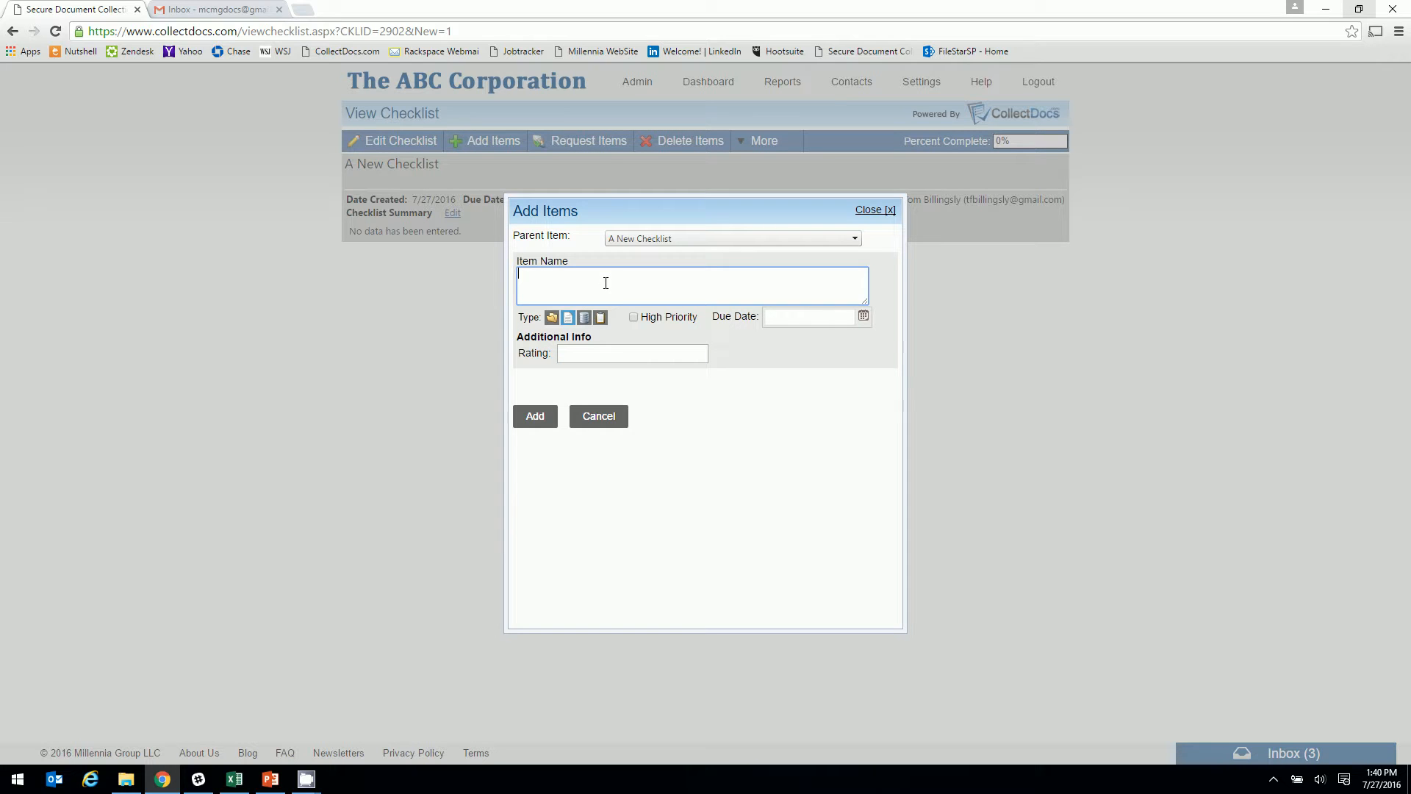
pyautogui.write('Financia')
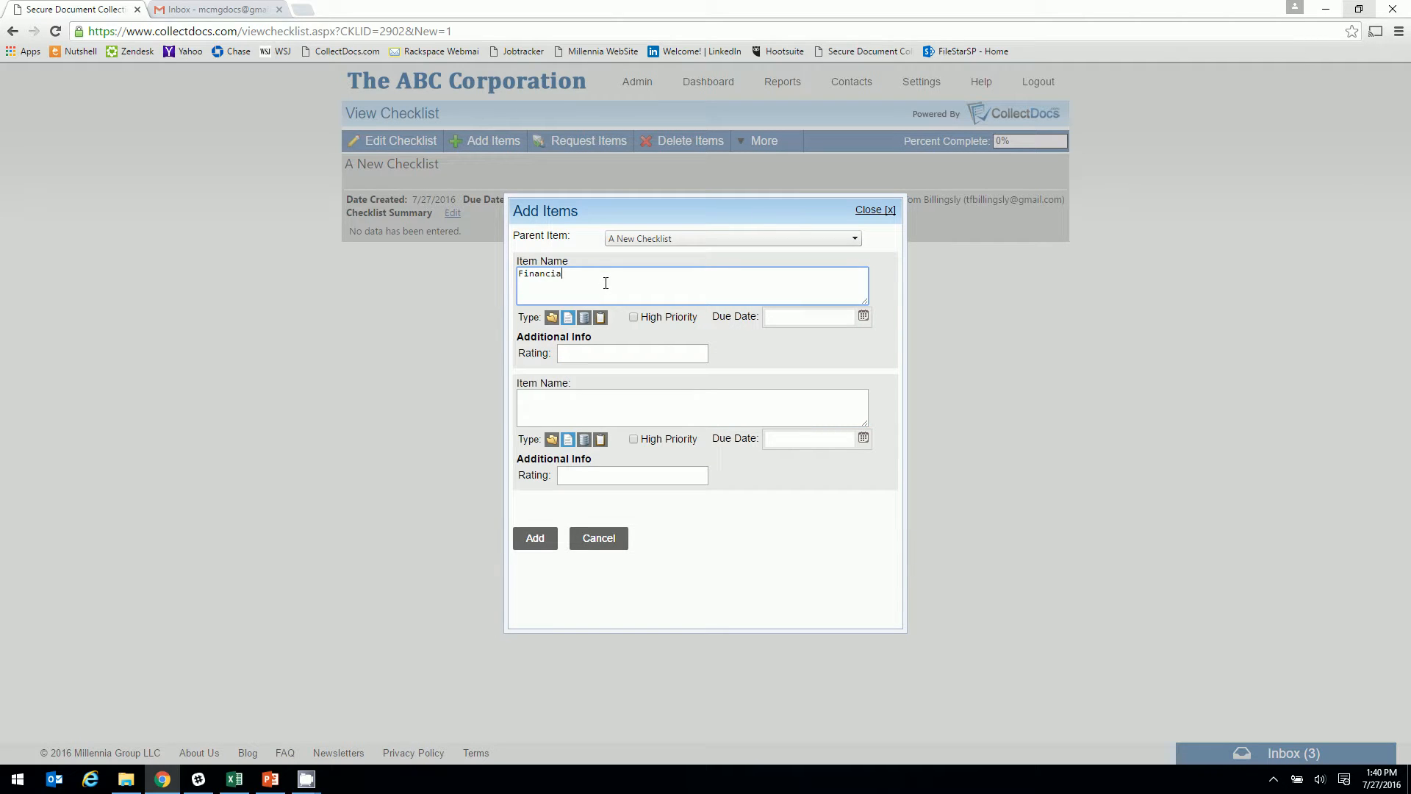
pyautogui.write('l Statements')
pyautogui.click(633, 317)
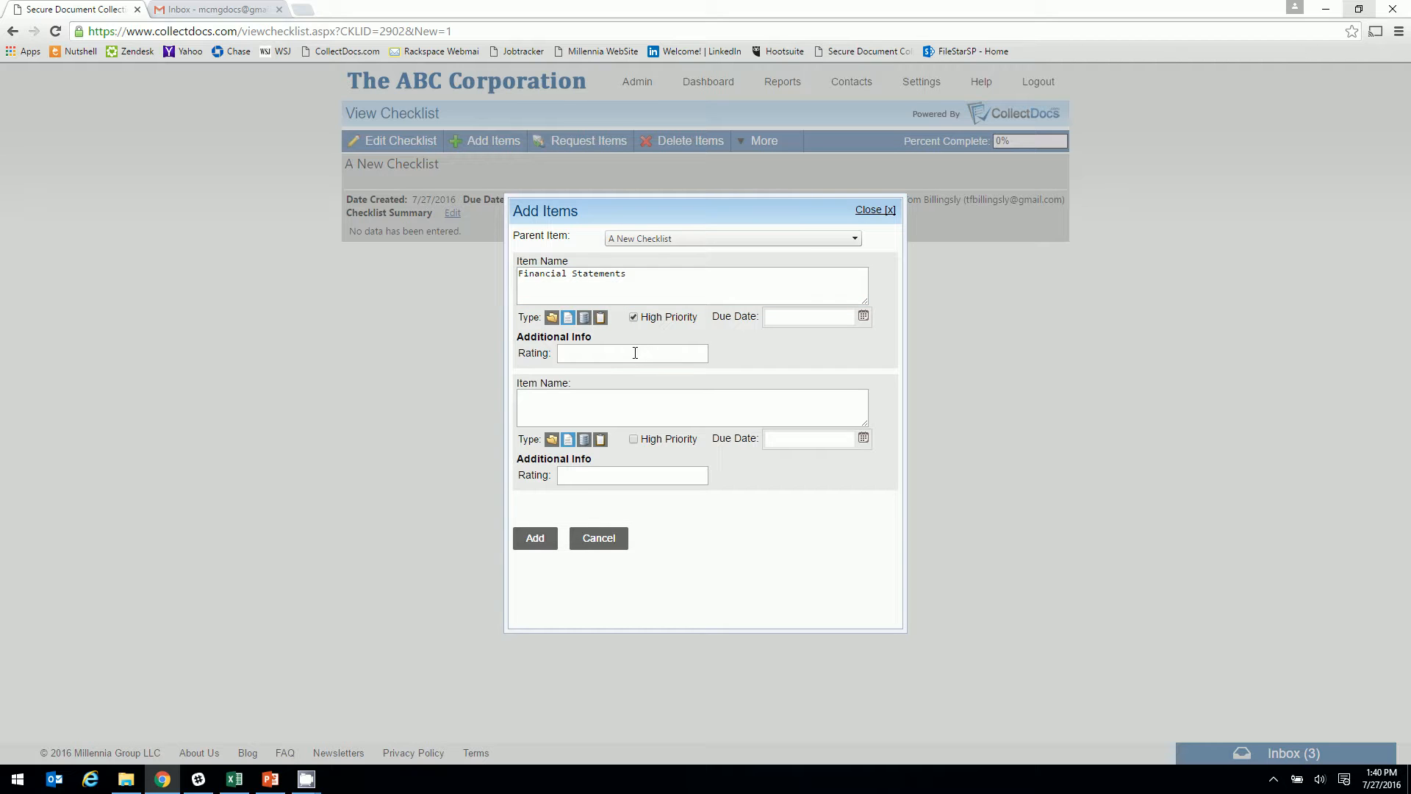
pyautogui.click(636, 353)
pyautogui.write('5')
# Add Tax Returns rated 4 and Customer Contracts as a folder-type item
pyautogui.click(630, 404)
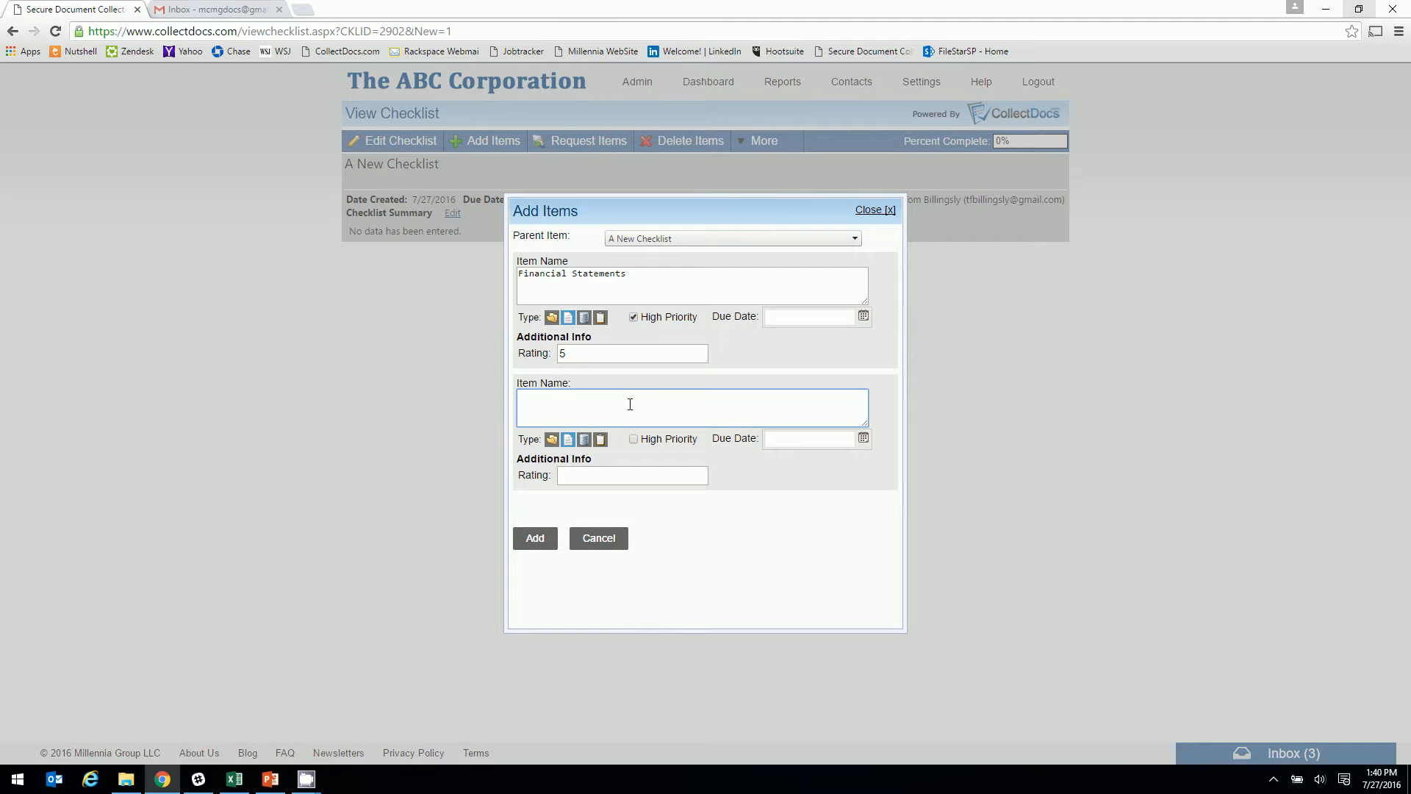
pyautogui.write('Tax Return')
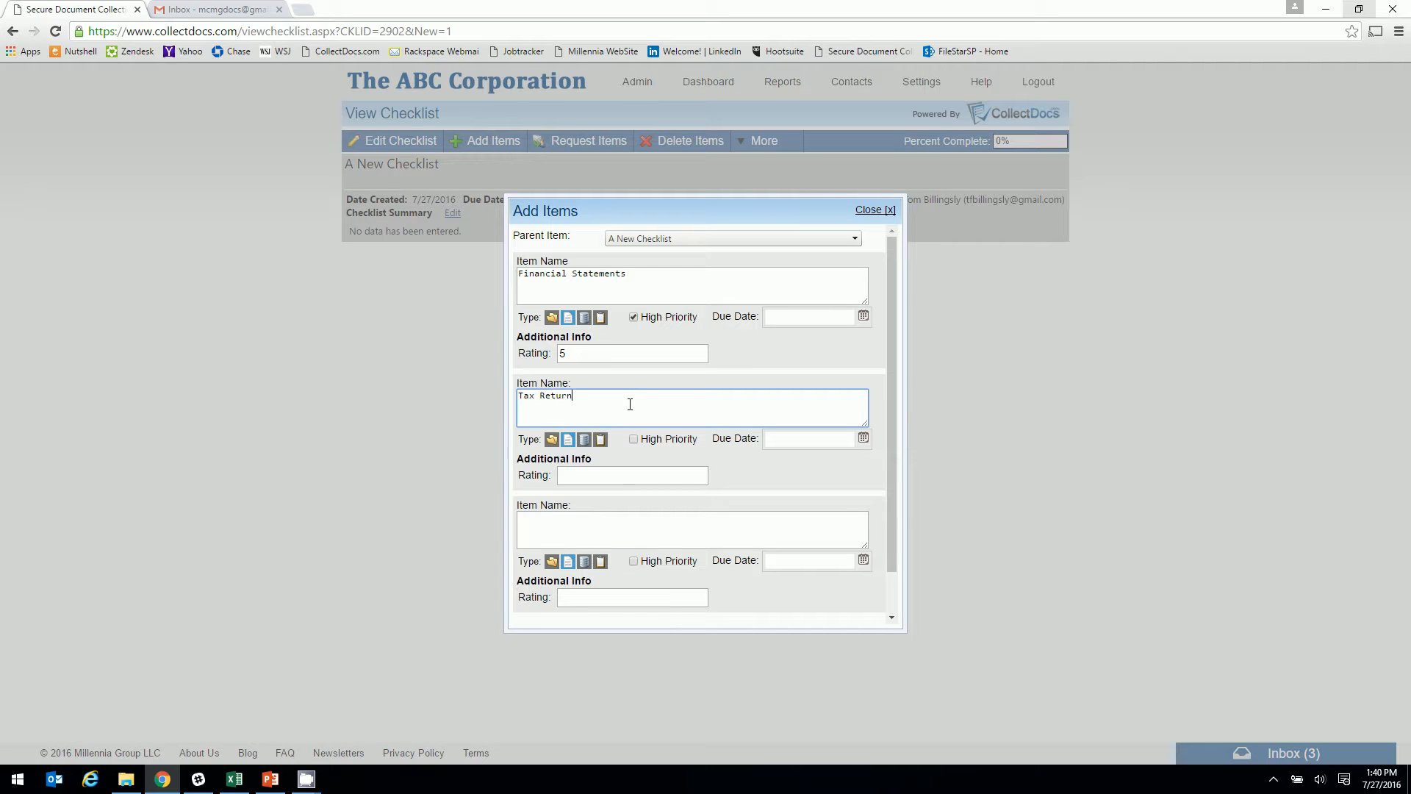
pyautogui.write('s')
pyautogui.click(617, 472)
pyautogui.write('4')
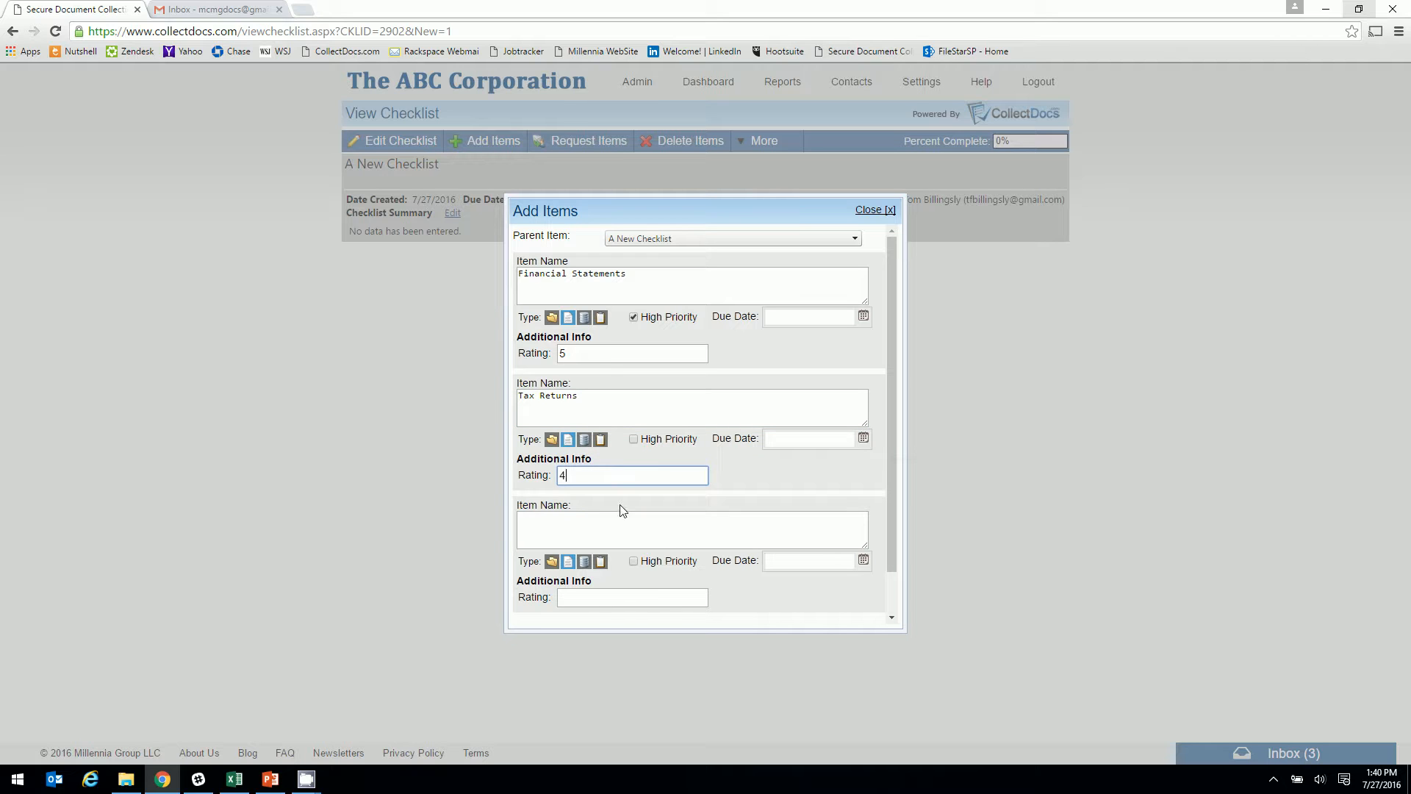
pyautogui.click(598, 531)
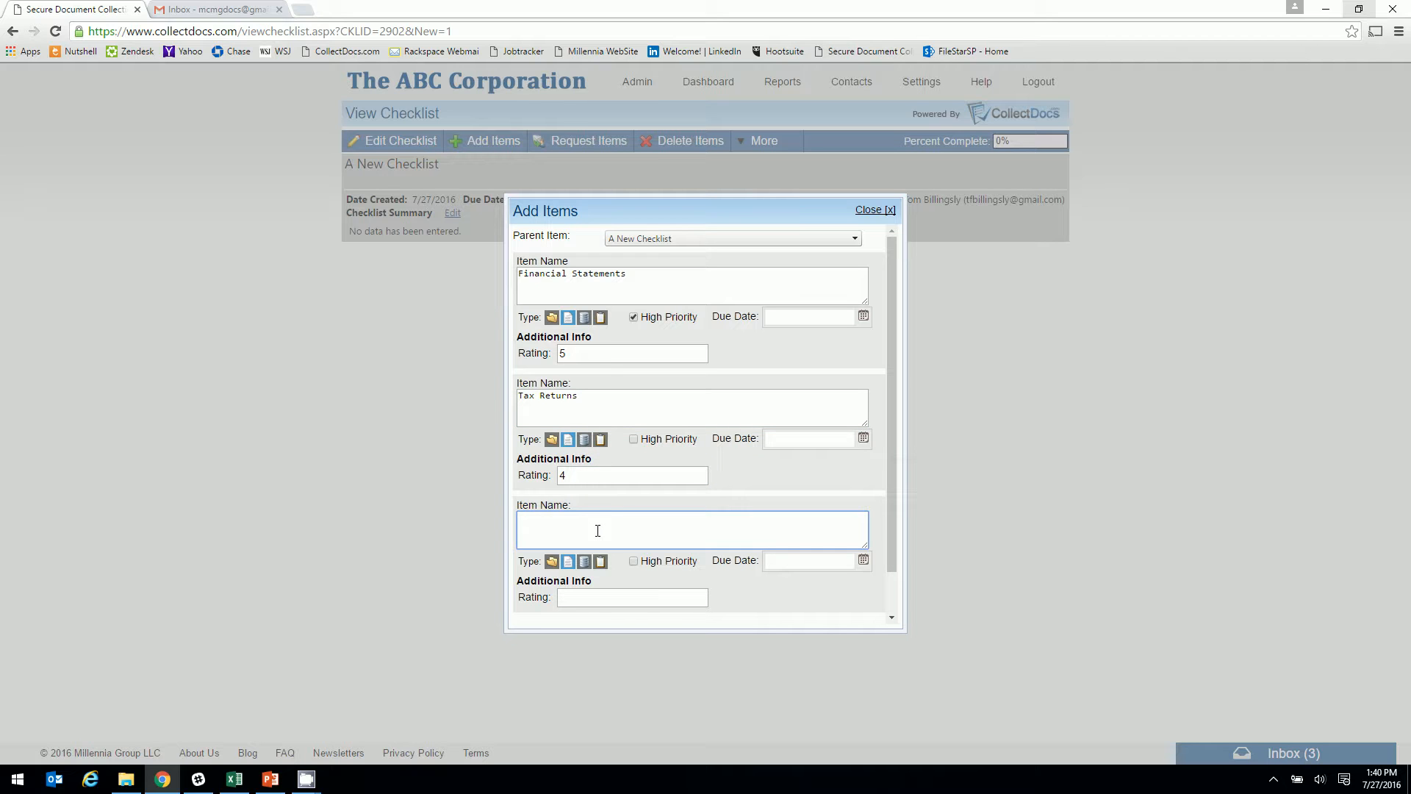
pyautogui.write('Customer C')
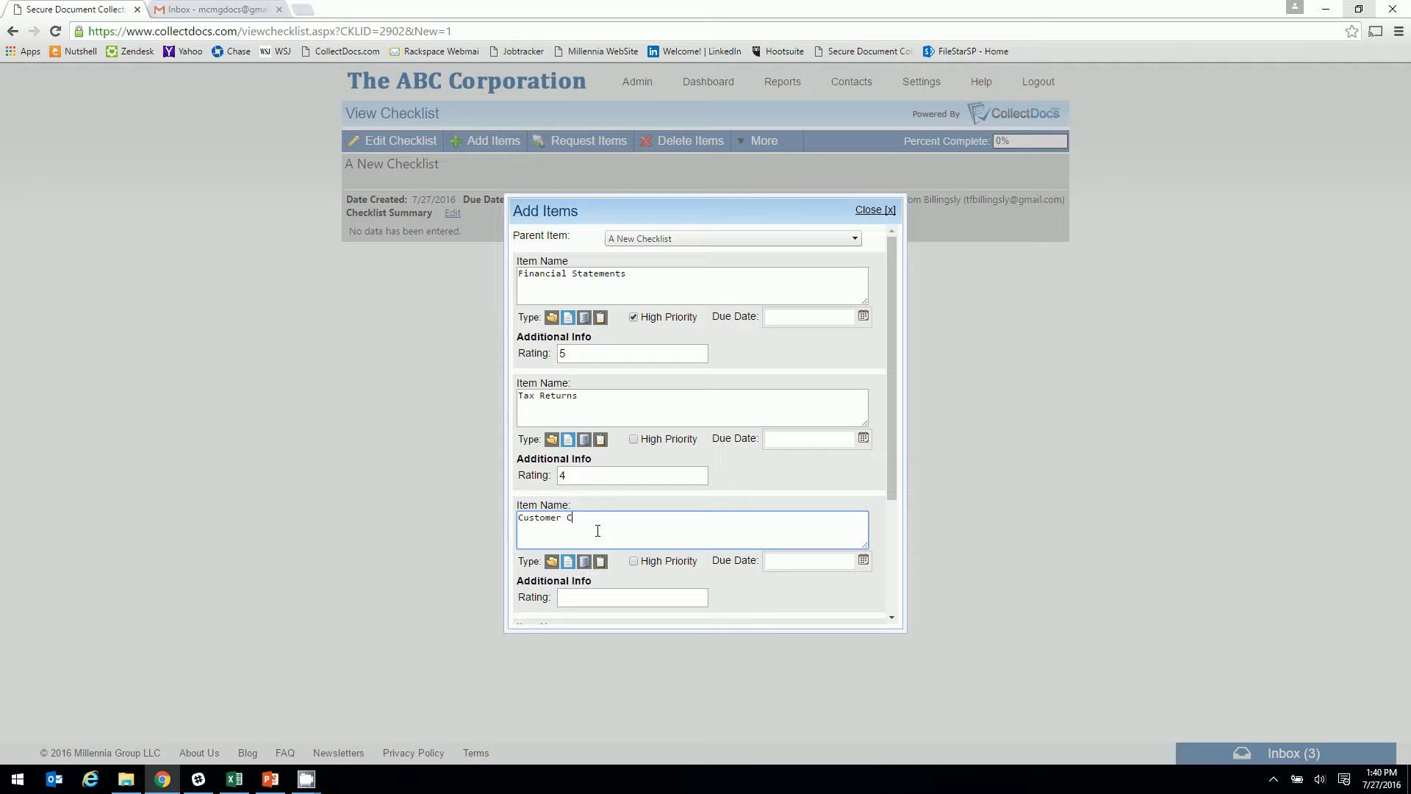
pyautogui.write('ontracts')
pyautogui.click(551, 561)
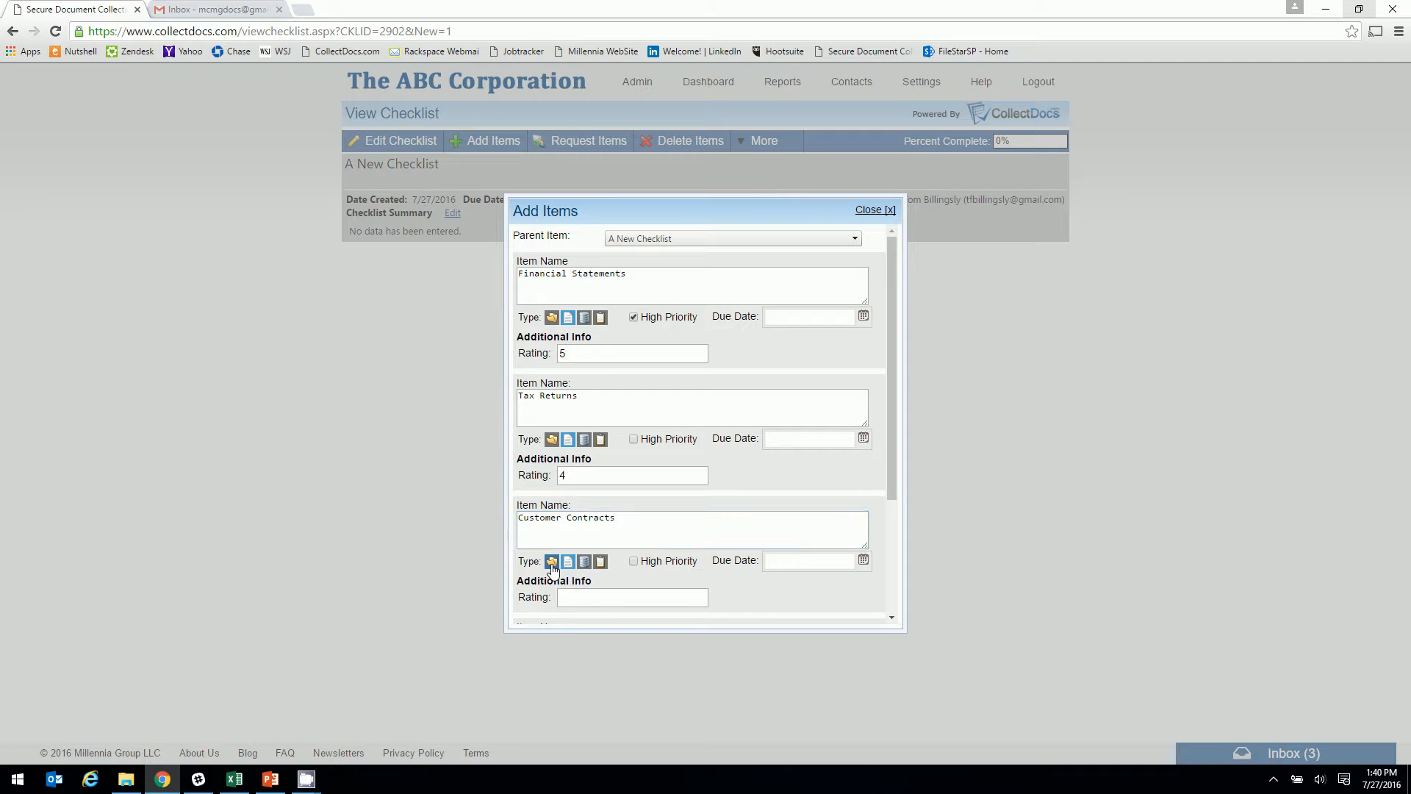
# Add Customer Contract 1 as a high-priority item rated 5
pyautogui.scroll(-2, 561, 562)
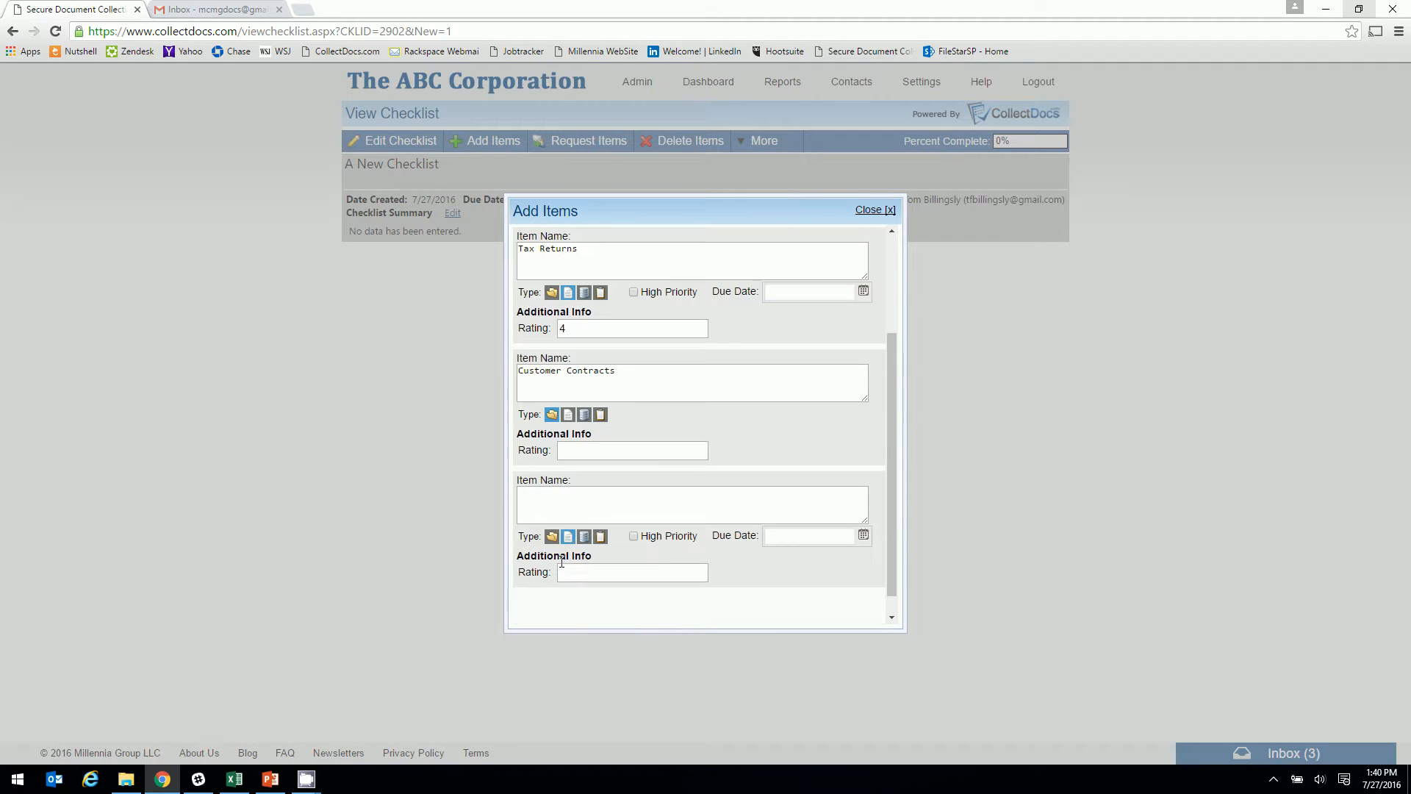
pyautogui.click(563, 505)
pyautogui.write('Cus')
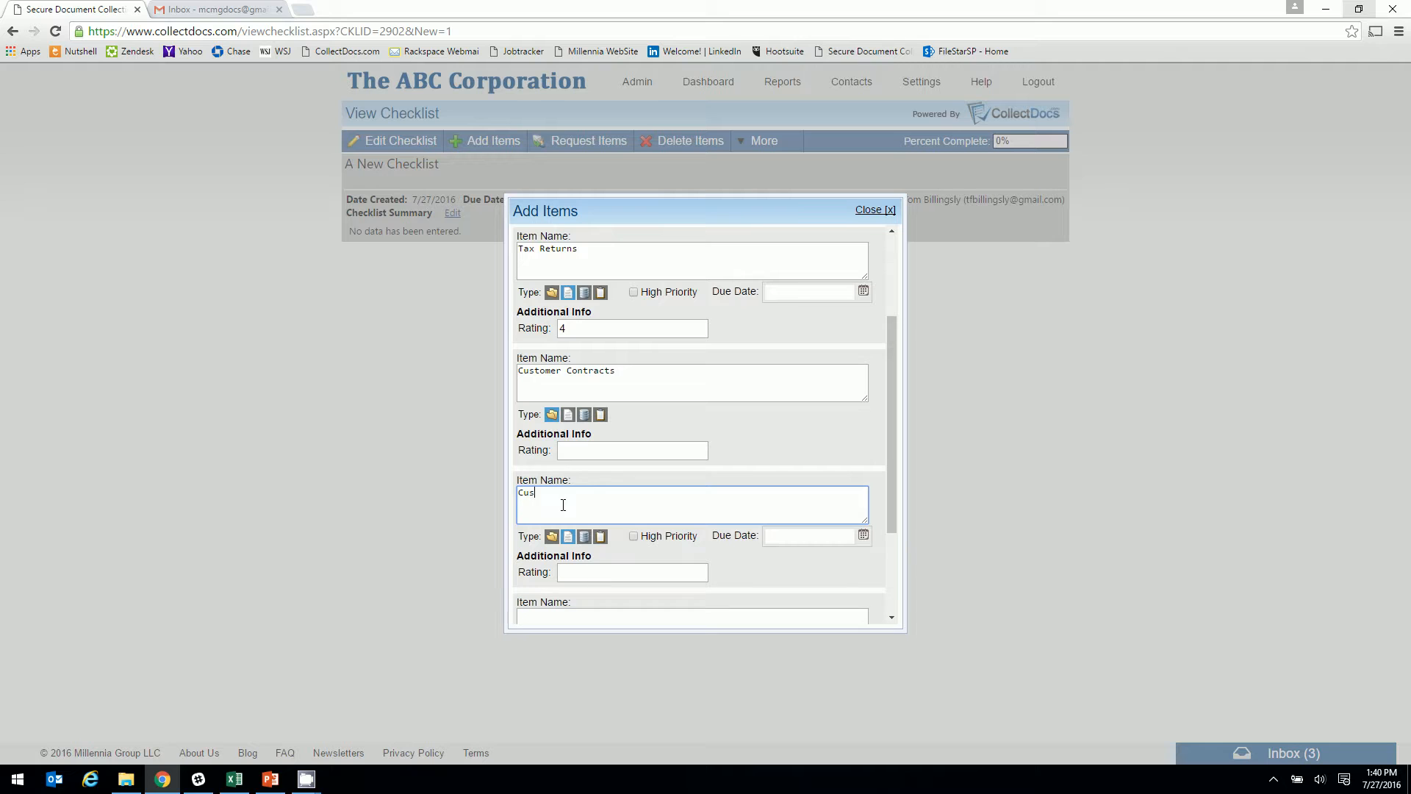
pyautogui.write('tomer Contract 1')
pyautogui.scroll(-1, 563, 507)
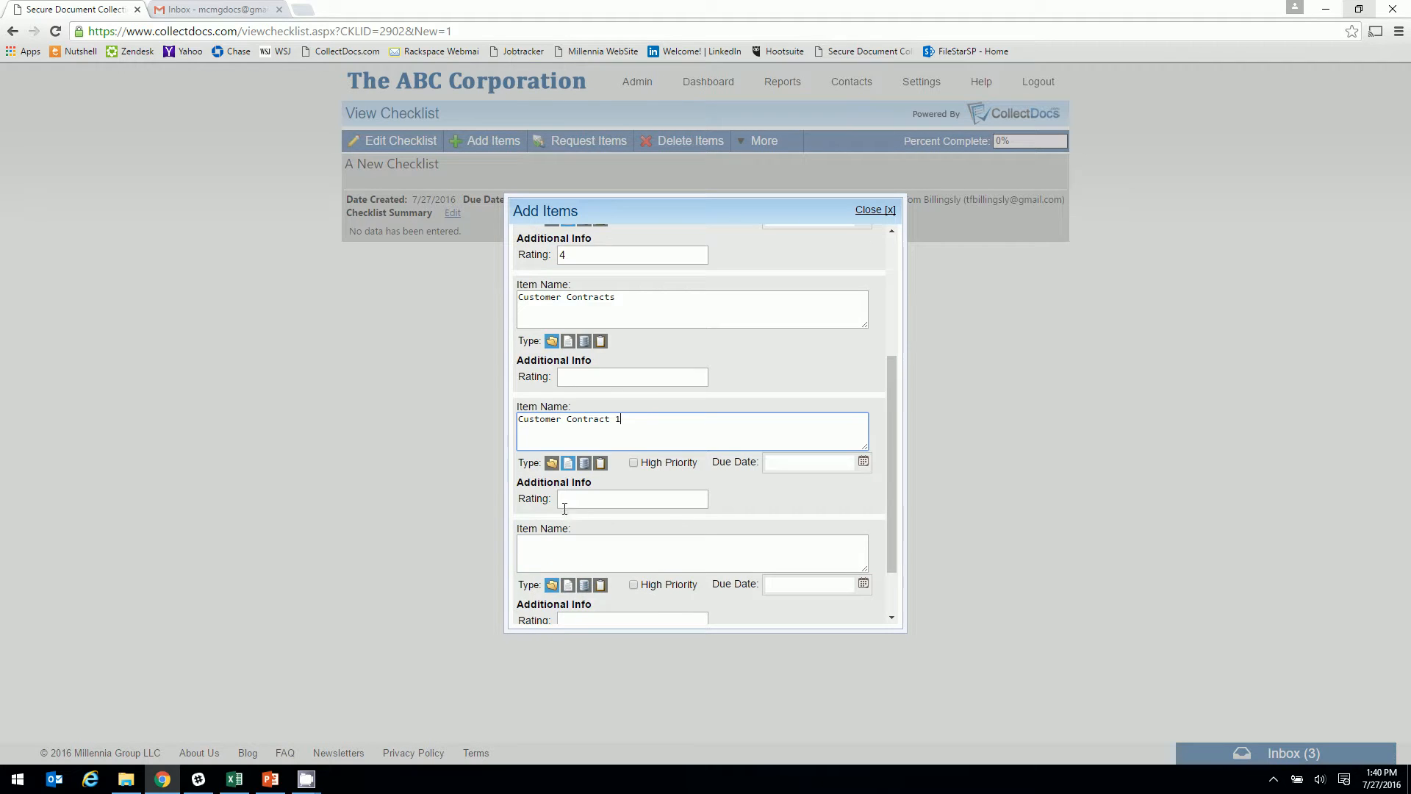
pyautogui.click(634, 463)
pyautogui.click(624, 500)
pyautogui.write('5')
# Add 'Company formed when?' as a database-type item rated 3
pyautogui.scroll(-1, 620, 502)
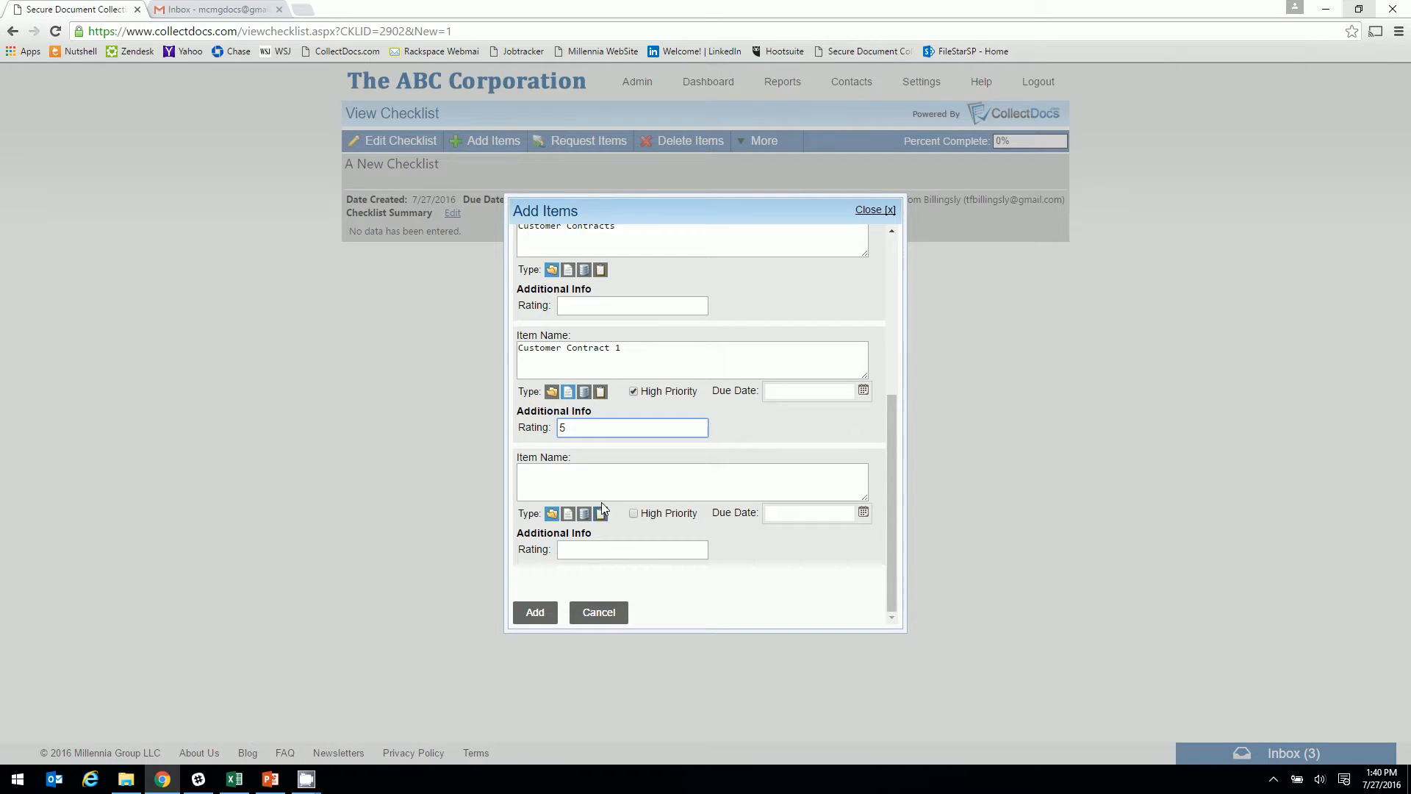
pyautogui.click(591, 478)
pyautogui.write('Co')
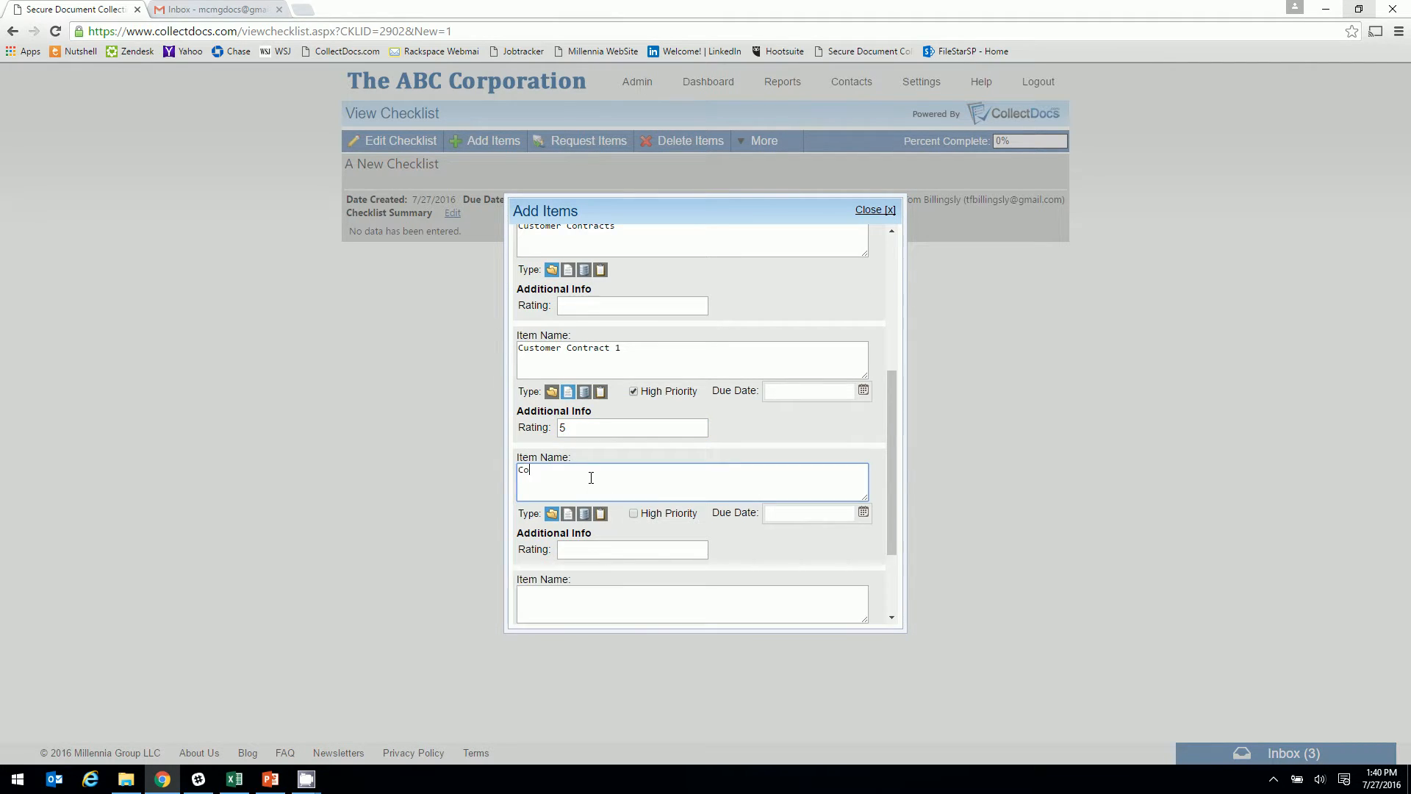
pyautogui.write('map')
pyautogui.press('BackSpace')
pyautogui.press('BackSpace')
pyautogui.click(585, 514)
pyautogui.click(577, 551)
pyautogui.write('3')
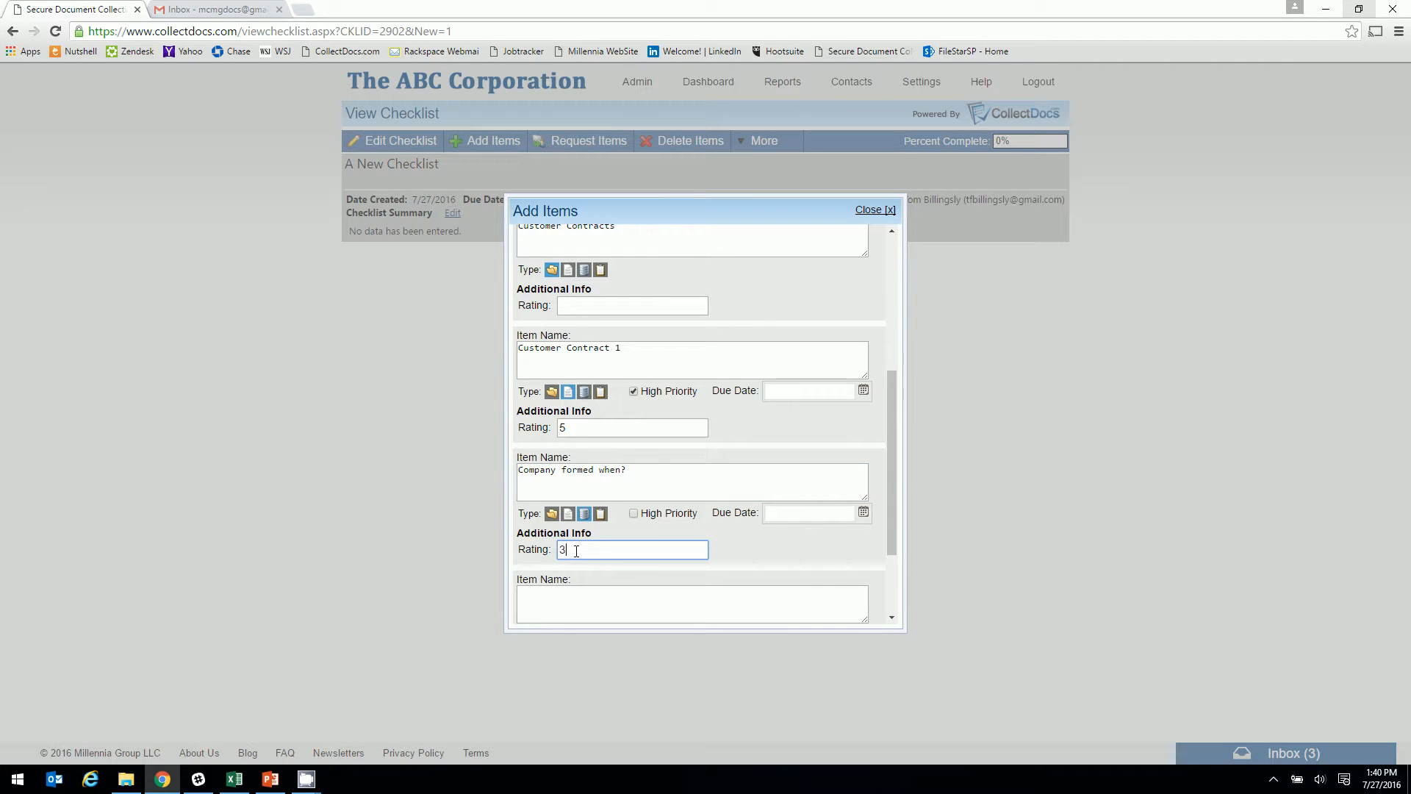
# Add Contact Vendor 1 as a clipboard-type item rated 4
pyautogui.scroll(-1, 577, 551)
pyautogui.click(568, 530)
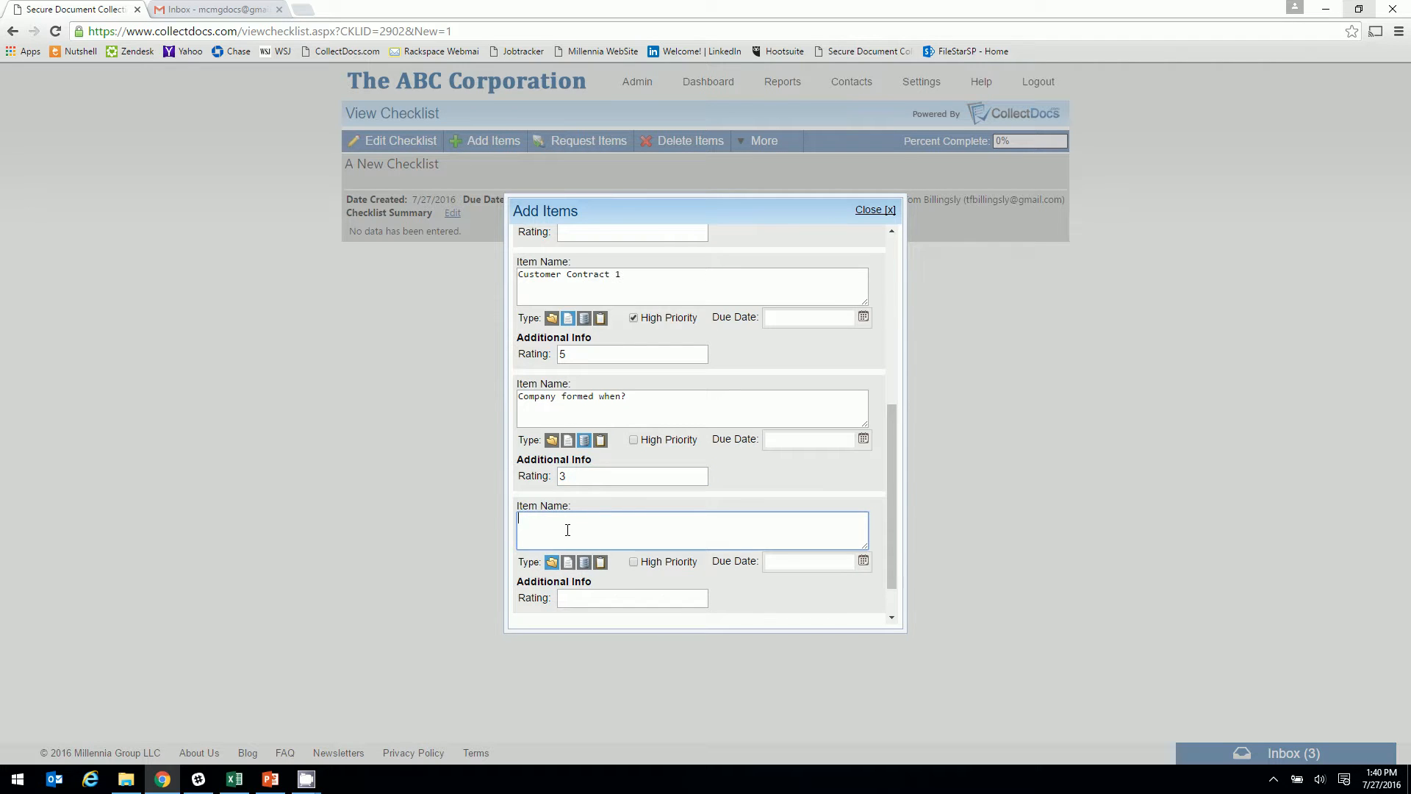
pyautogui.write('Contact')
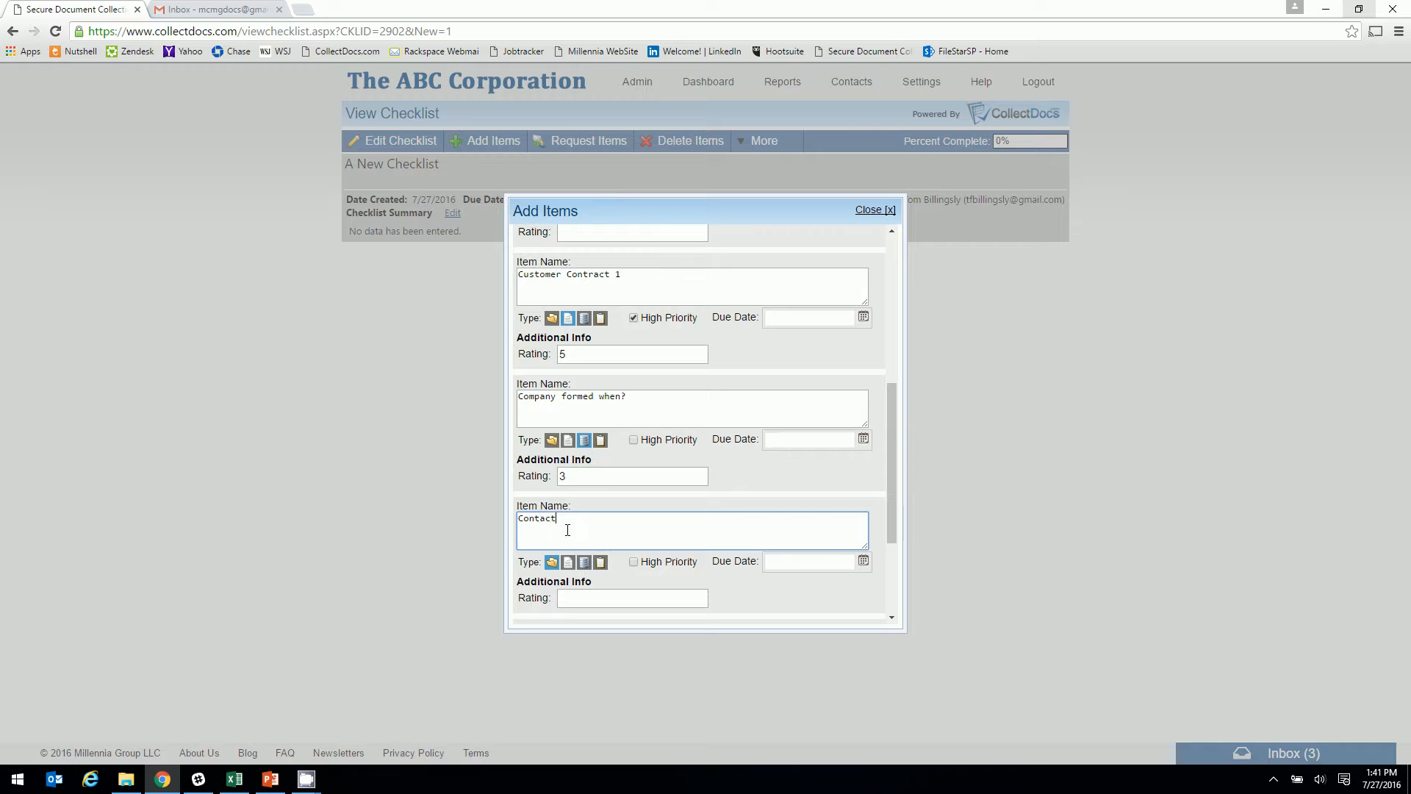
pyautogui.write(' Vendor 1')
pyautogui.click(600, 562)
pyautogui.click(600, 598)
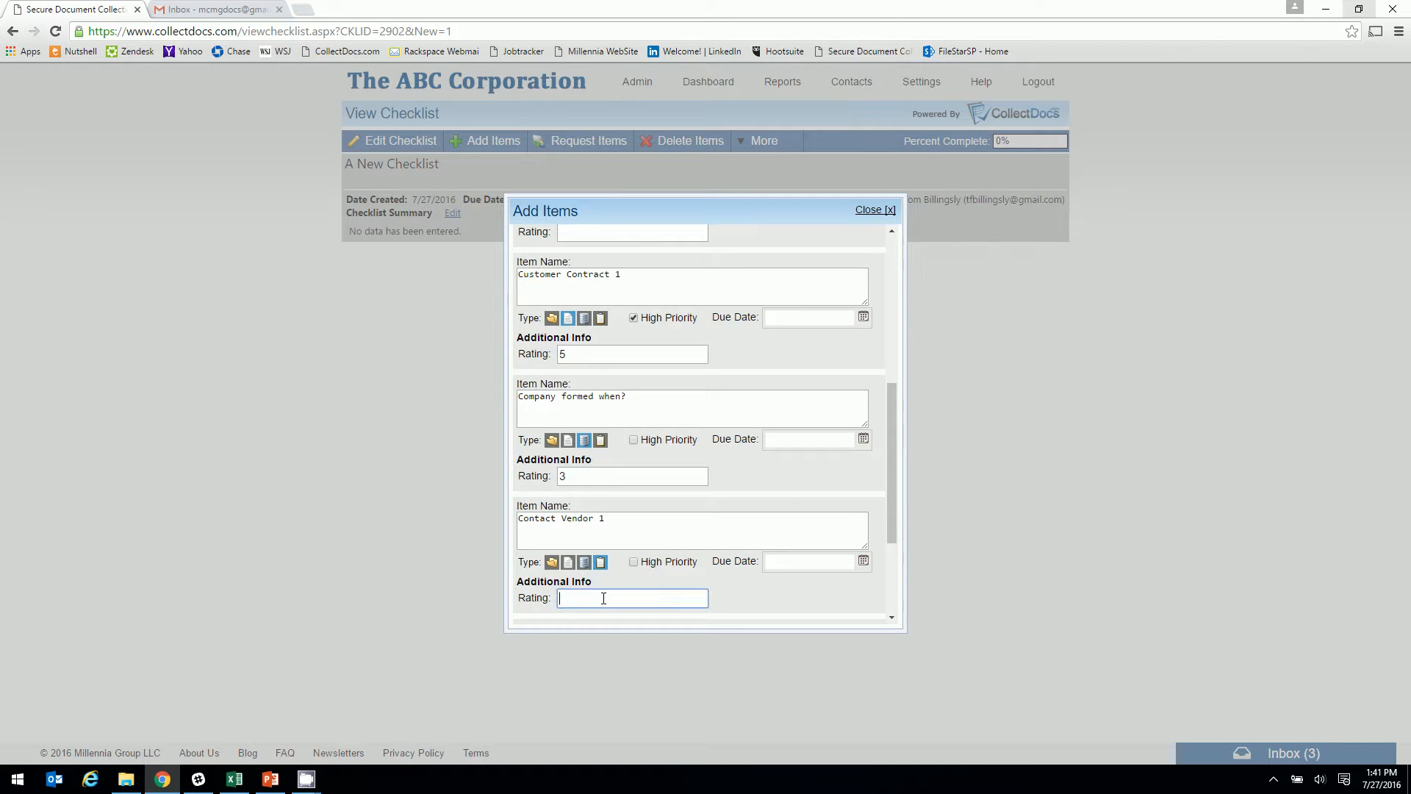
pyautogui.write('4')
# Add Contact Vendor 2 as a clipboard item rated 4, due 7/29/2016, and save all items
pyautogui.scroll(-2, 605, 597)
pyautogui.click(572, 512)
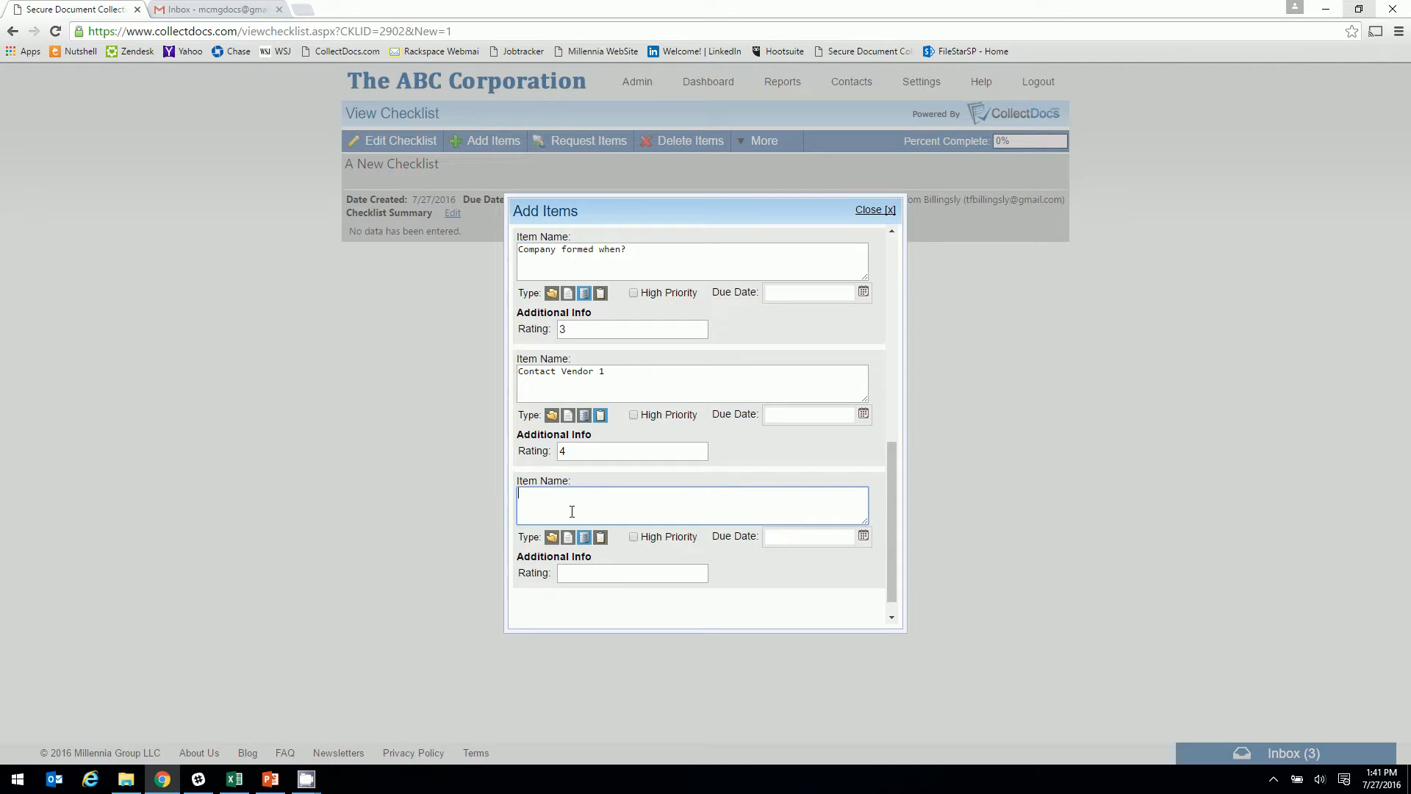
pyautogui.write('Contact ')
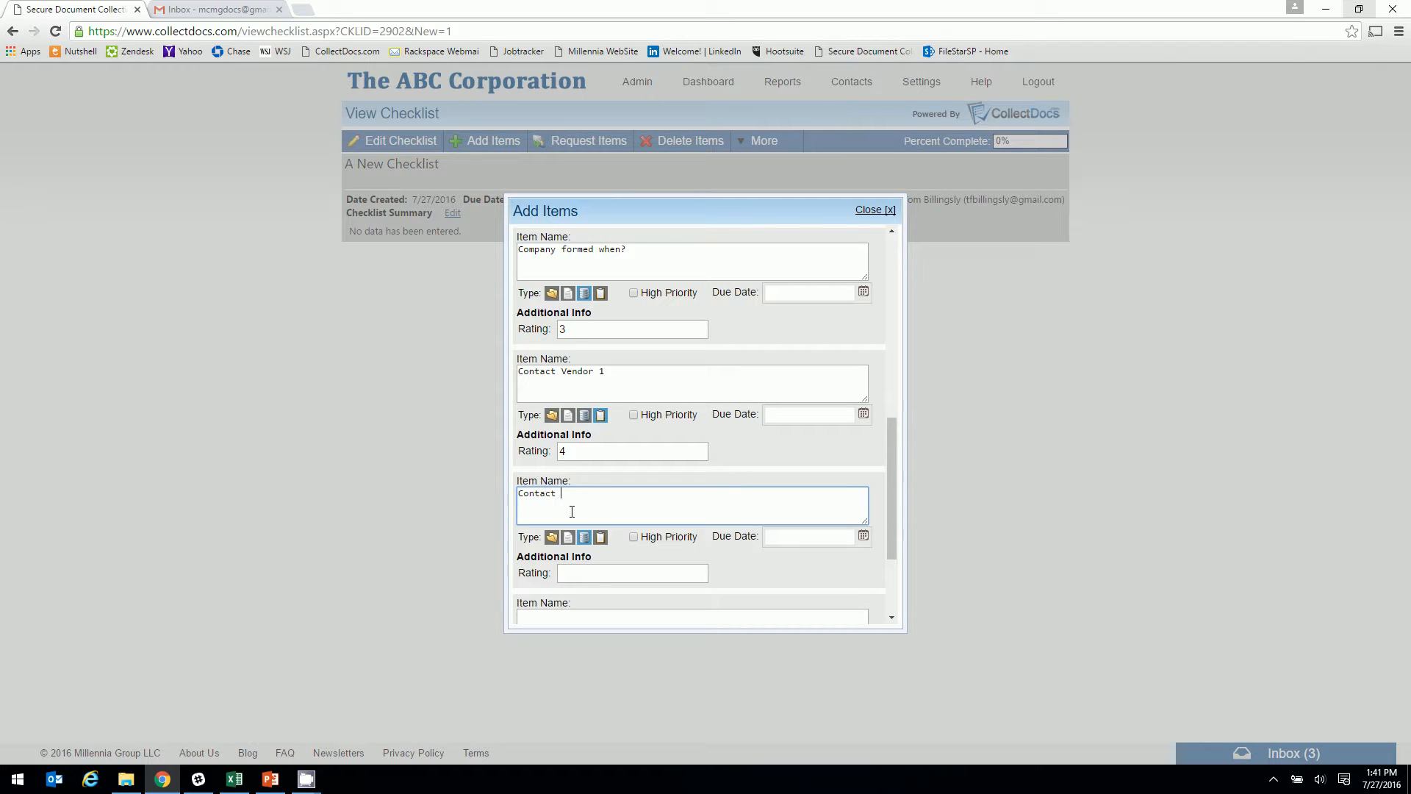
pyautogui.write('Vendor 2')
pyautogui.click(601, 537)
pyautogui.click(811, 537)
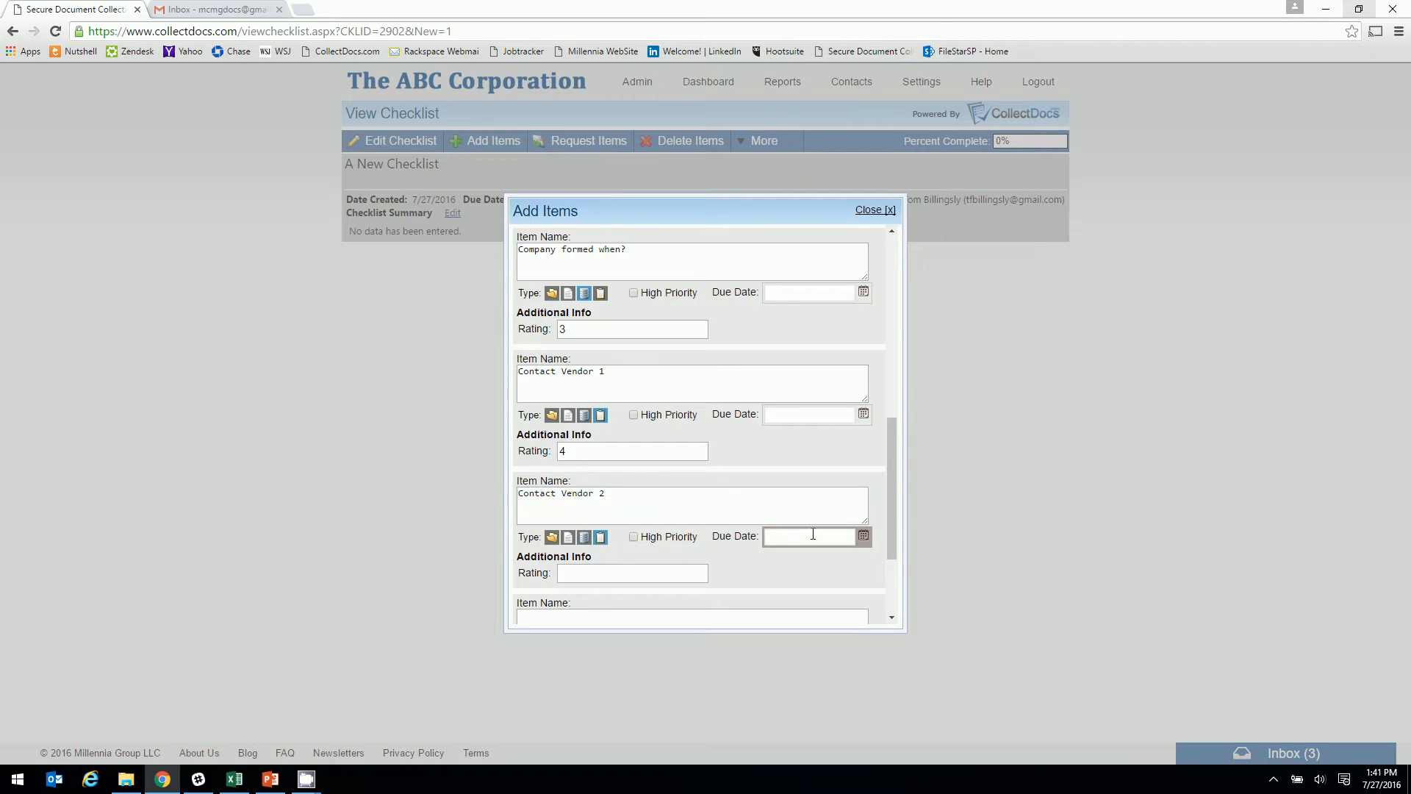
pyautogui.click(864, 536)
pyautogui.click(853, 521)
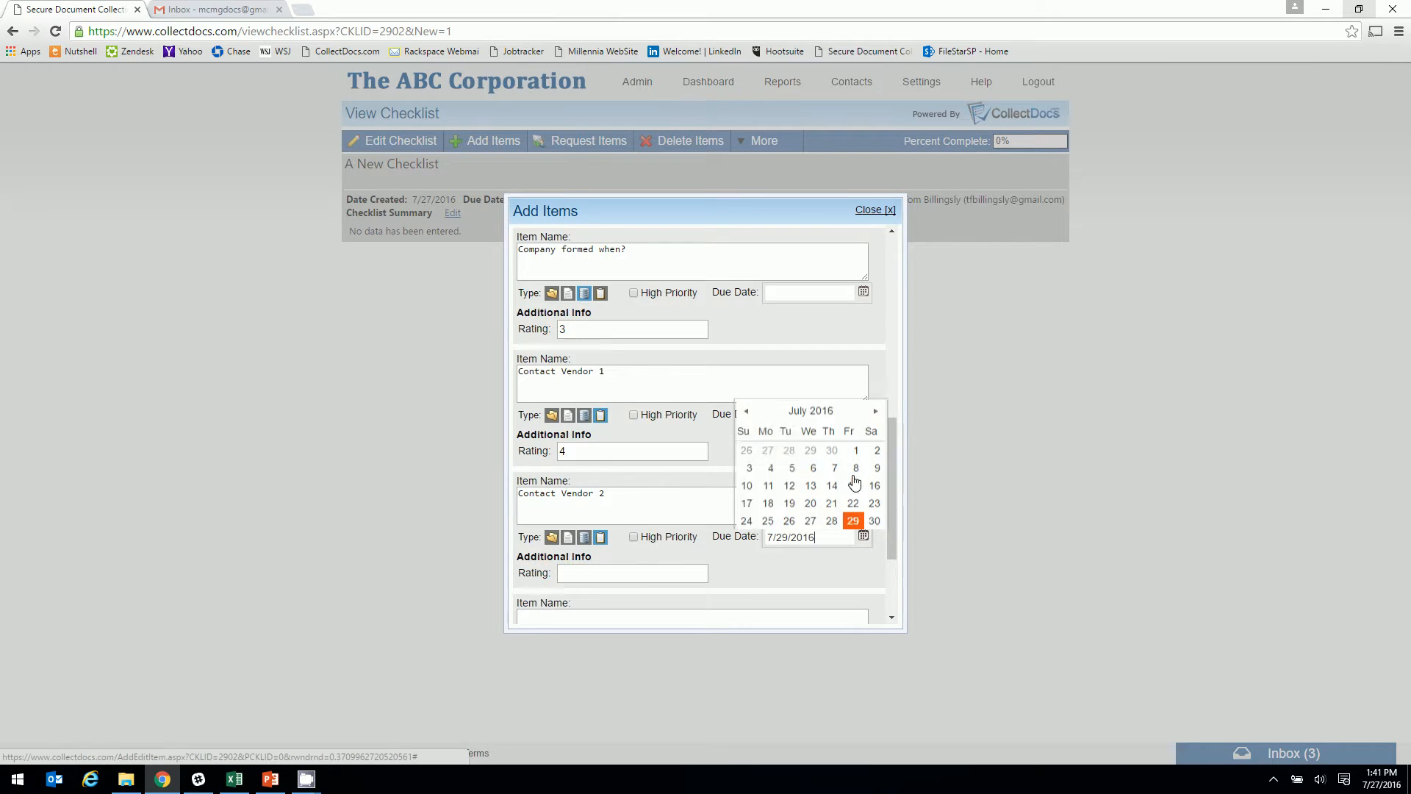
pyautogui.click(644, 573)
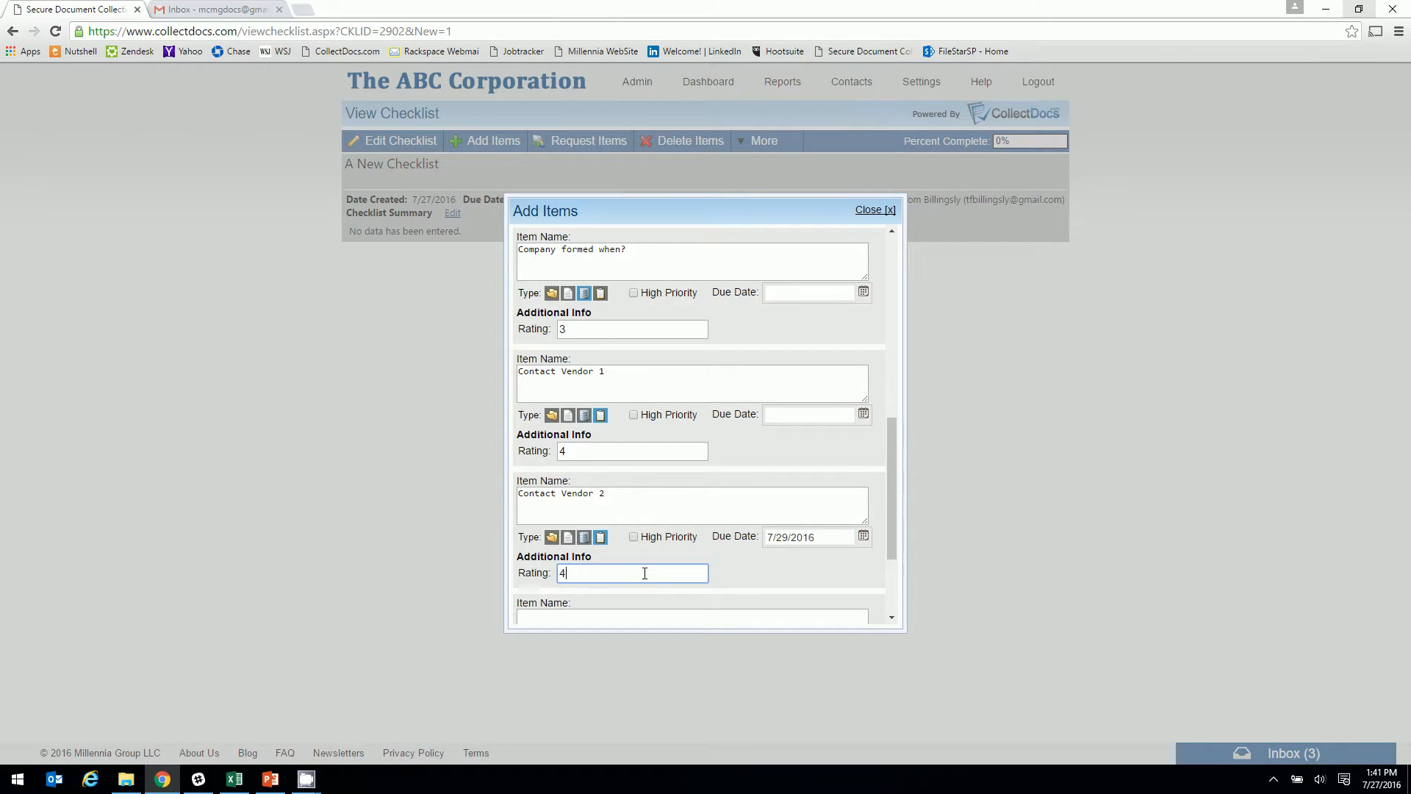
pyautogui.write('4')
pyautogui.scroll(-3, 633, 592)
pyautogui.click(542, 614)
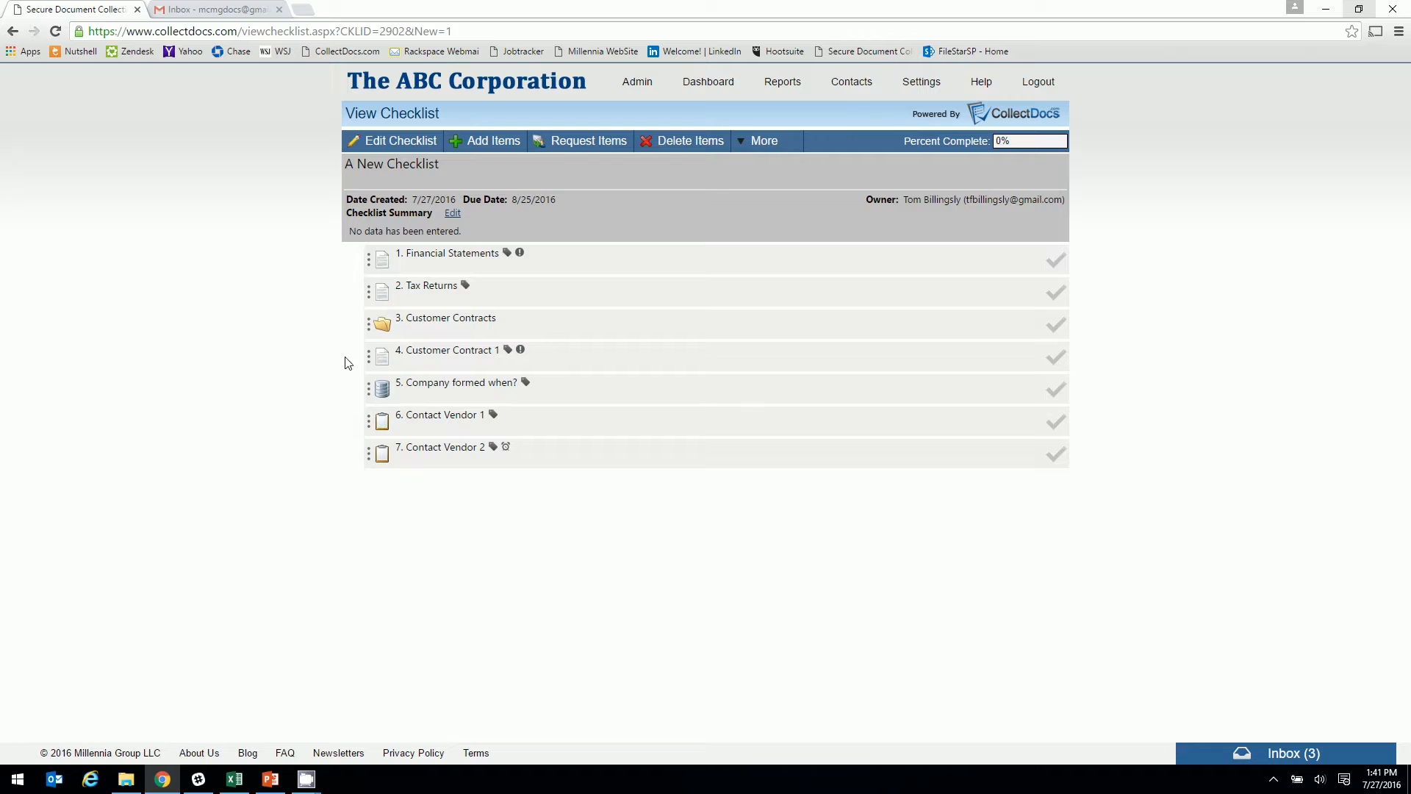
# Nest Customer Contract 1, move 'Company formed when?' second, and add document-type Customer Contract 2 rated 5
pyautogui.moveTo(373, 362); pyautogui.dragTo(404, 333)
pyautogui.moveTo(370, 393); pyautogui.dragTo(381, 285)
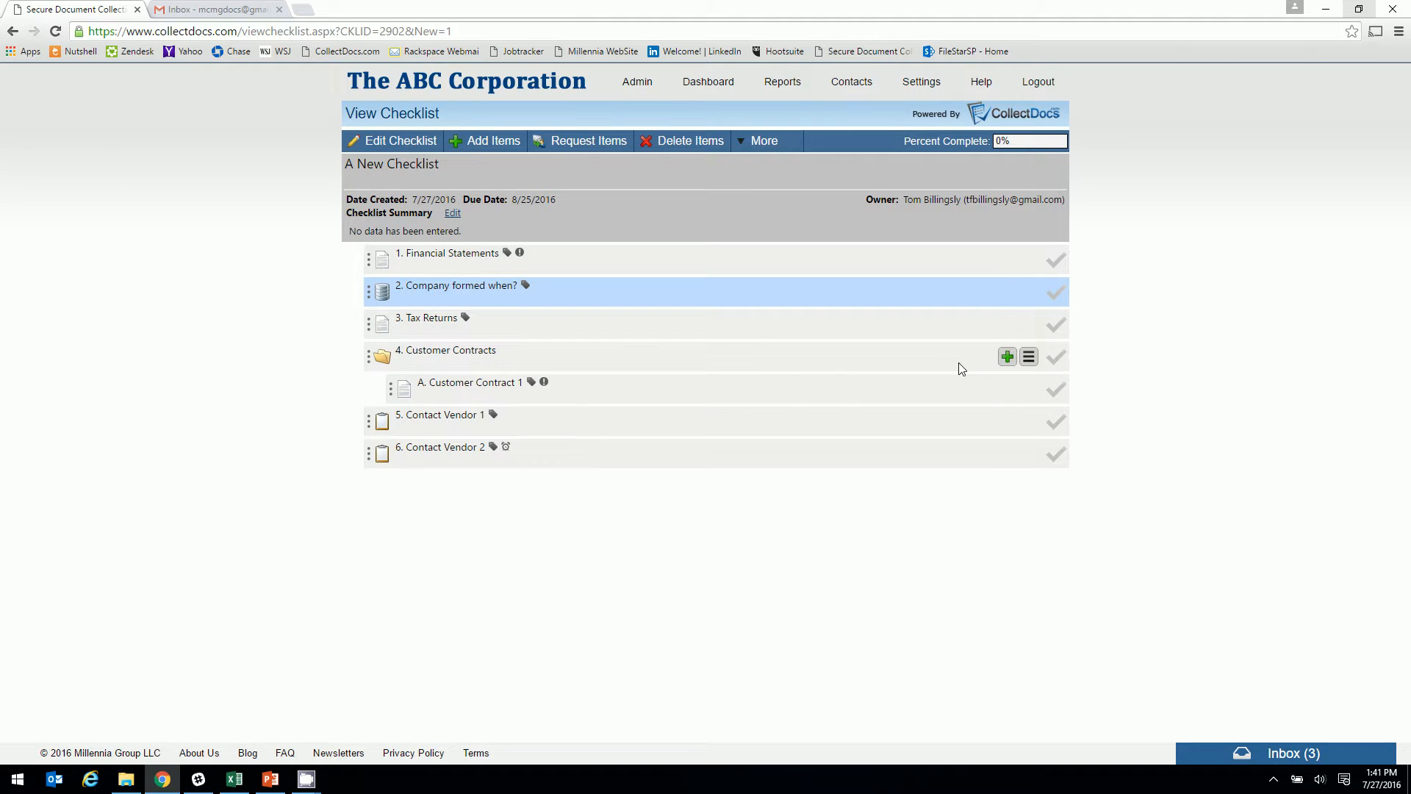
pyautogui.click(1007, 356)
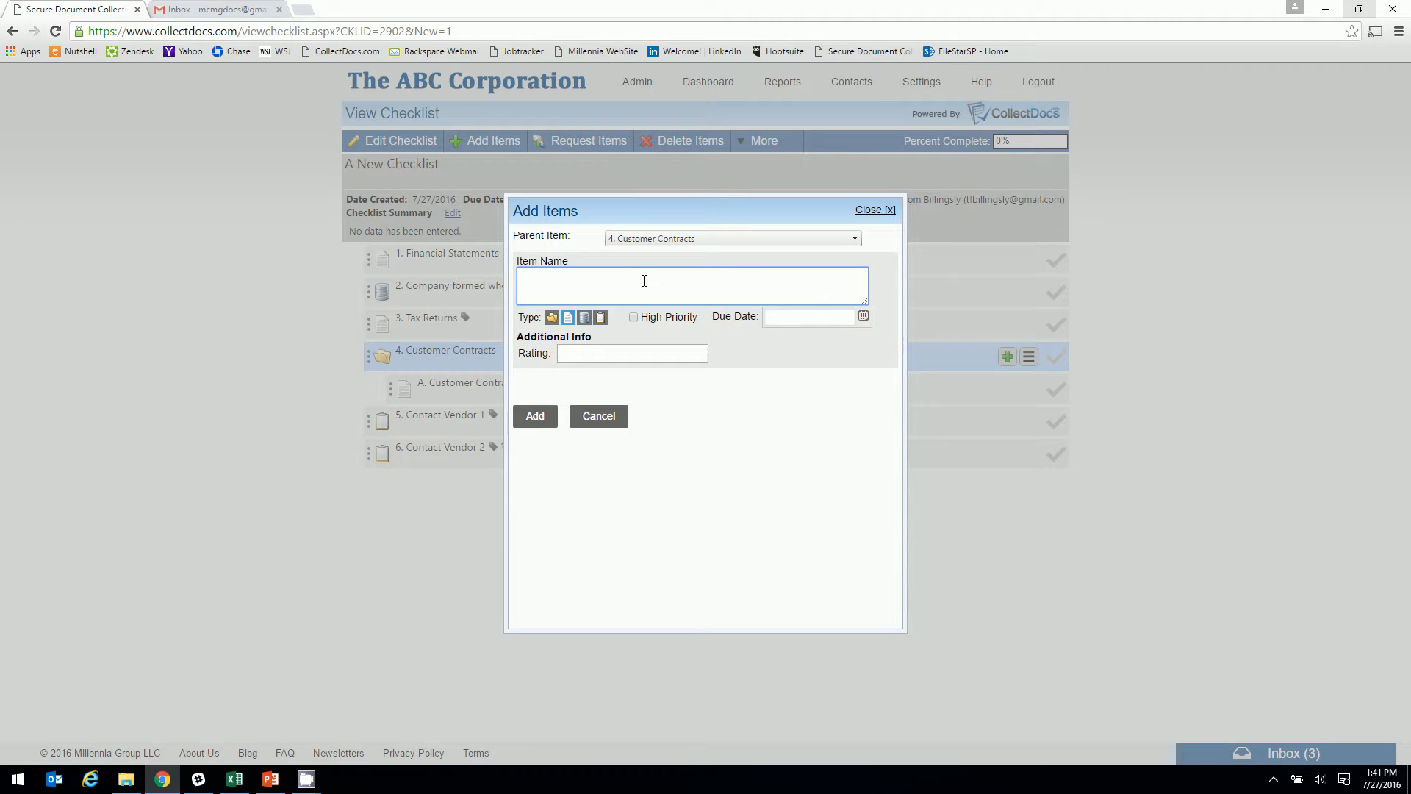
pyautogui.write('Customer Contract')
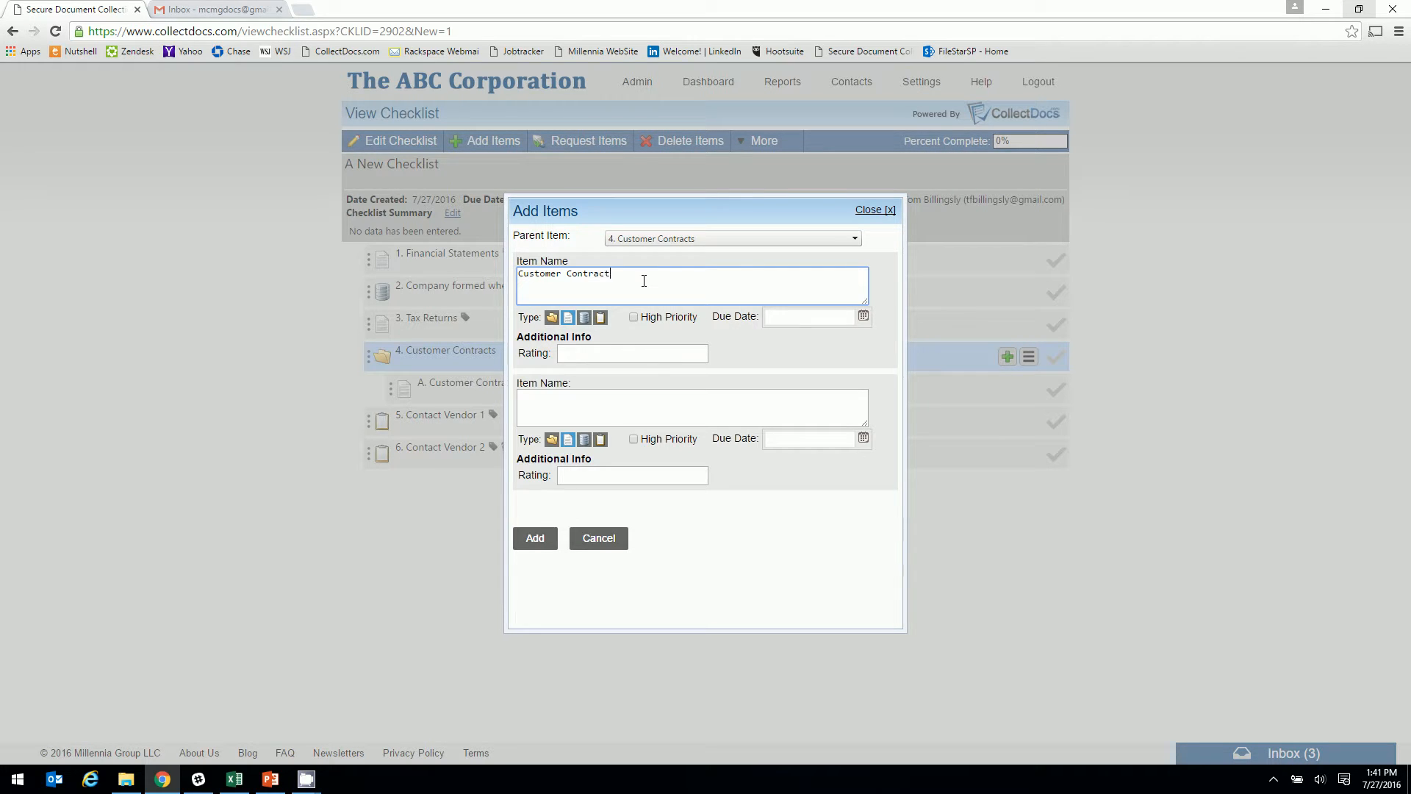
pyautogui.write(' 2')
pyautogui.click(570, 319)
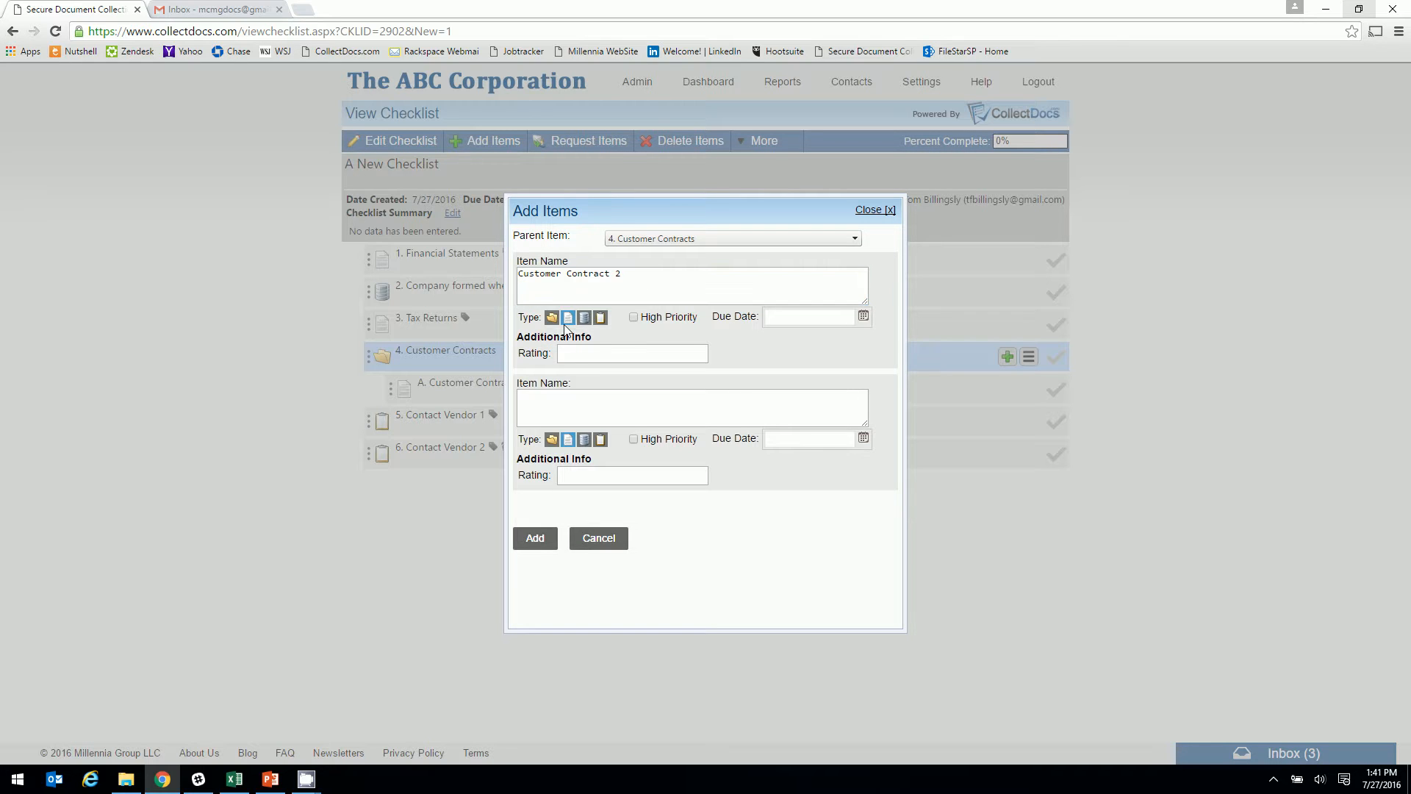
pyautogui.click(576, 353)
pyautogui.click(535, 538)
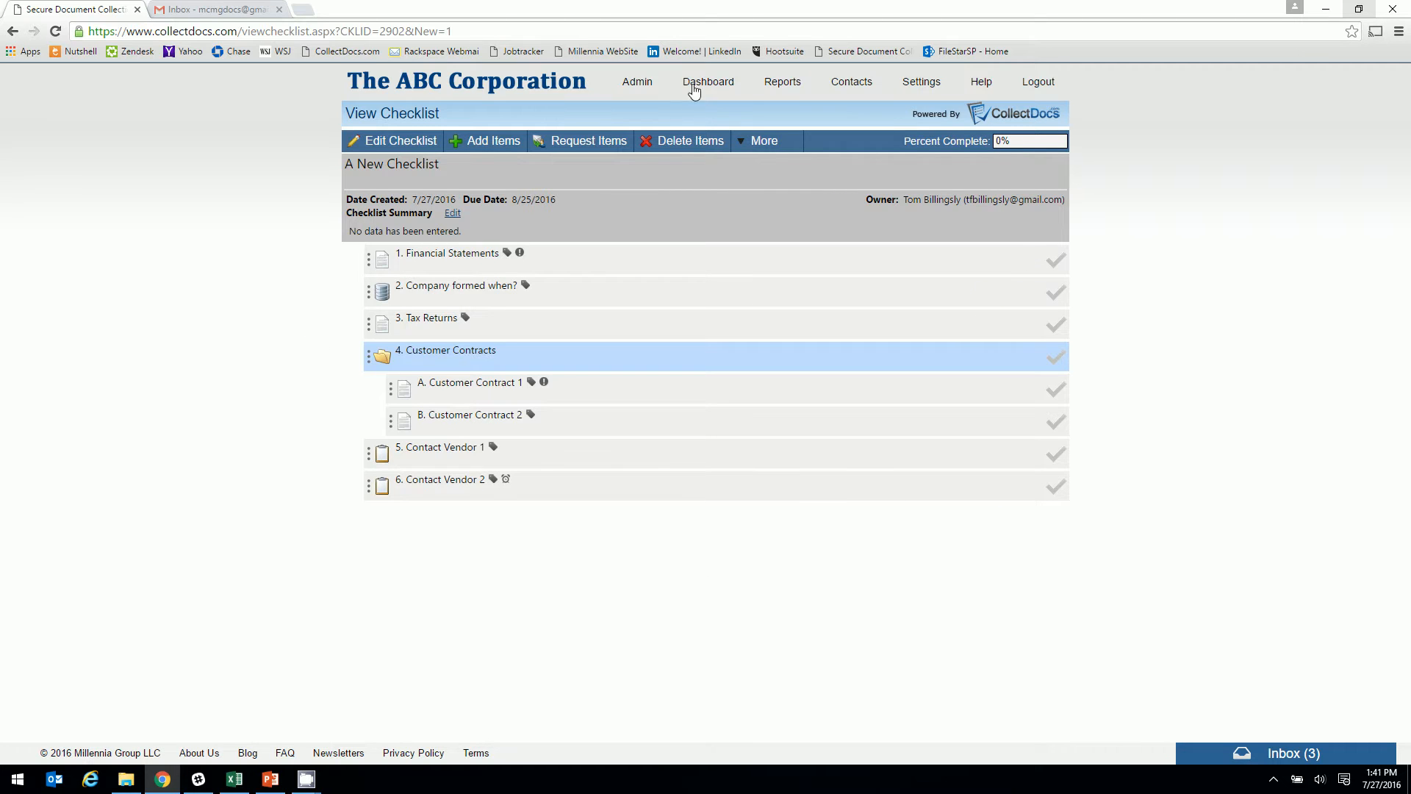
pyautogui.click(762, 142)
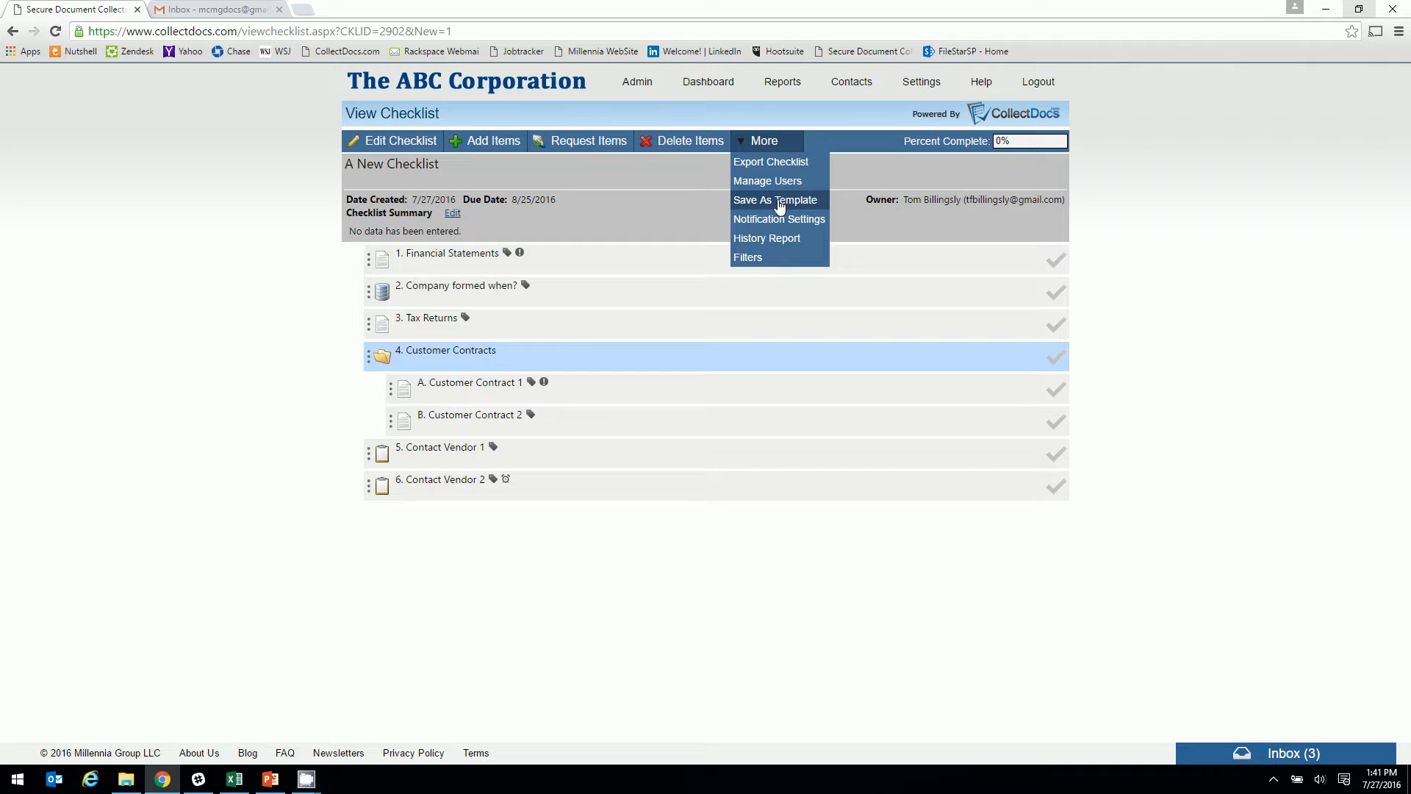
pyautogui.click(664, 186)
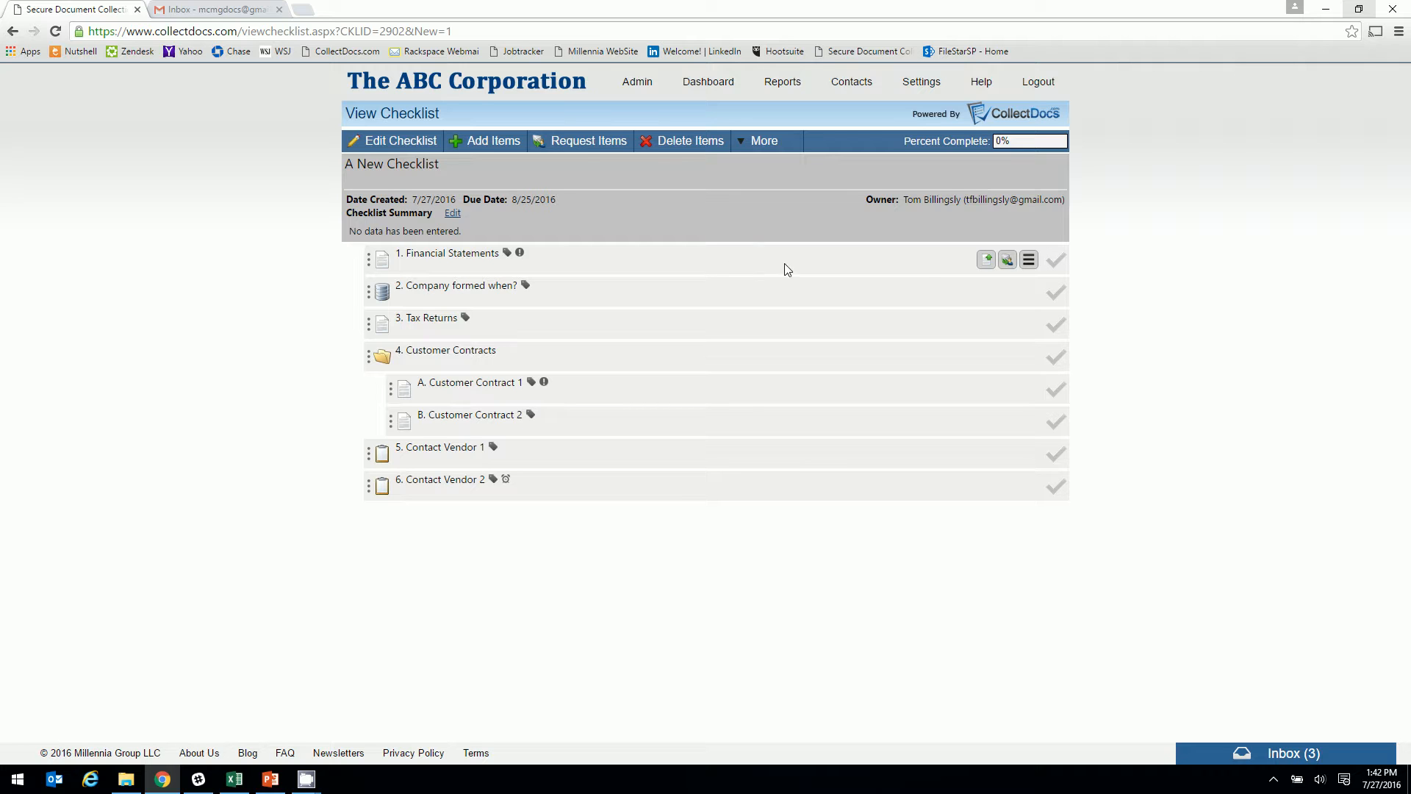
pyautogui.click(979, 258)
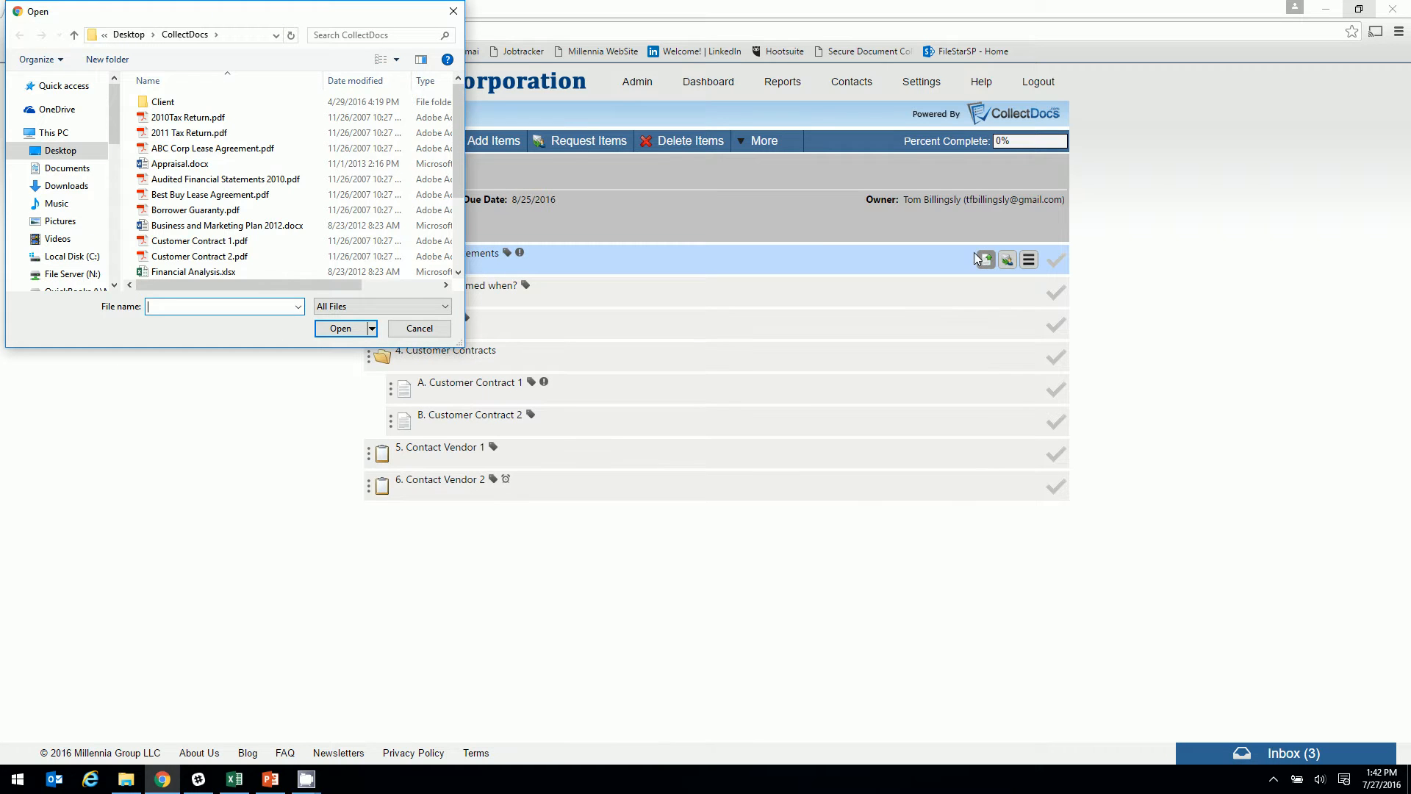
# Upload Audited Financial Statements 2010.pdf to Financial Statements and preview the uploaded file
pyautogui.click(174, 178)
pyautogui.click(347, 328)
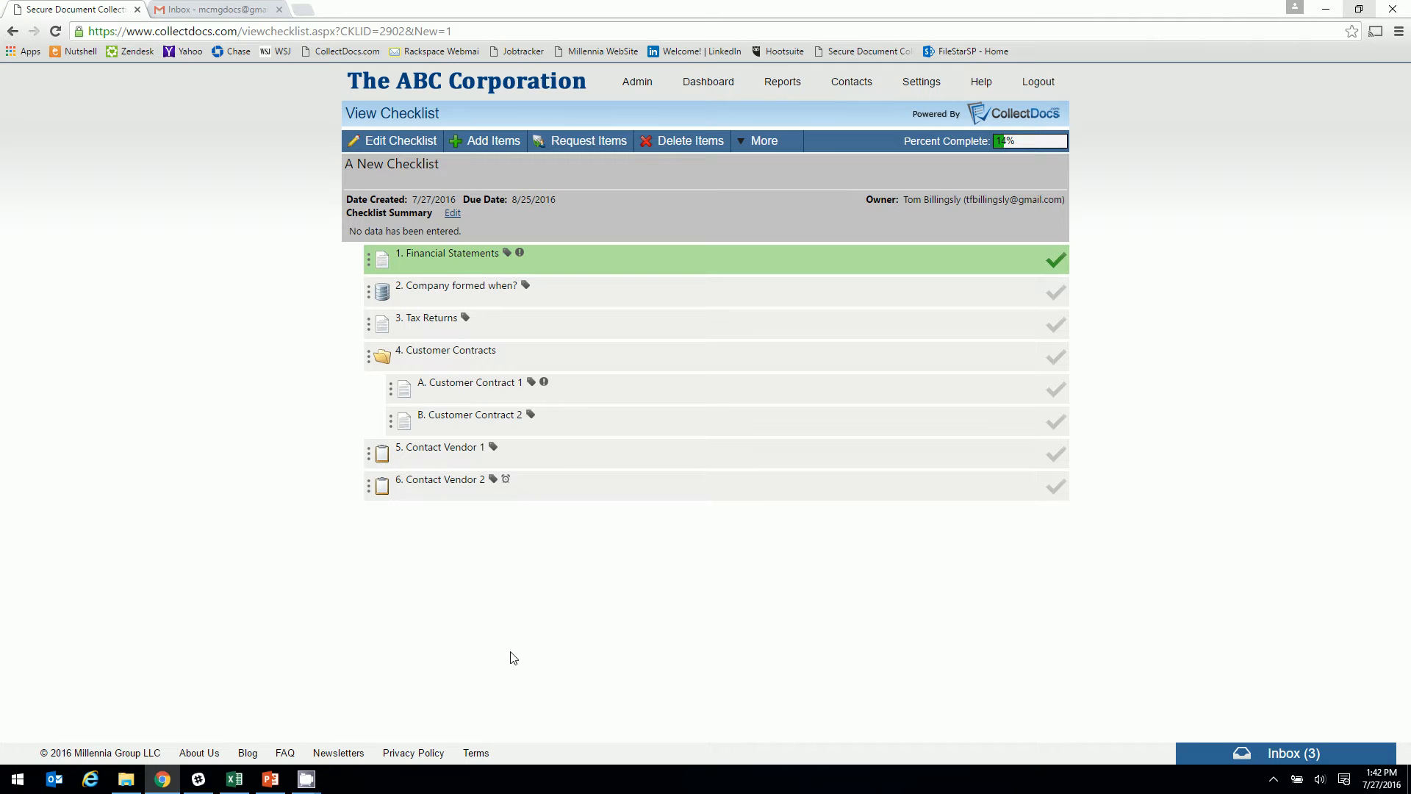
pyautogui.moveTo(434, 266)
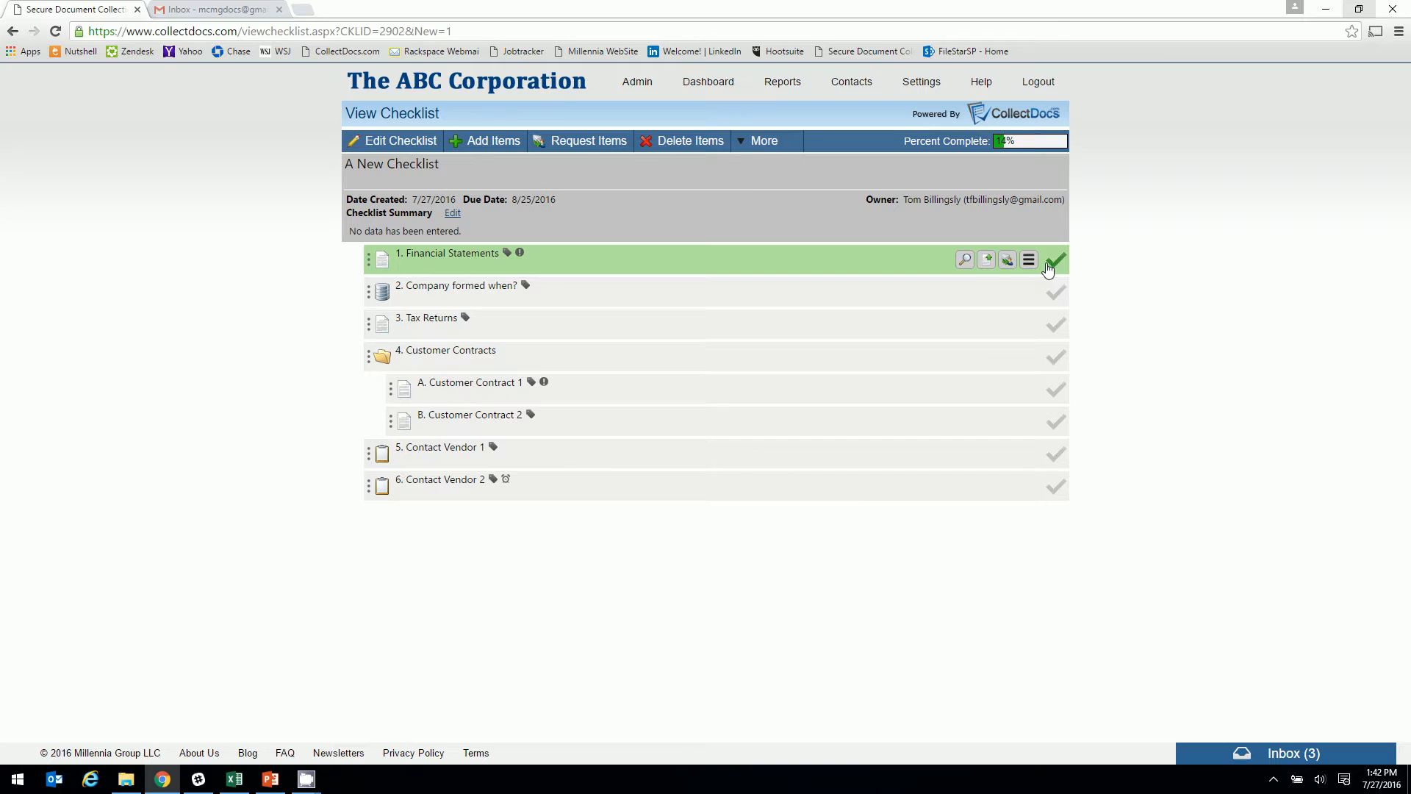
pyautogui.click(966, 260)
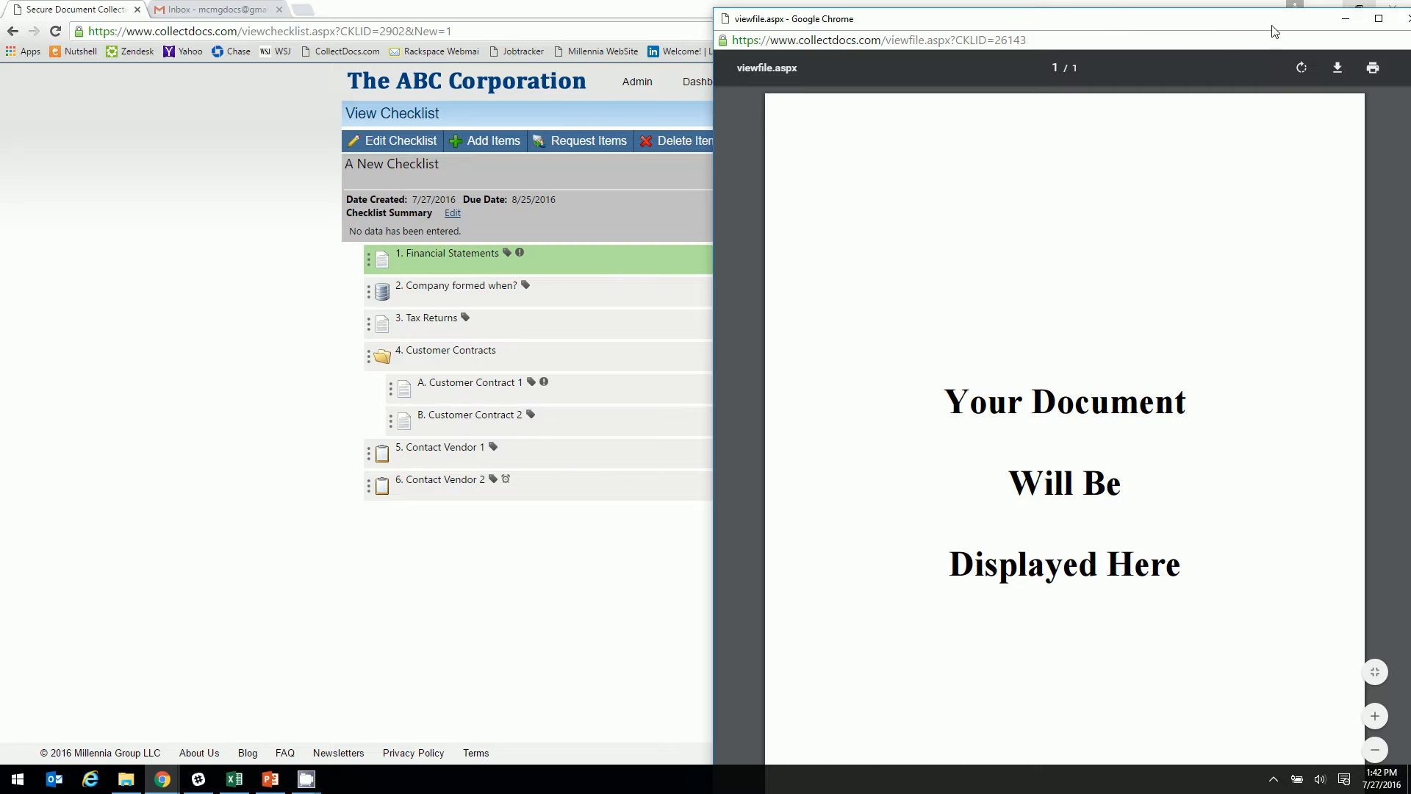
pyautogui.click(1360, 17)
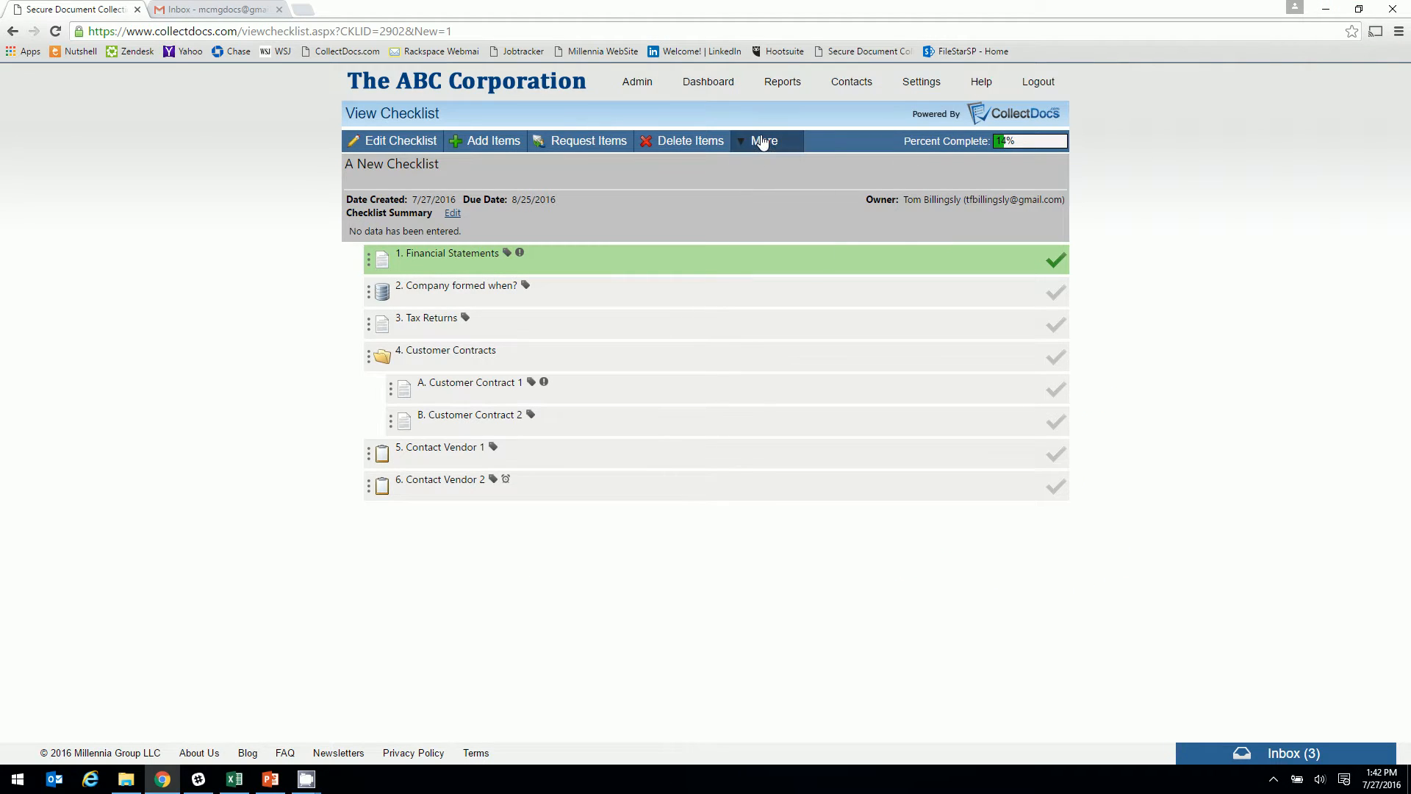
# Start sharing the checklist with a recipient chosen from the address list
pyautogui.click(761, 141)
pyautogui.click(763, 183)
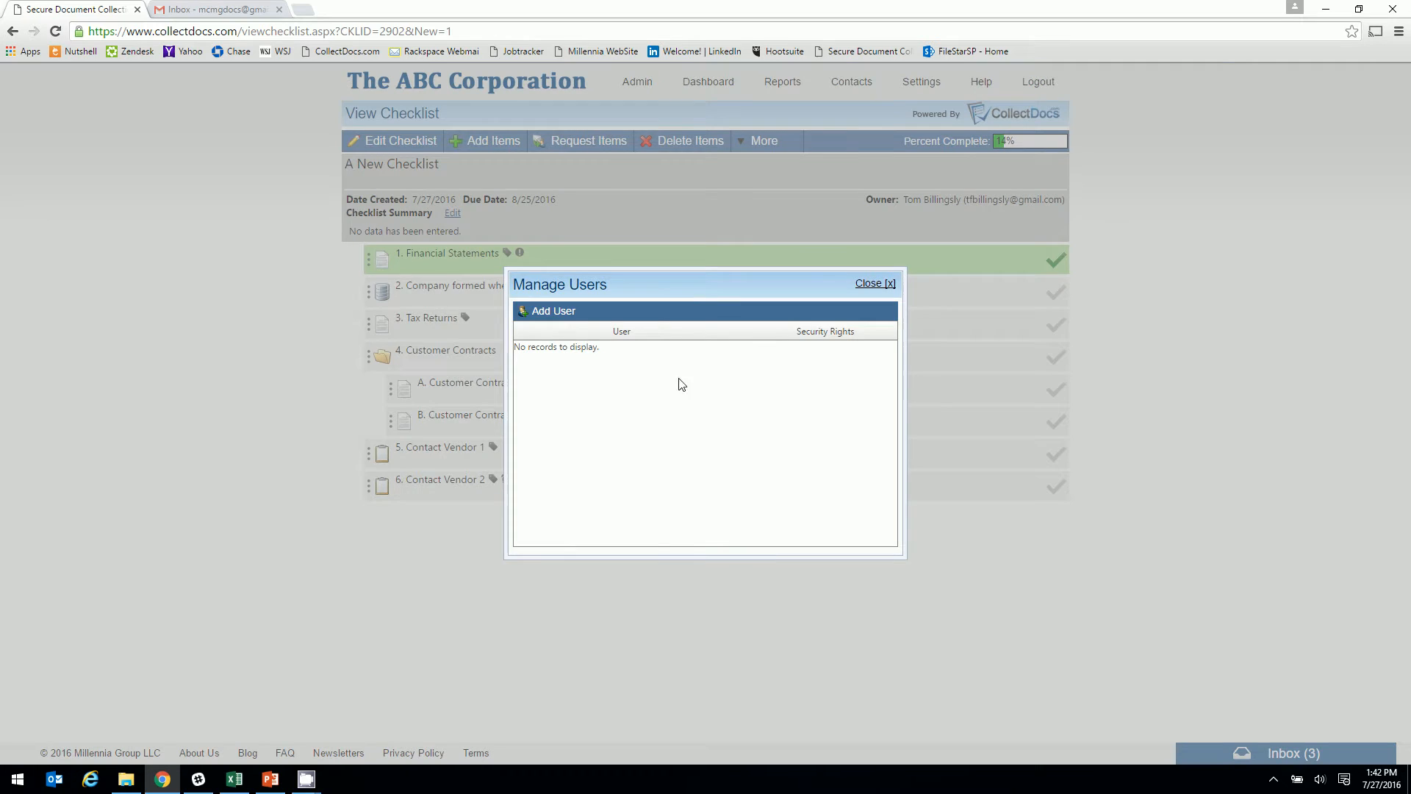
pyautogui.click(562, 323)
pyautogui.click(630, 322)
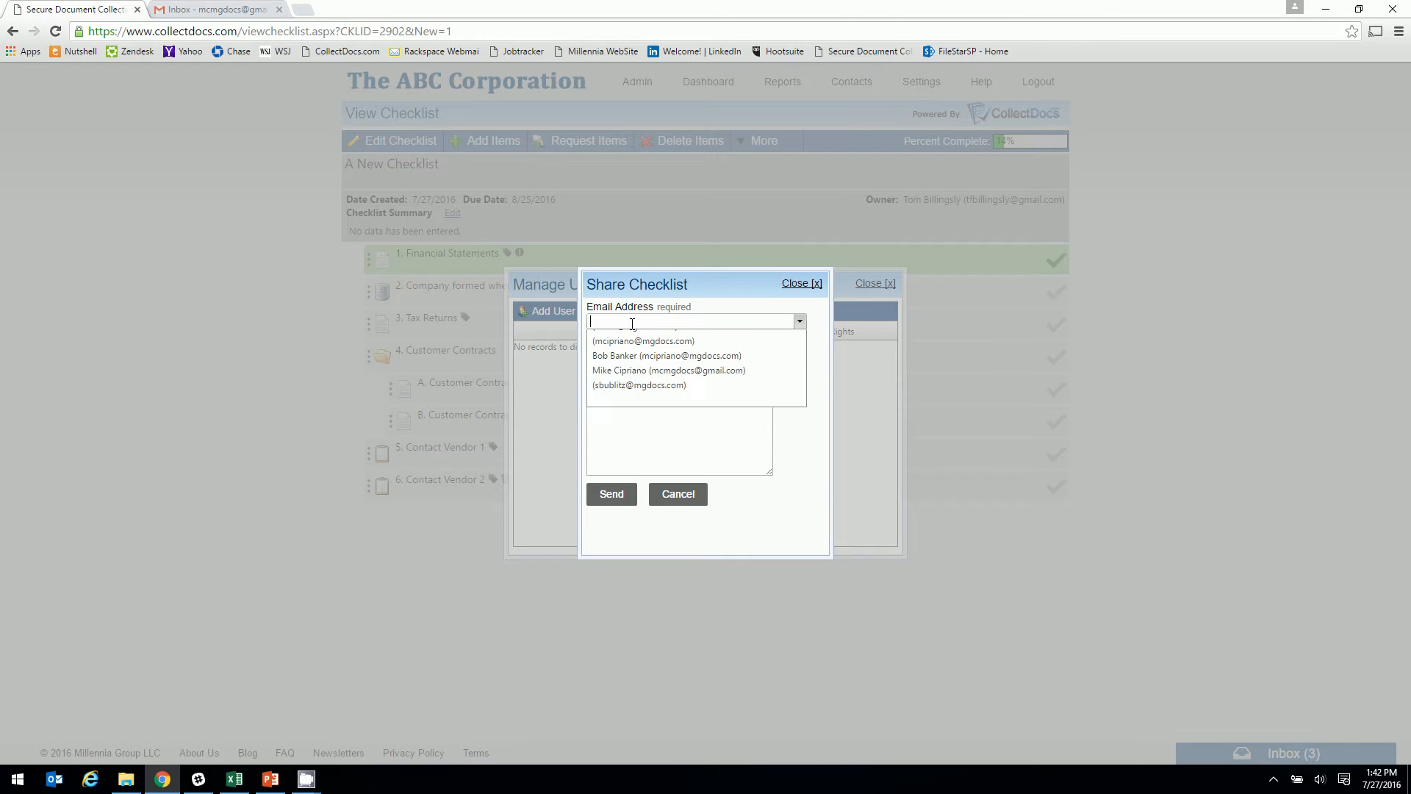
pyautogui.click(622, 411)
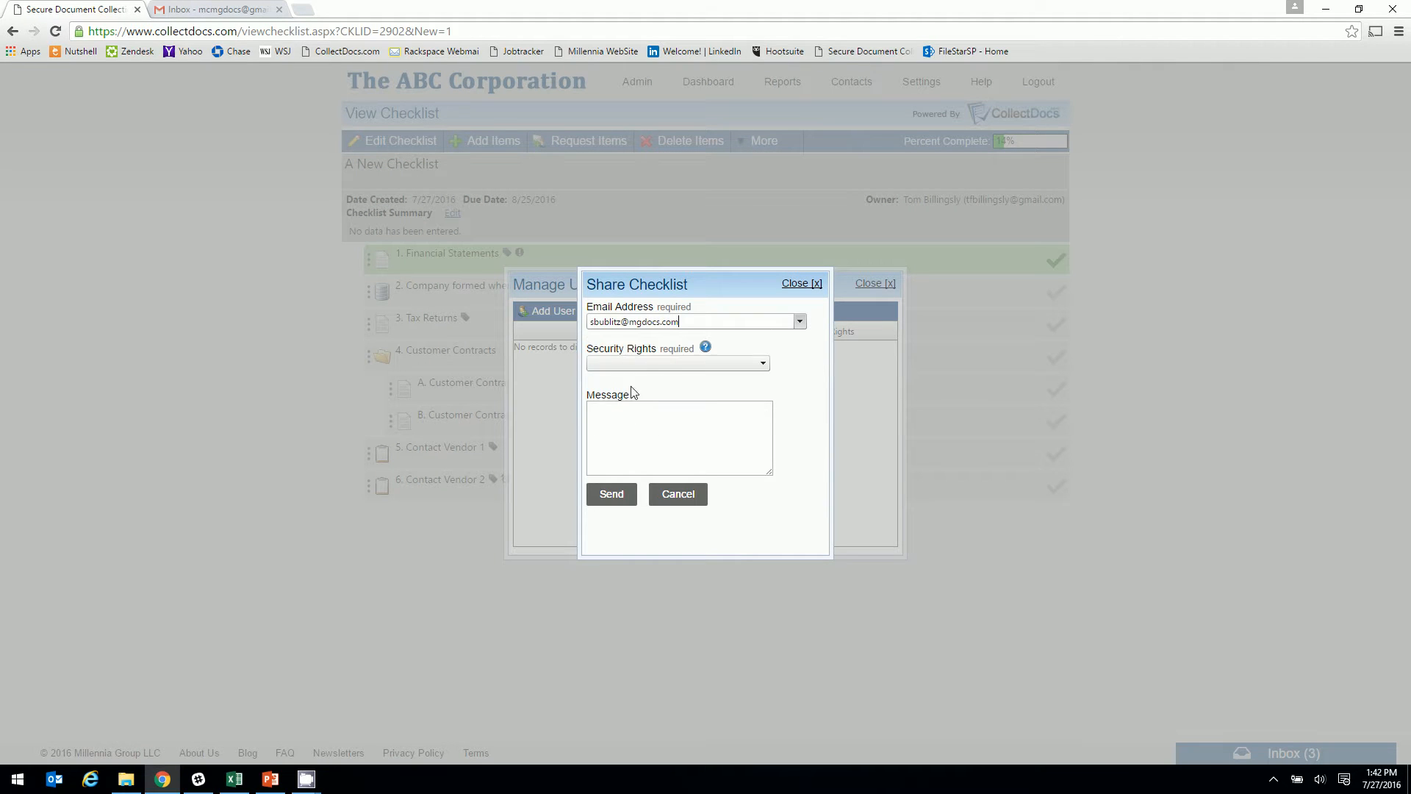
# Grant Contribute rights limited to the Customer Contracts folder and send the invitation
pyautogui.click(653, 363)
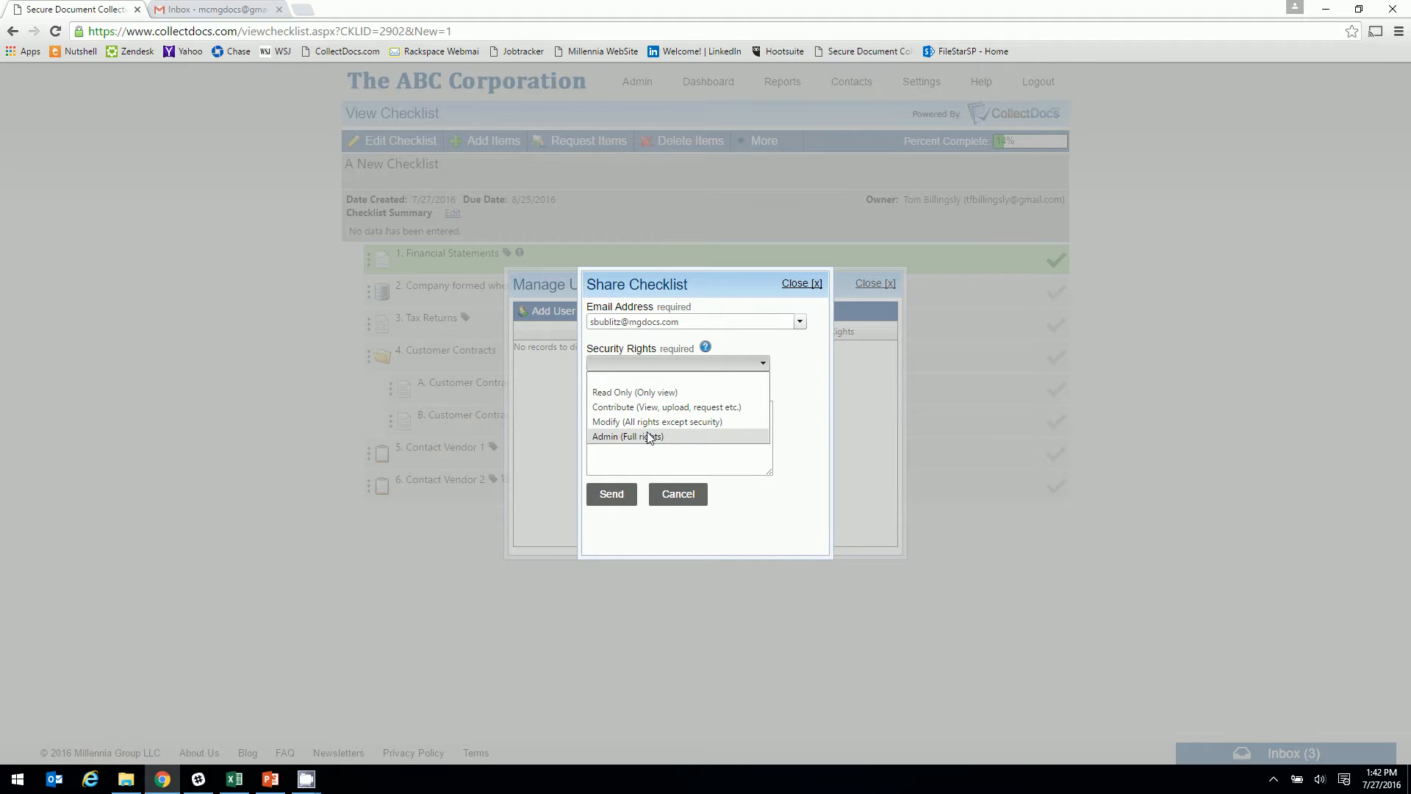
pyautogui.click(649, 407)
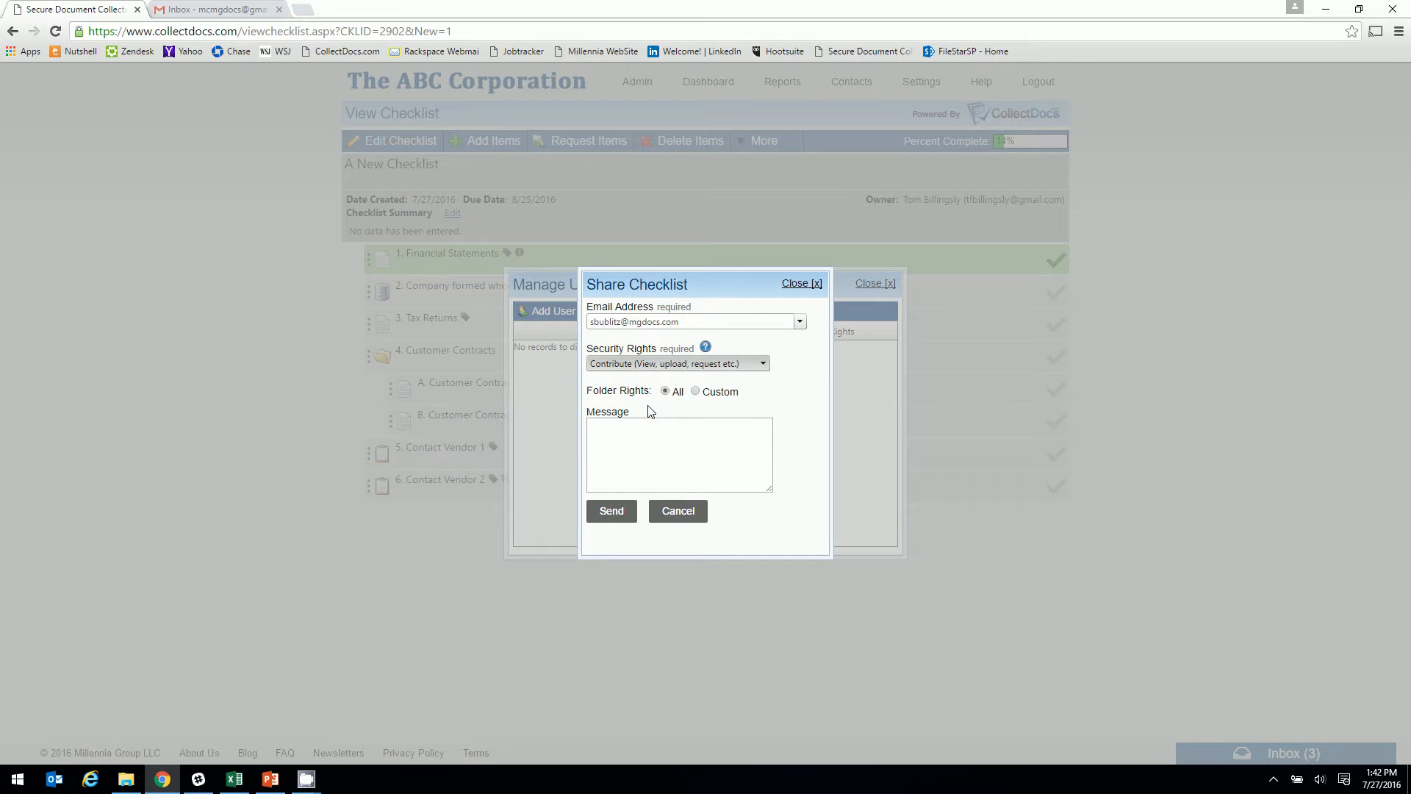
pyautogui.click(695, 391)
pyautogui.click(688, 408)
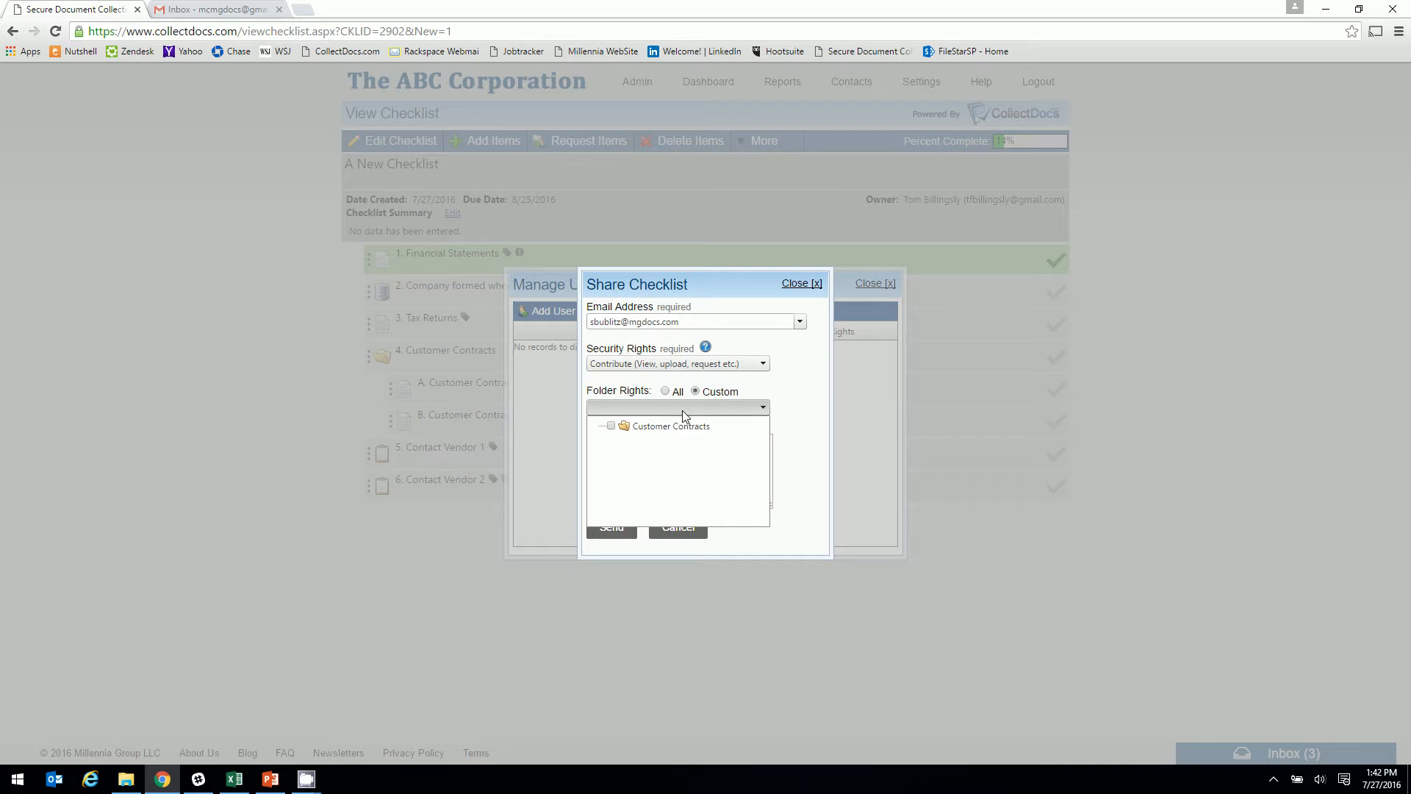
pyautogui.click(627, 430)
pyautogui.click(793, 448)
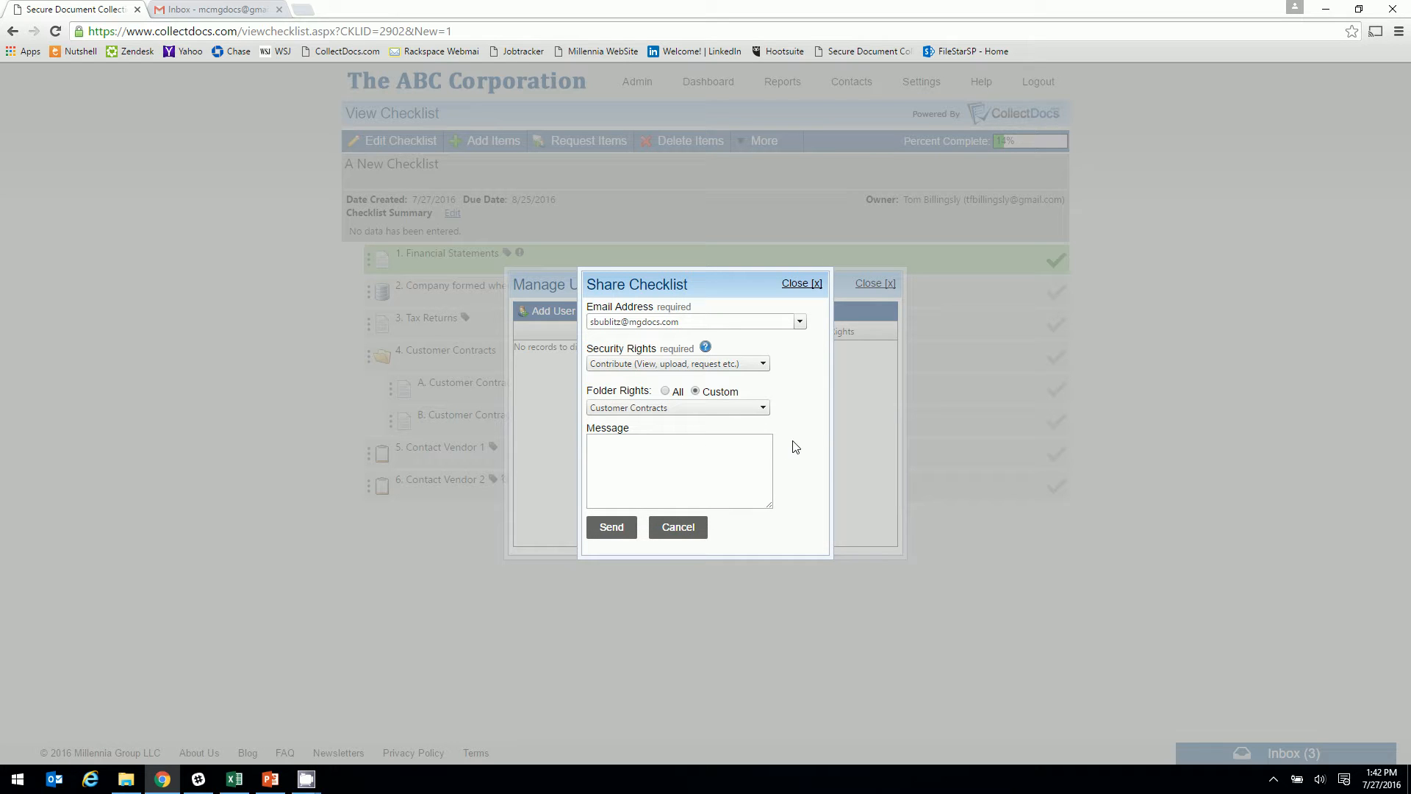
pyautogui.click(616, 524)
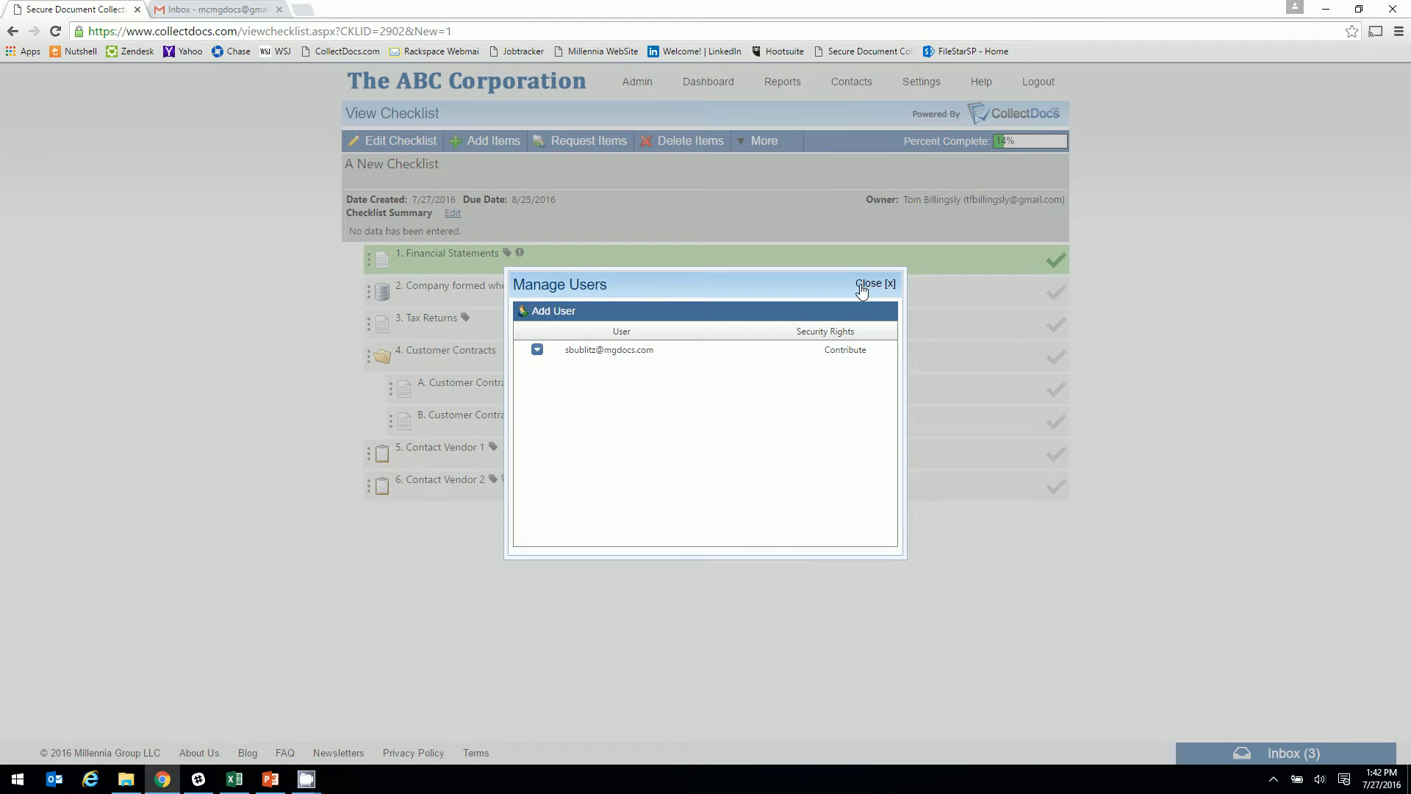
pyautogui.click(868, 287)
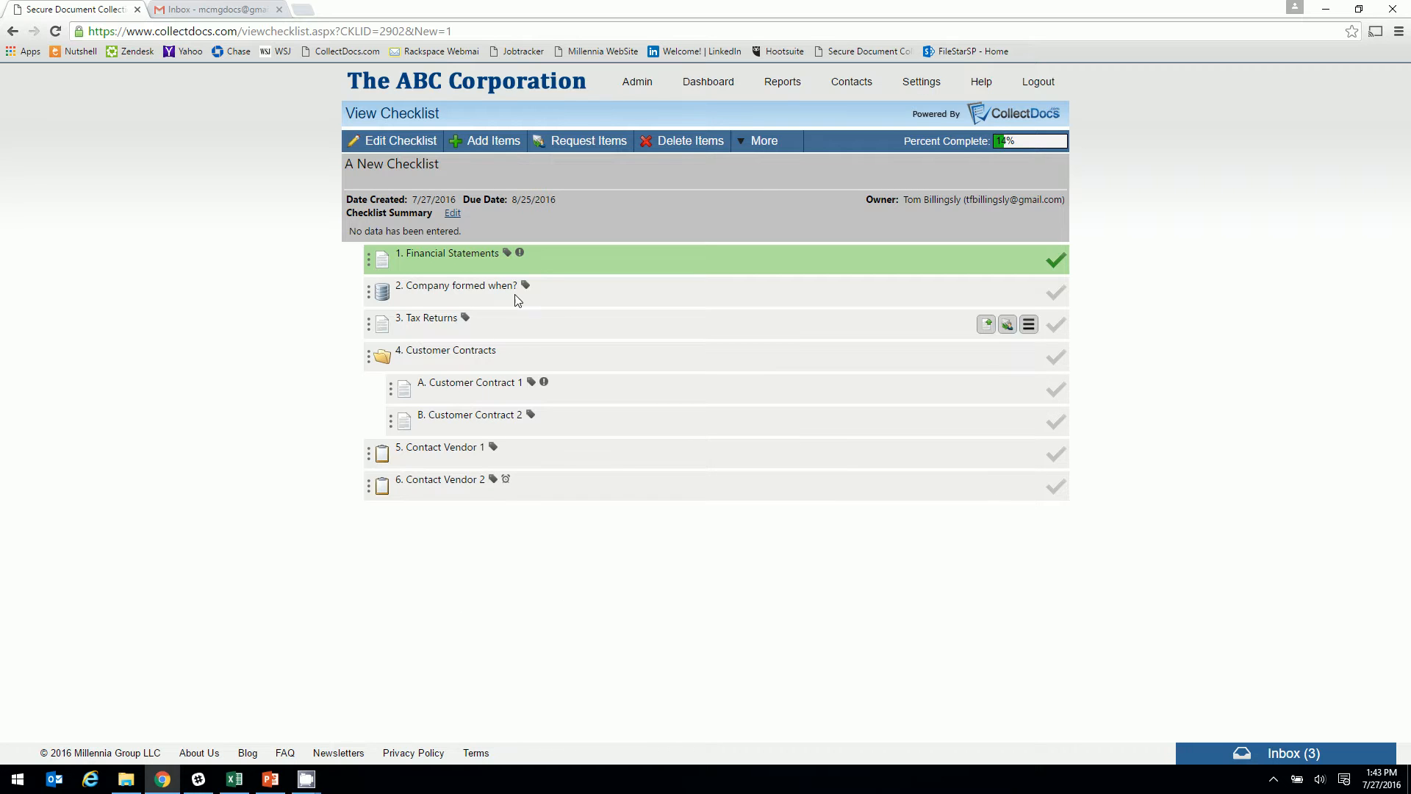
# Re-save the Financial Statements and Contact Vendor 2 item details
pyautogui.click(520, 254)
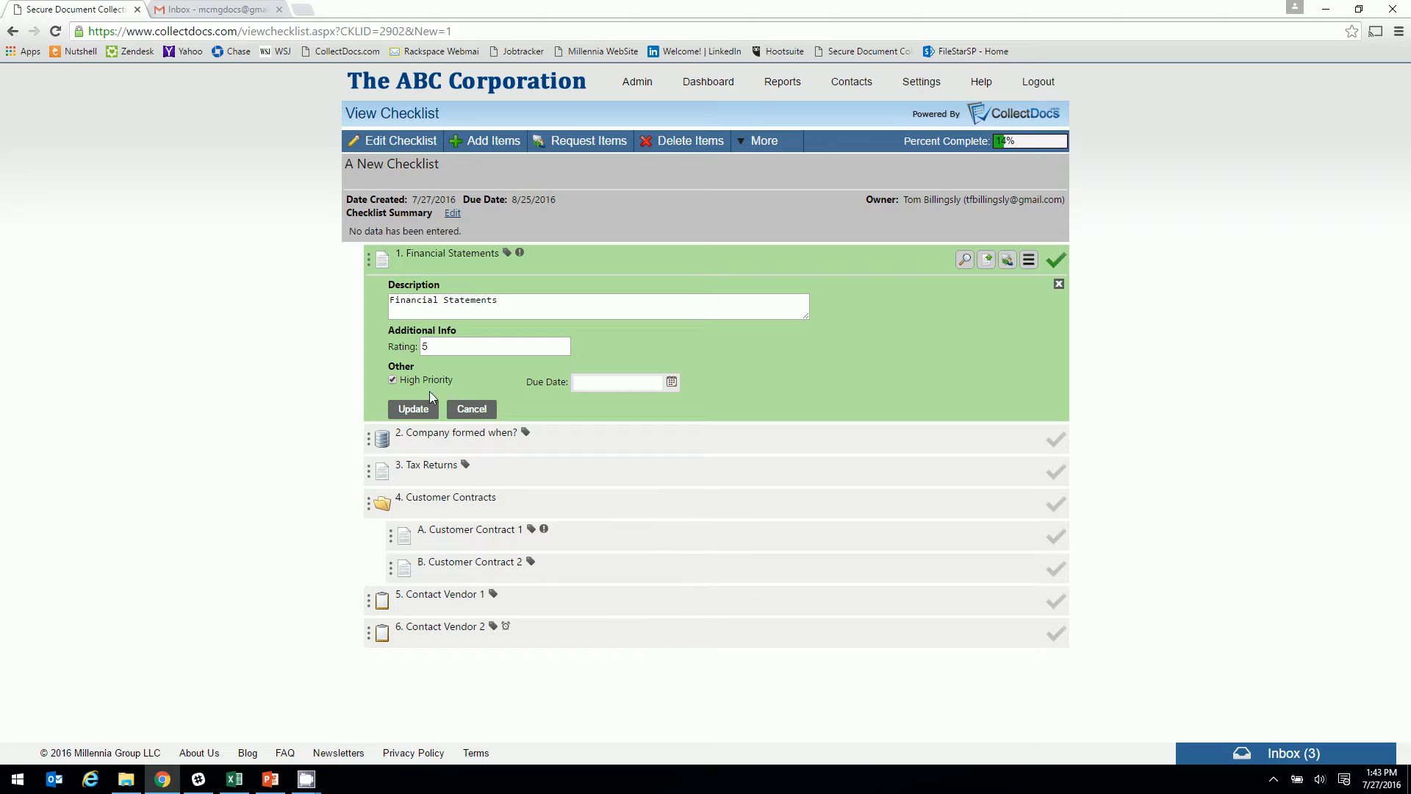
pyautogui.click(413, 409)
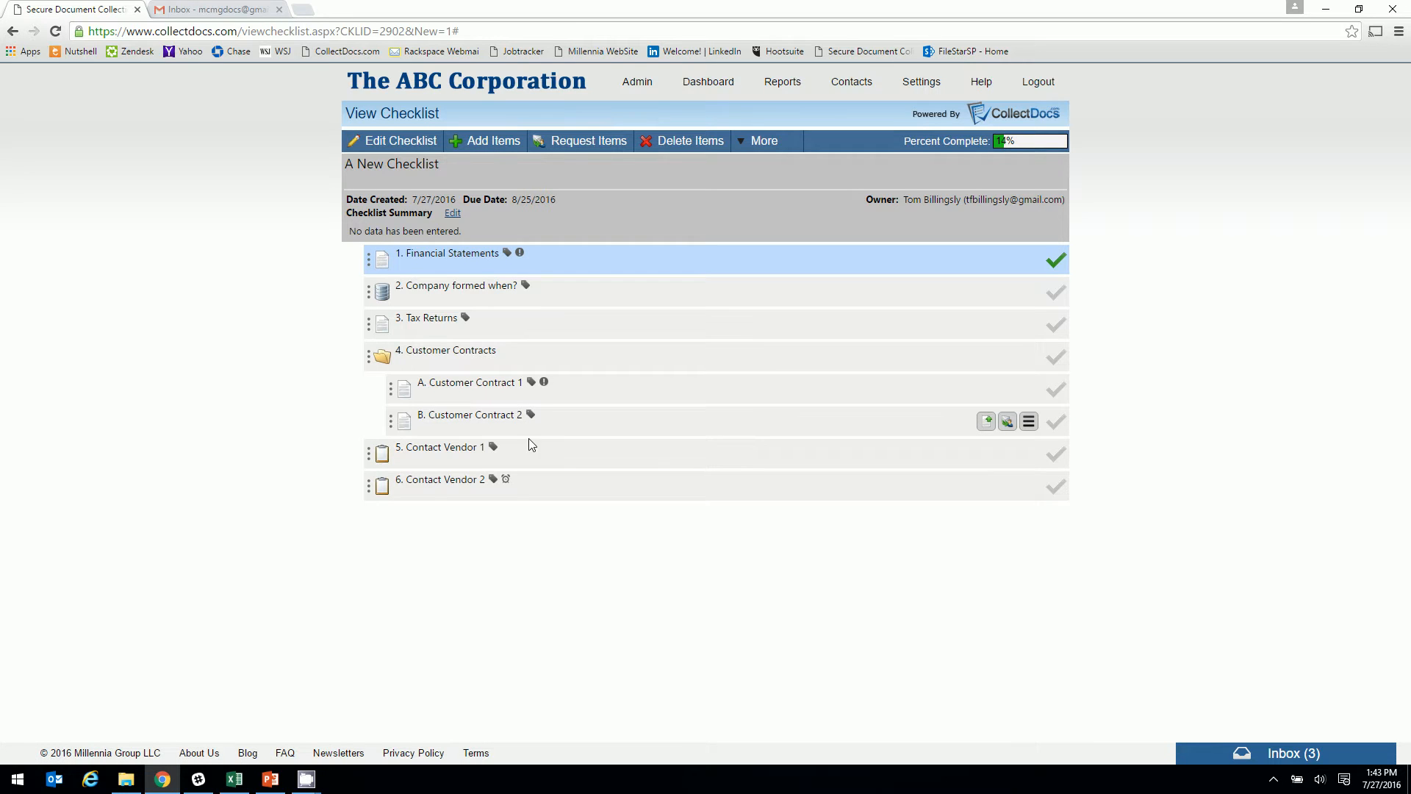
pyautogui.click(506, 485)
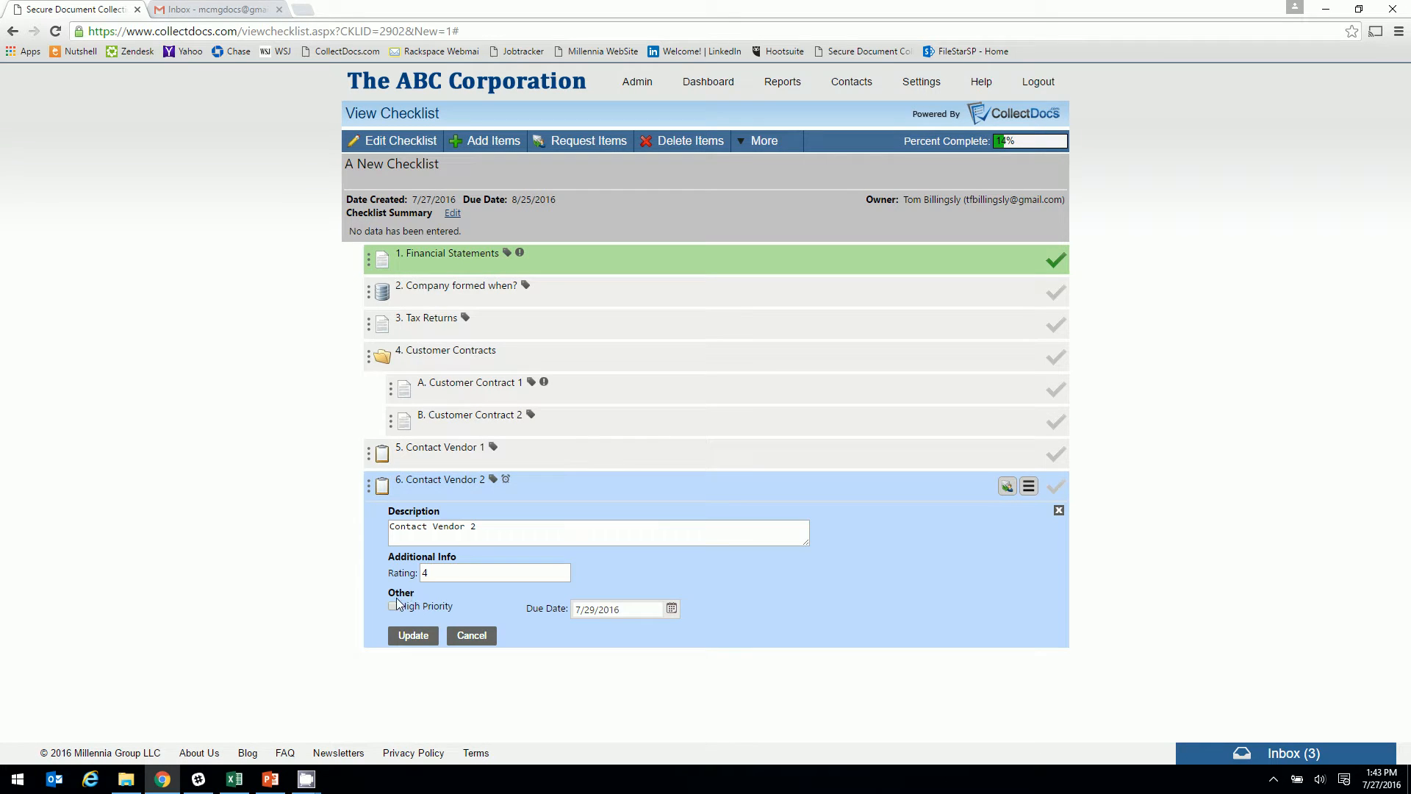
pyautogui.click(408, 636)
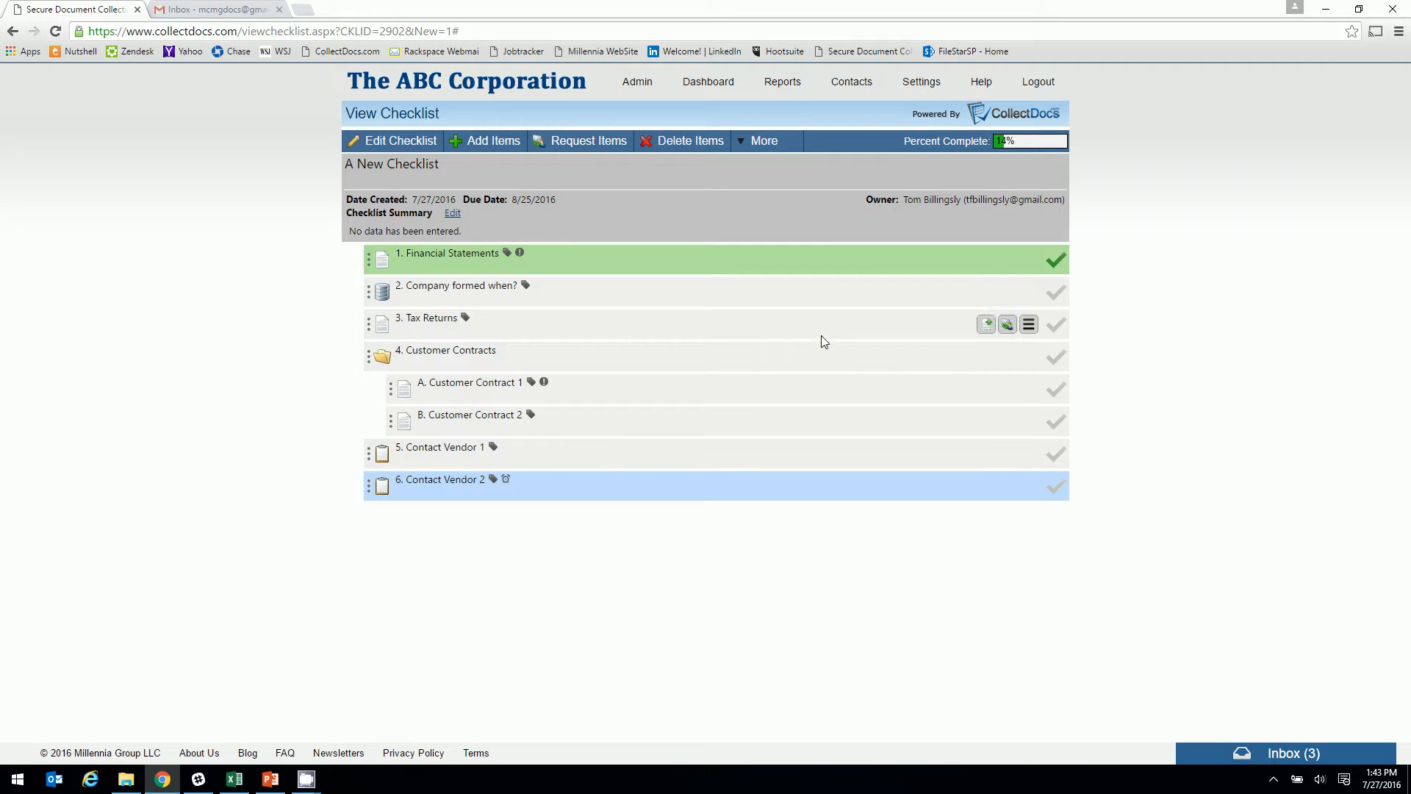
pyautogui.click(1028, 324)
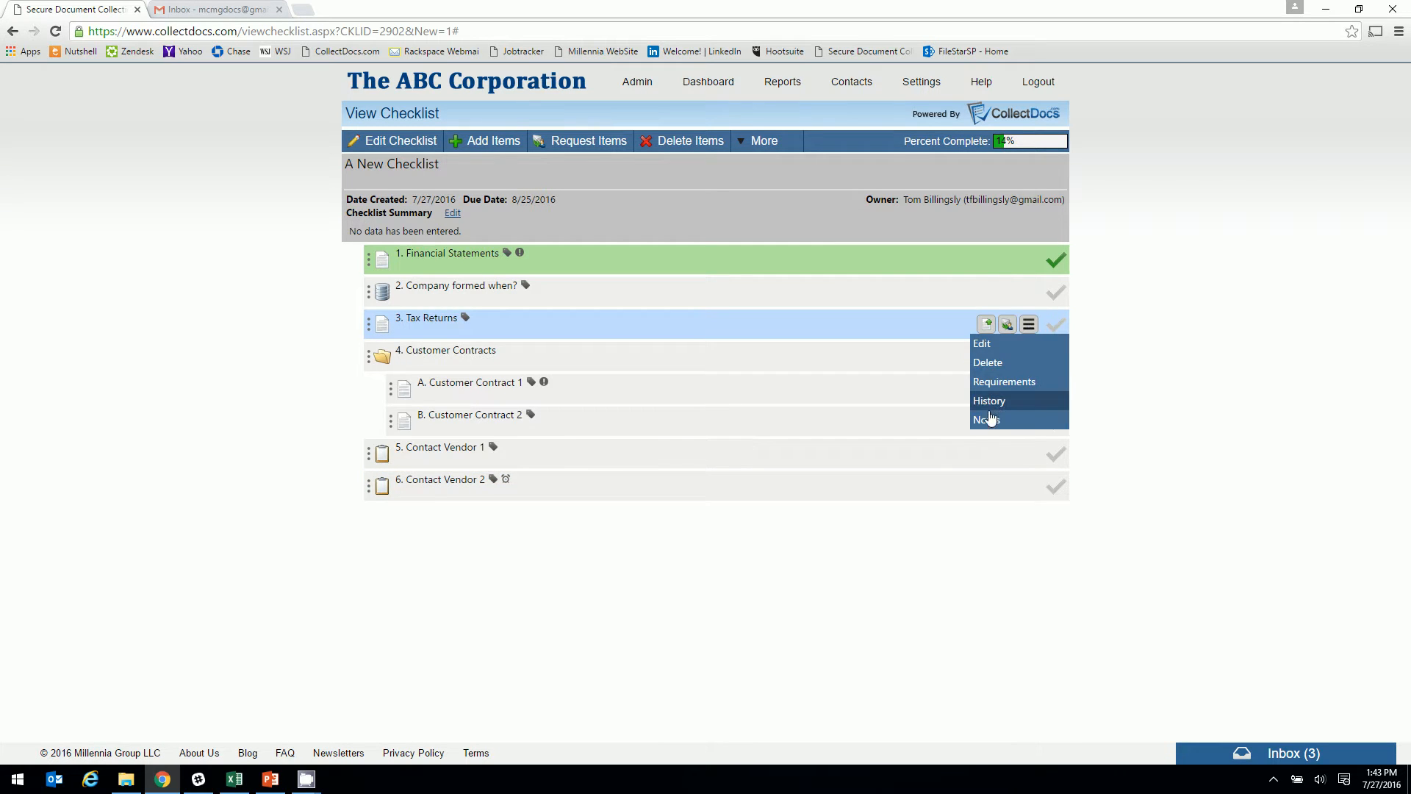
# Add the note 'please review extension' to the Tax Returns item
pyautogui.click(985, 422)
pyautogui.click(551, 364)
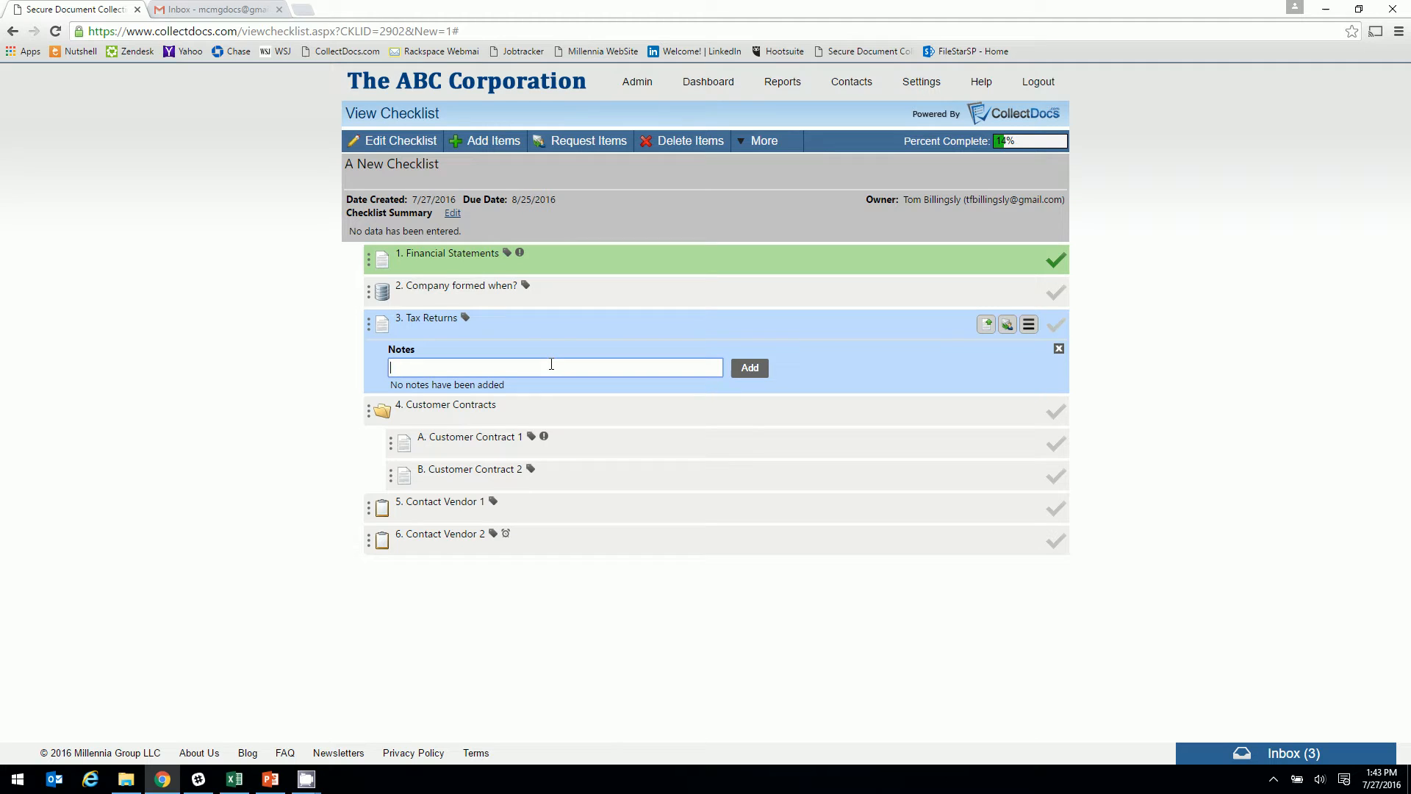
pyautogui.write('plear')
pyautogui.write('e review extension')
pyautogui.click(750, 367)
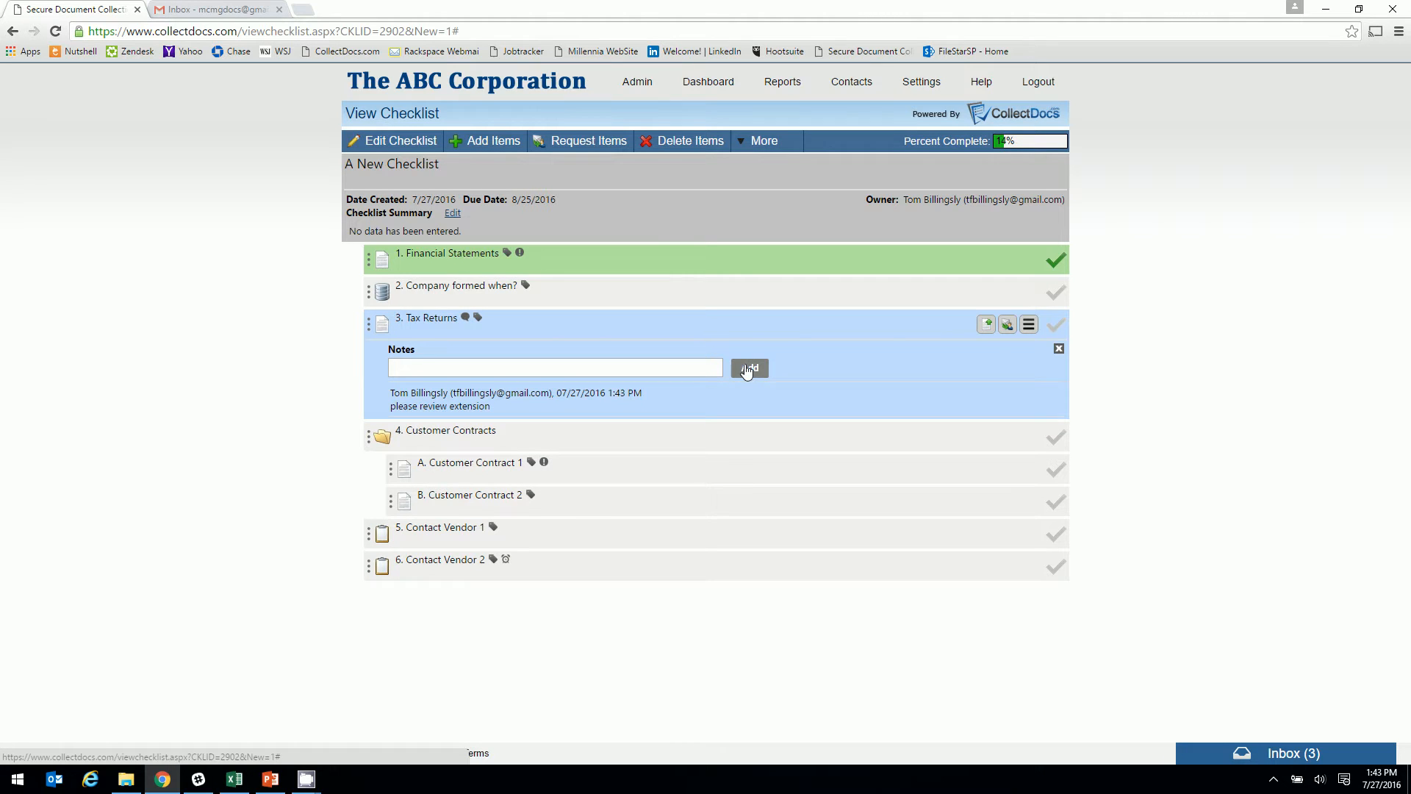
pyautogui.click(1058, 348)
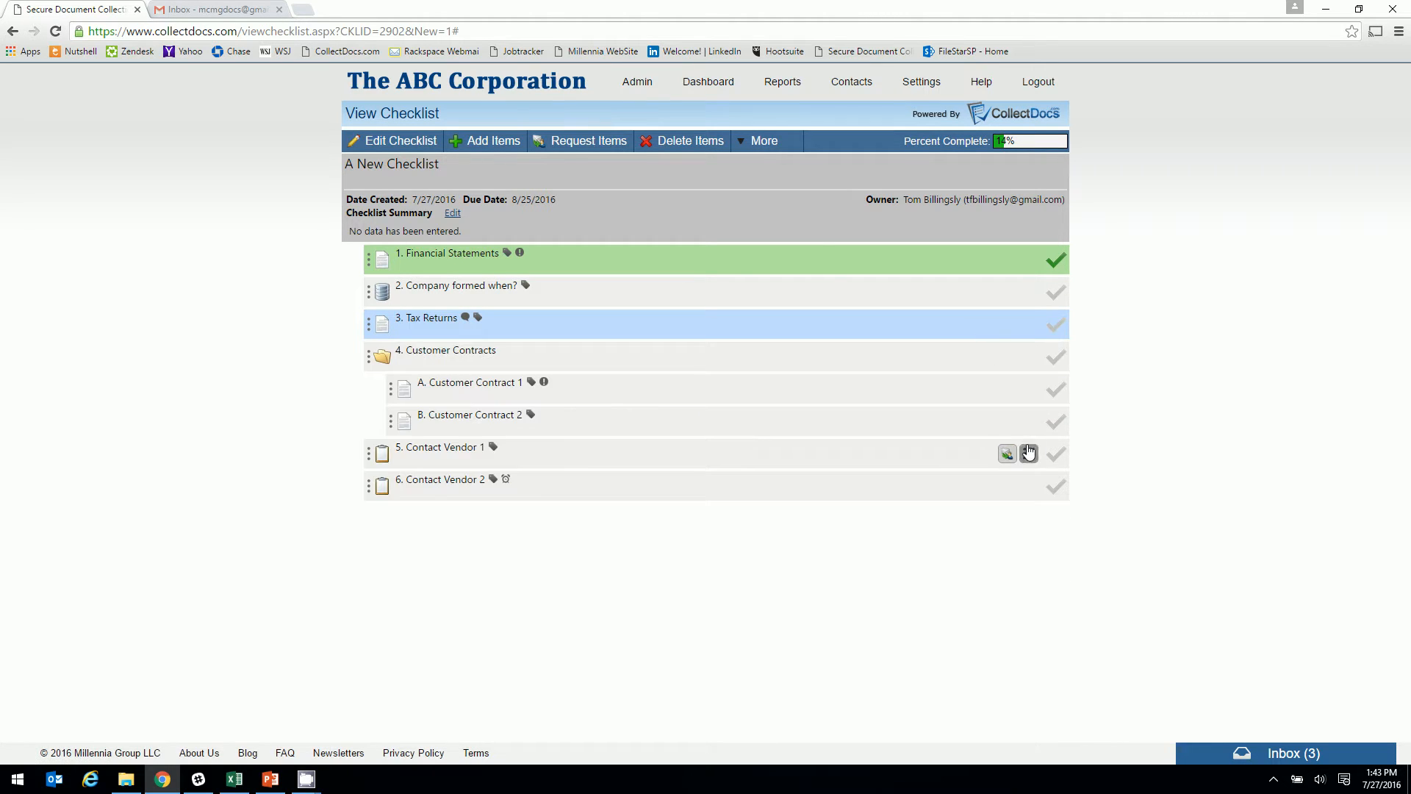
# Add a requirement that Customer Contract 2 must be reviewed by a named reviewer
pyautogui.click(1029, 421)
pyautogui.click(1008, 476)
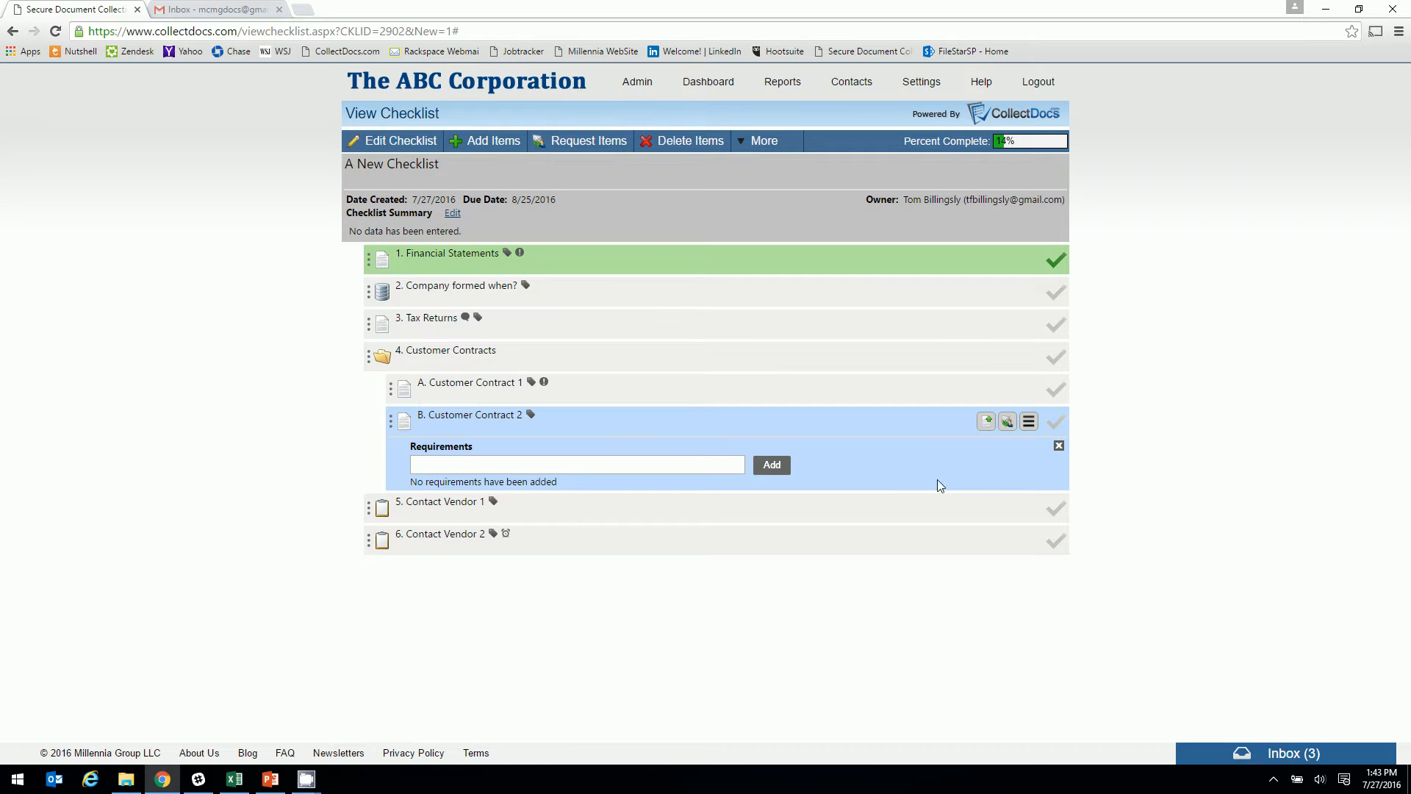
pyautogui.click(566, 464)
pyautogui.write('mus')
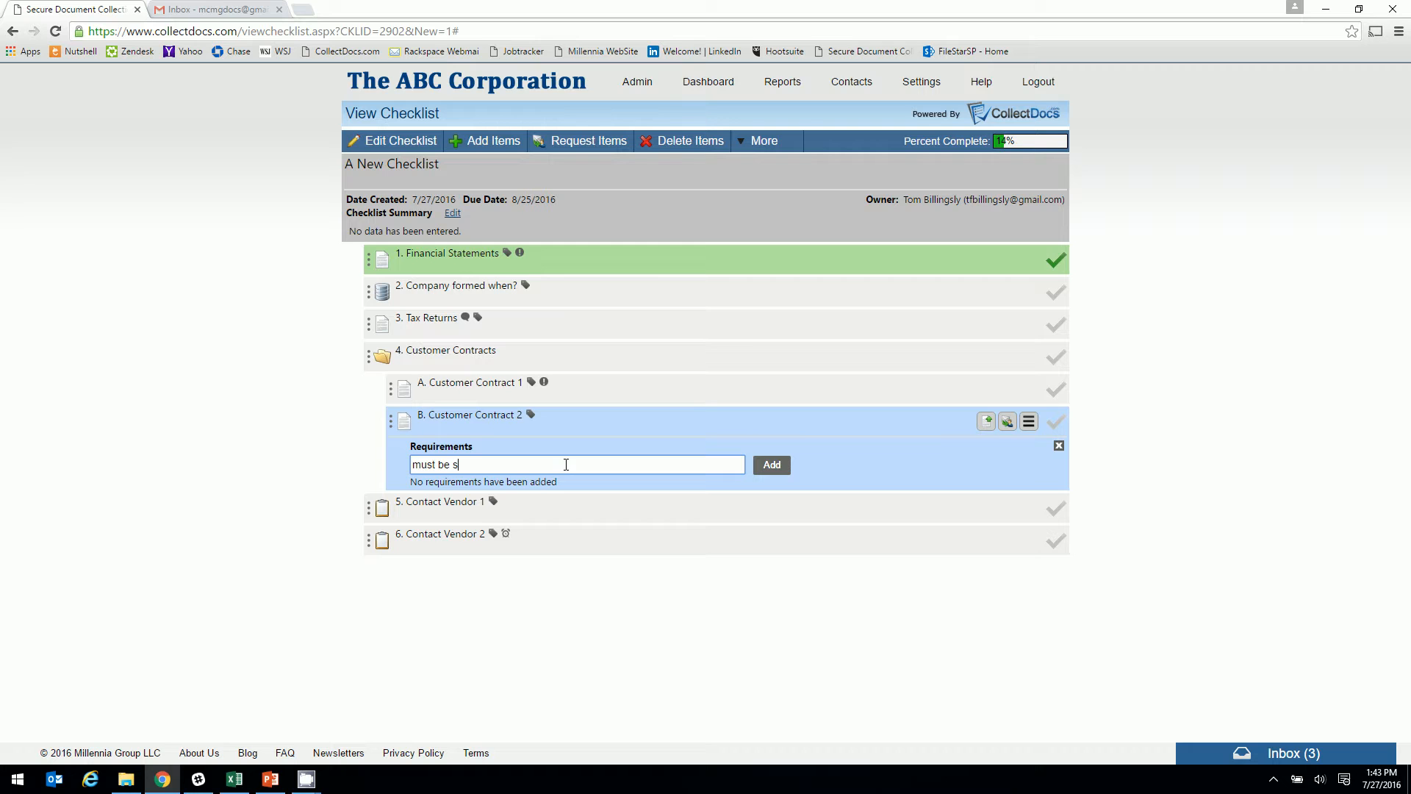
pyautogui.write('t be reviewed by Joe')
pyautogui.click(771, 464)
pyautogui.click(1058, 447)
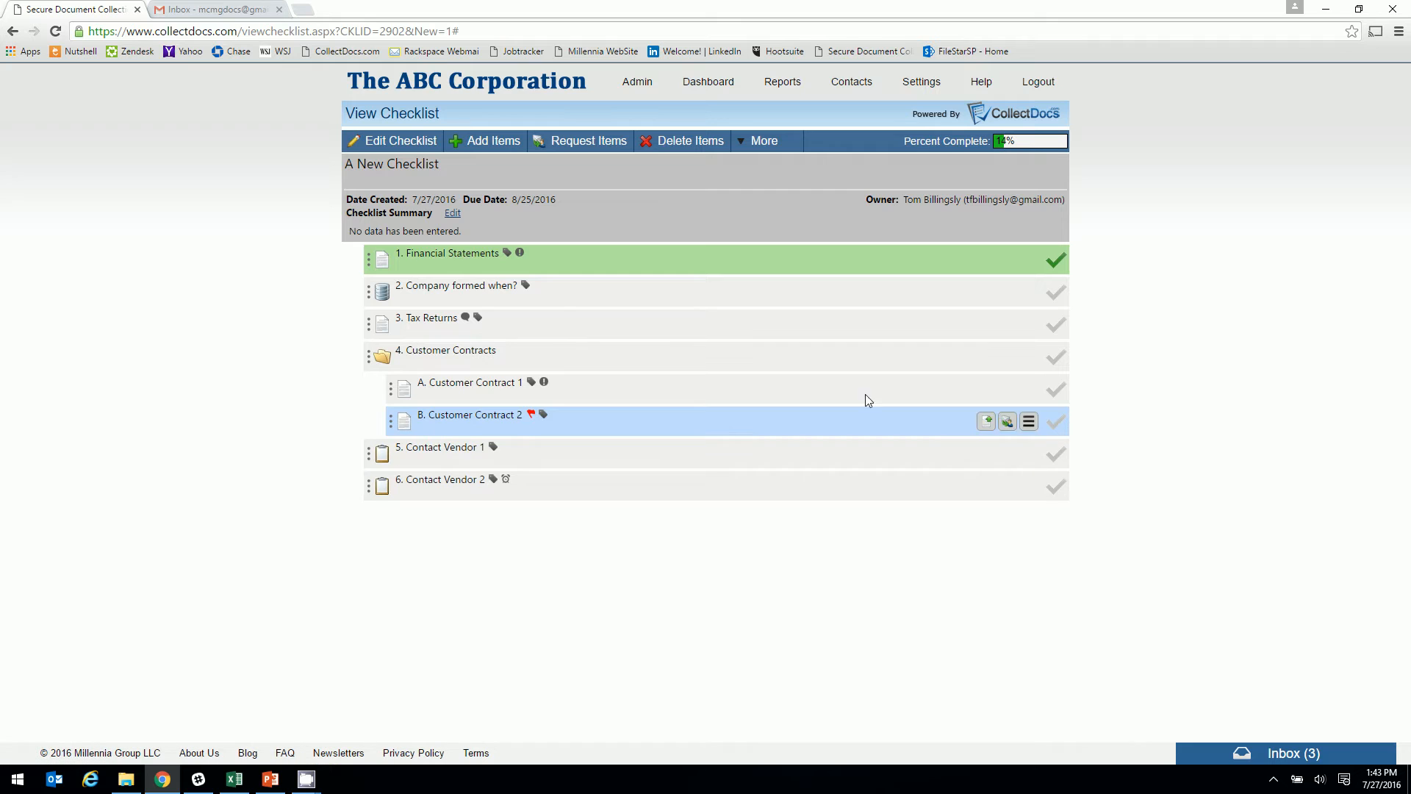
# Reopen the Tax Returns note and Customer Contract 2 requirement to confirm both were saved
pyautogui.click(466, 318)
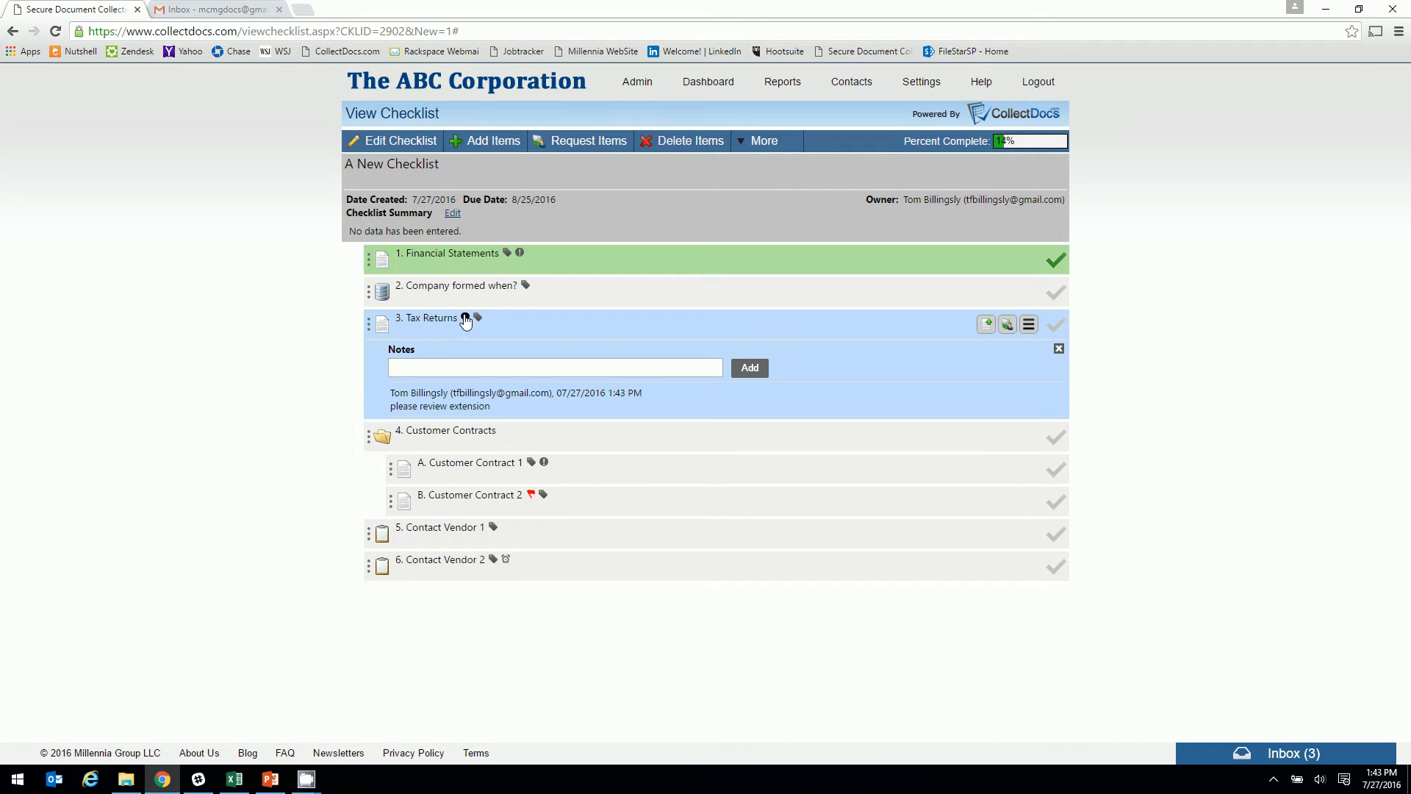
pyautogui.click(1060, 349)
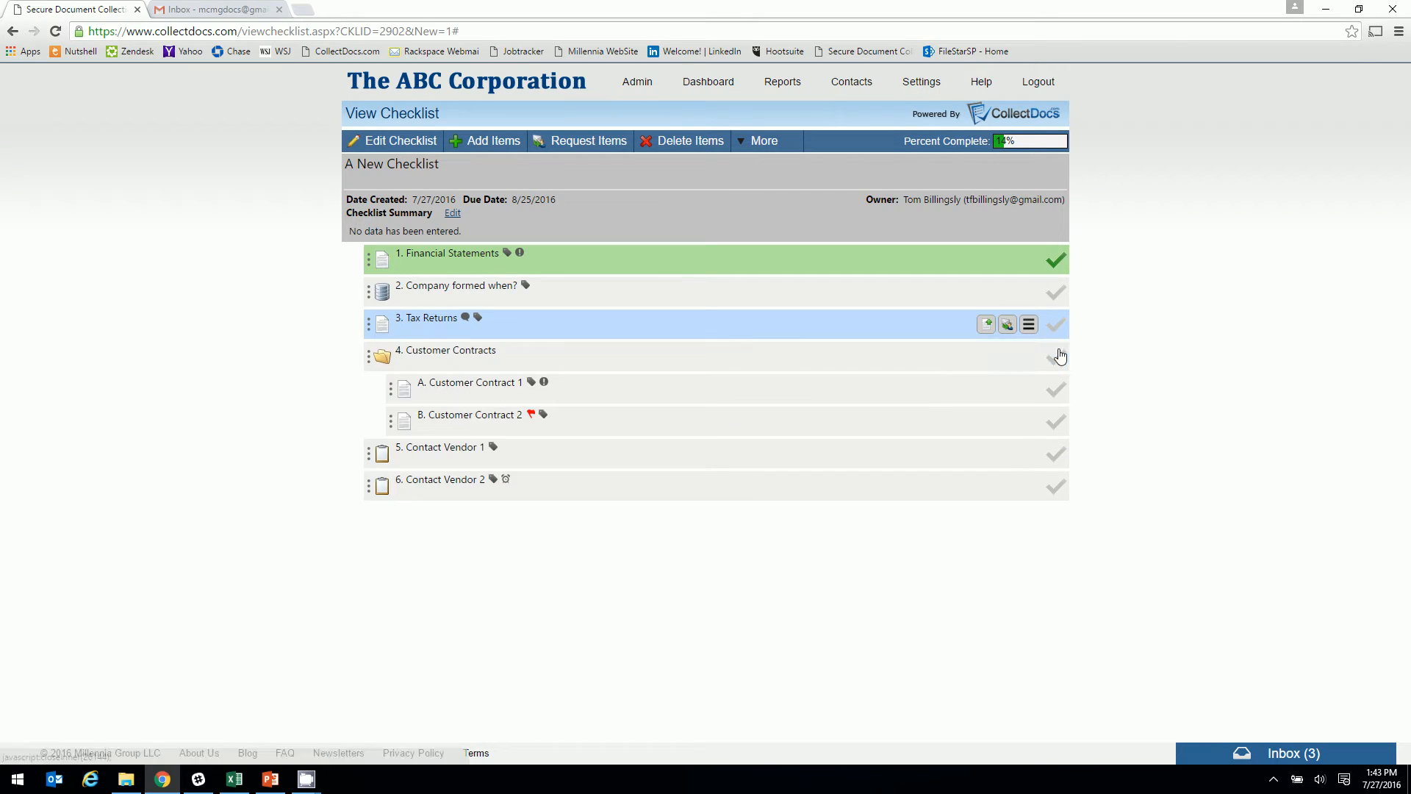
pyautogui.click(531, 415)
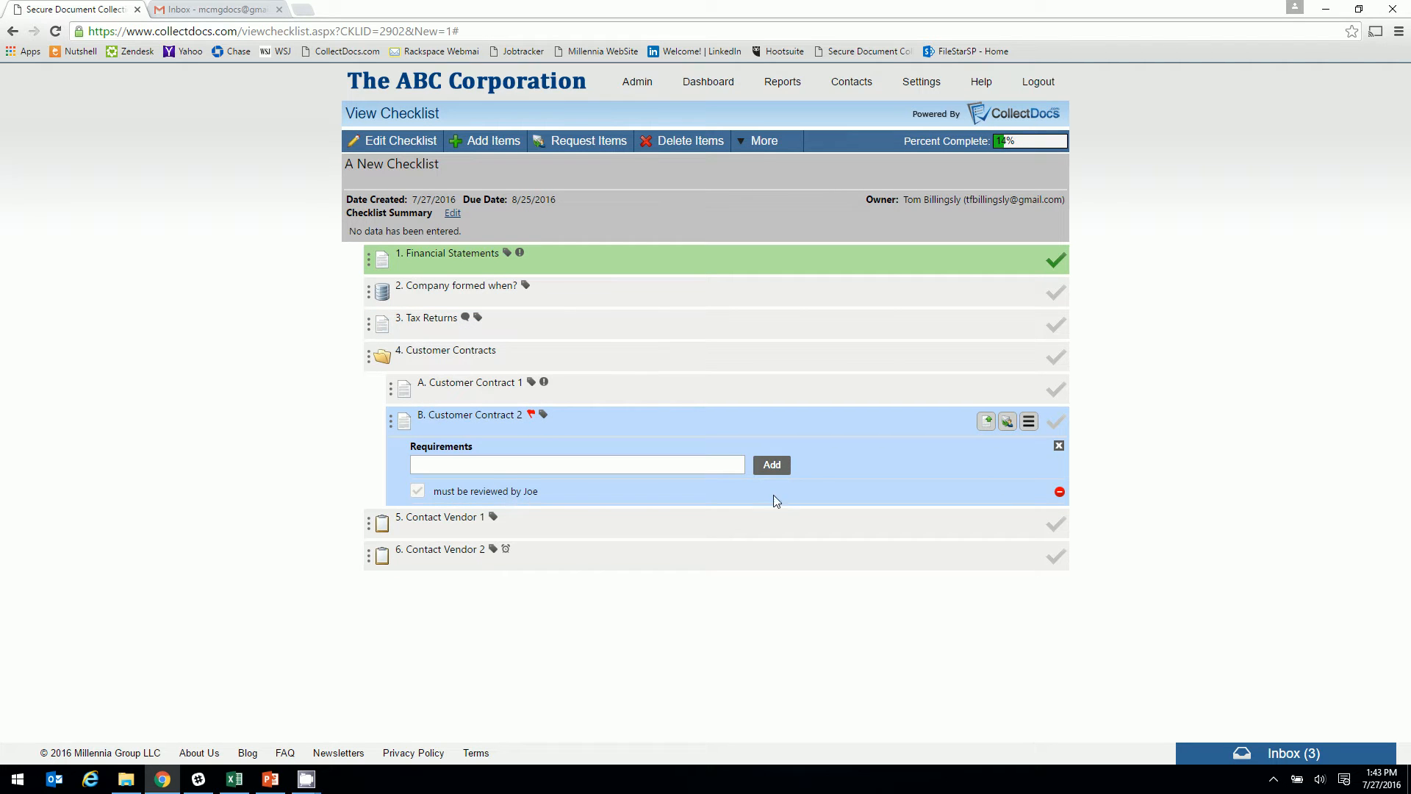
pyautogui.click(1059, 447)
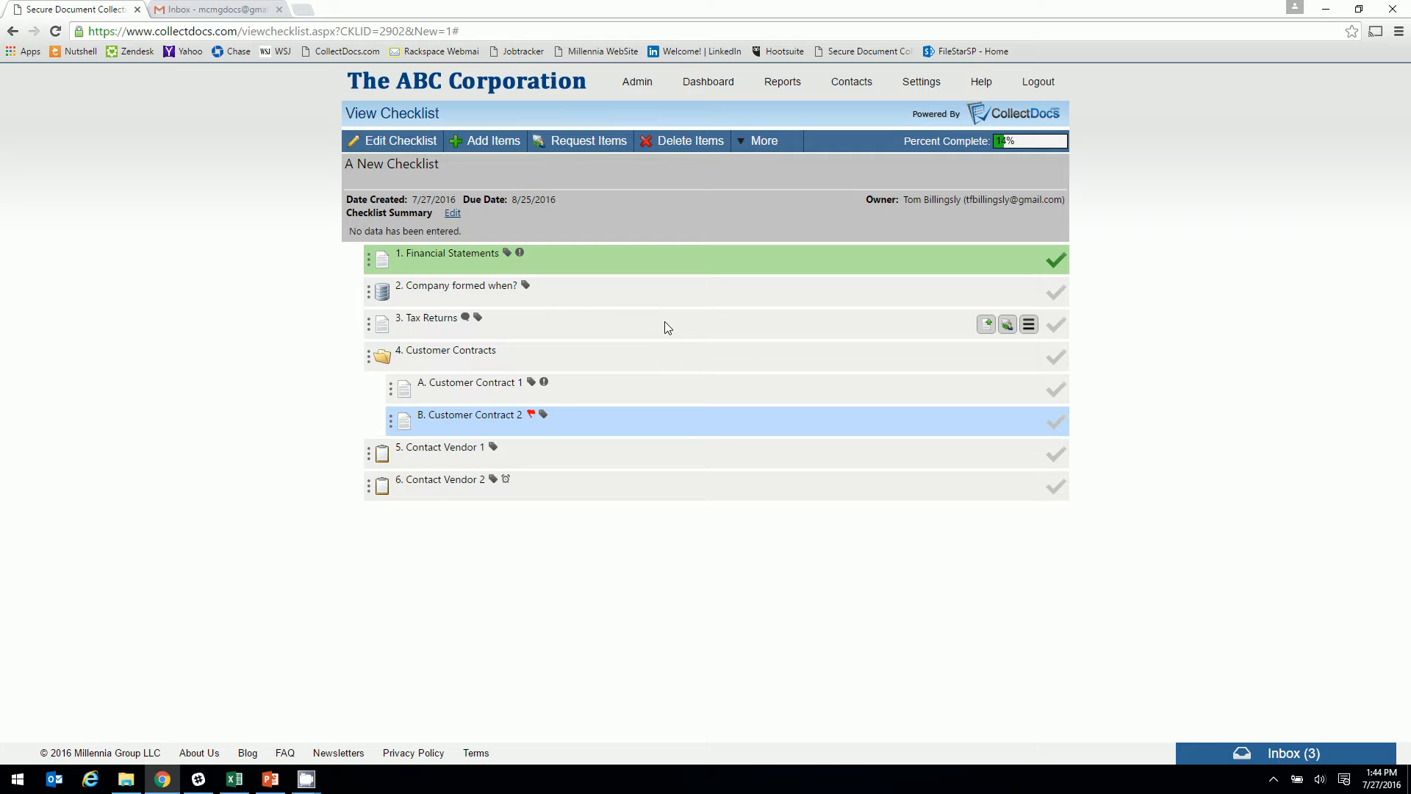
# Drop the single Tax Returns request and start one multi-item request for Tax Returns and Contact Vendor 1
pyautogui.click(1008, 325)
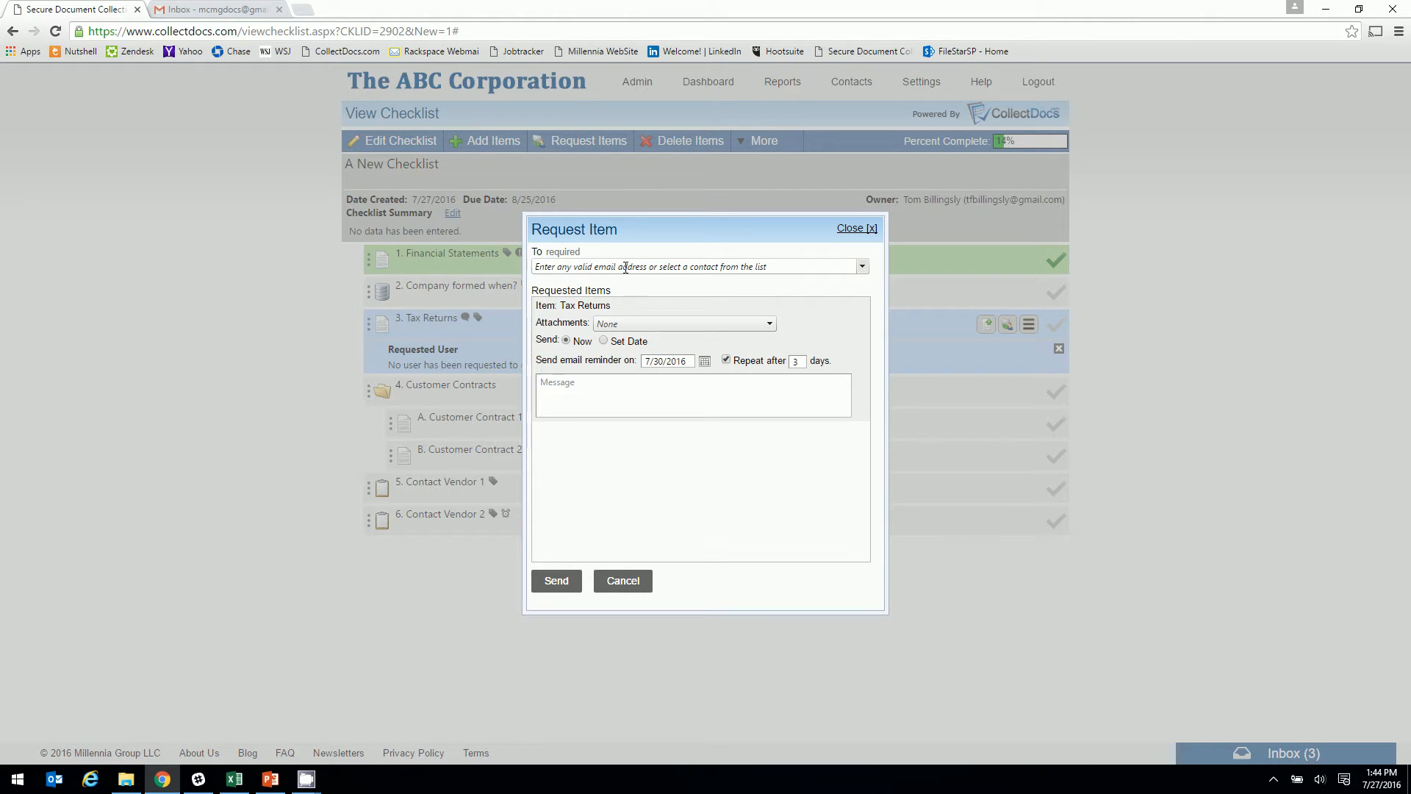
pyautogui.click(623, 580)
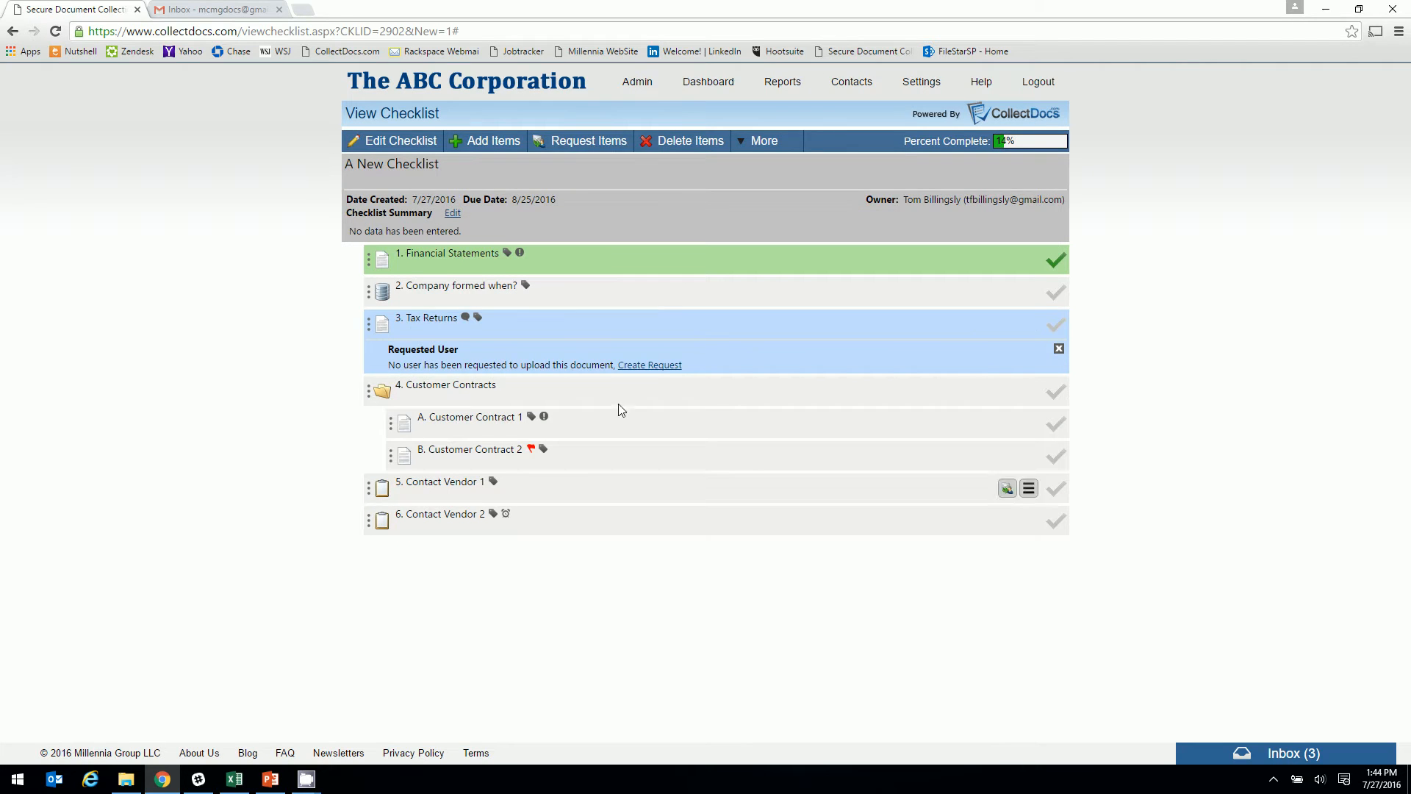
pyautogui.click(576, 139)
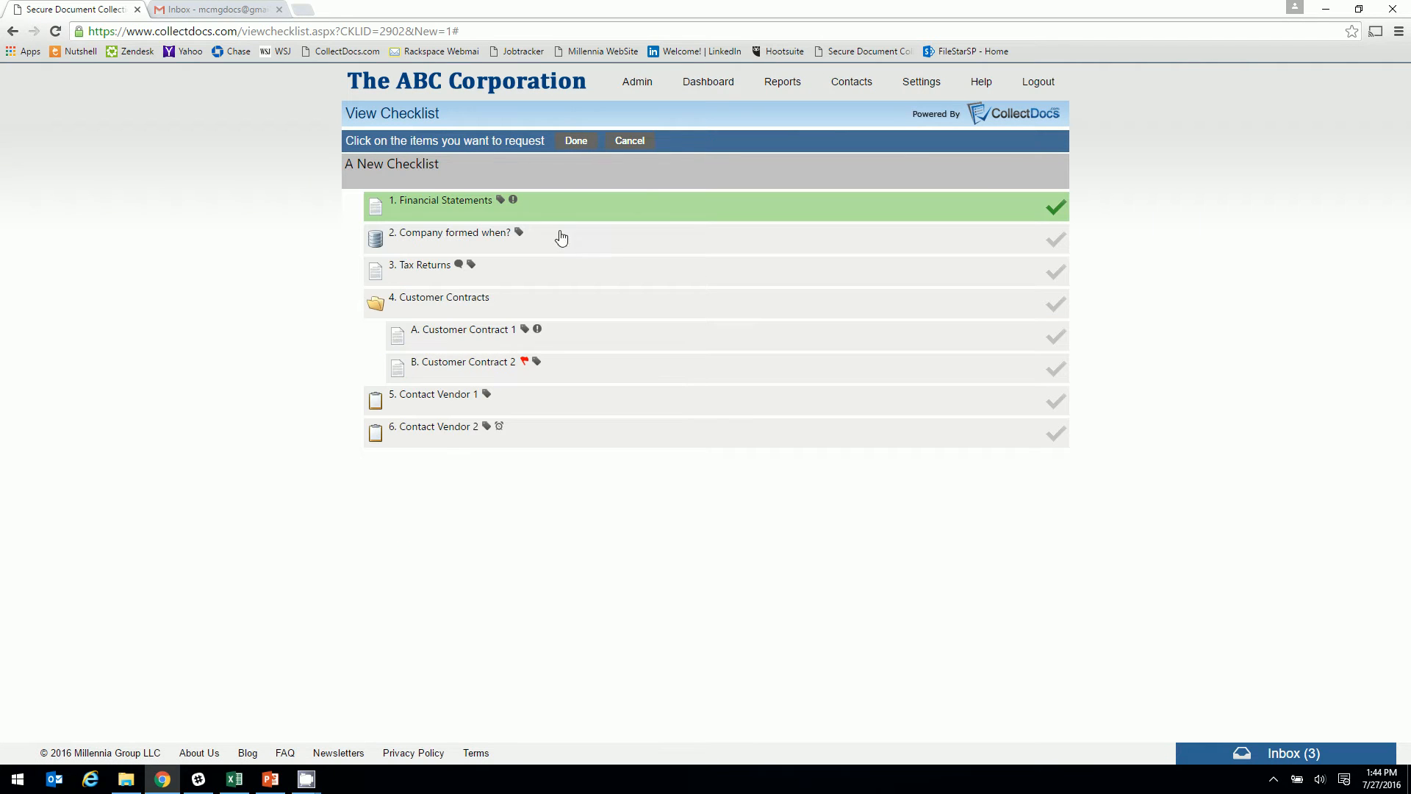
pyautogui.click(576, 273)
pyautogui.click(592, 403)
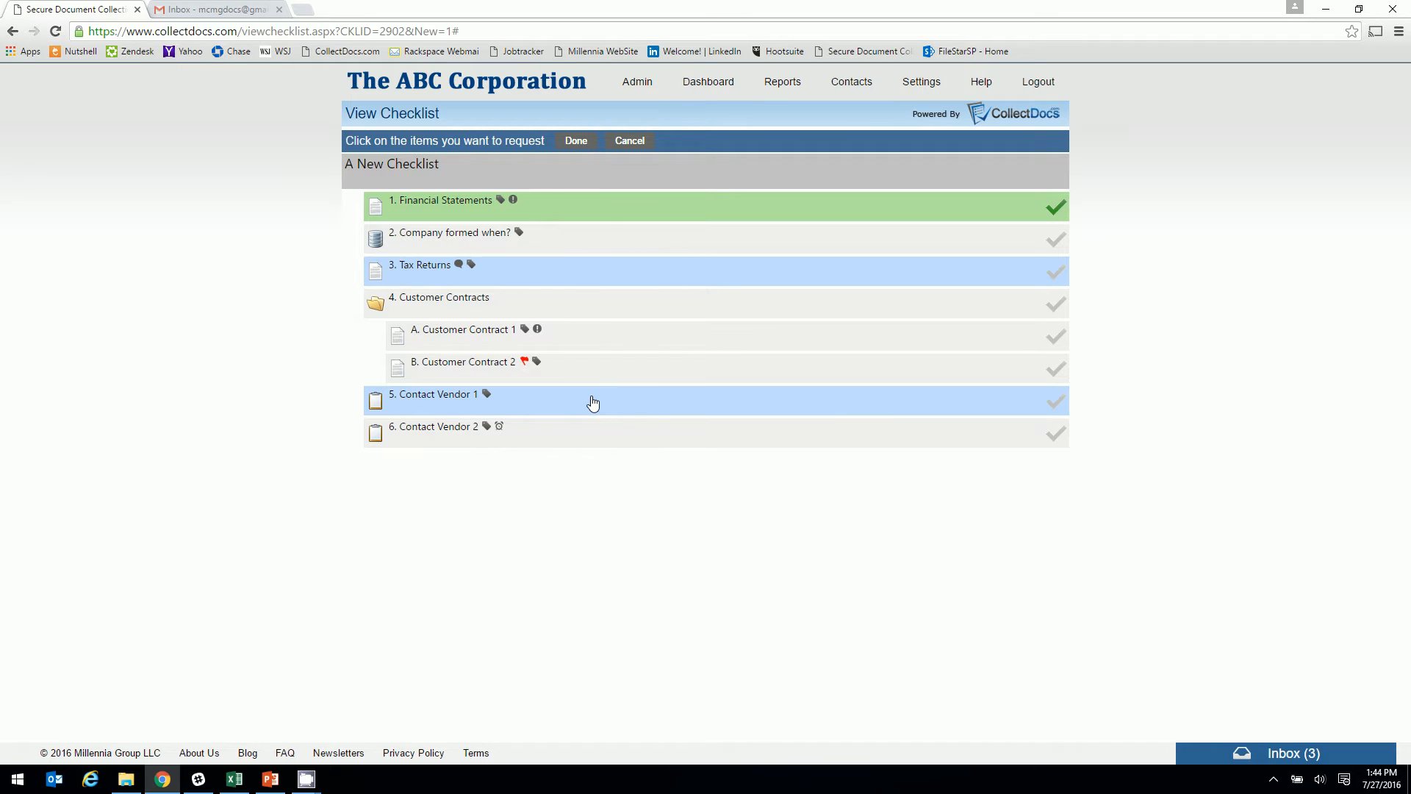
pyautogui.click(573, 144)
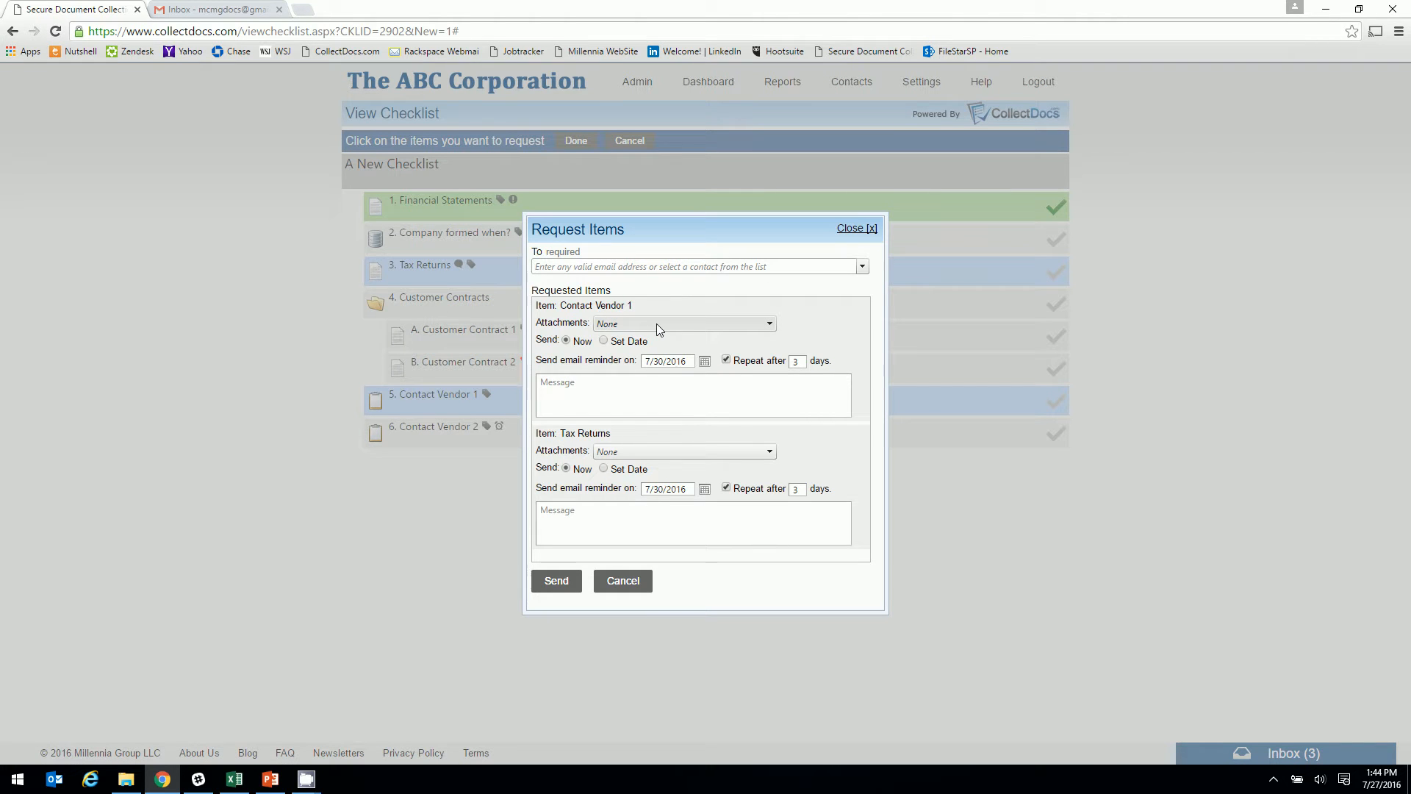
# Address the request to the contact and attach Insurance Requirements.pdf to Contact Vendor 1
pyautogui.click(650, 271)
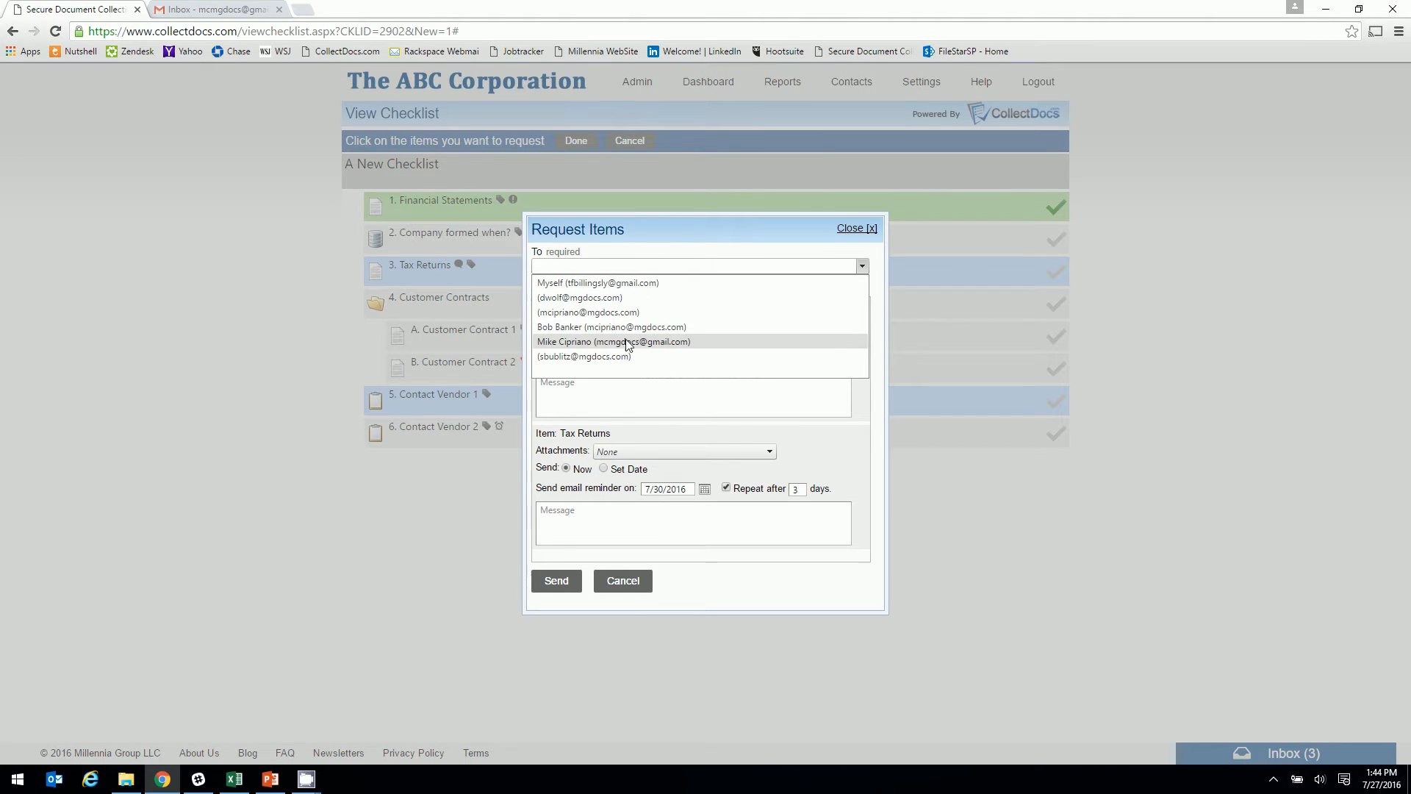
pyautogui.click(624, 341)
pyautogui.click(641, 324)
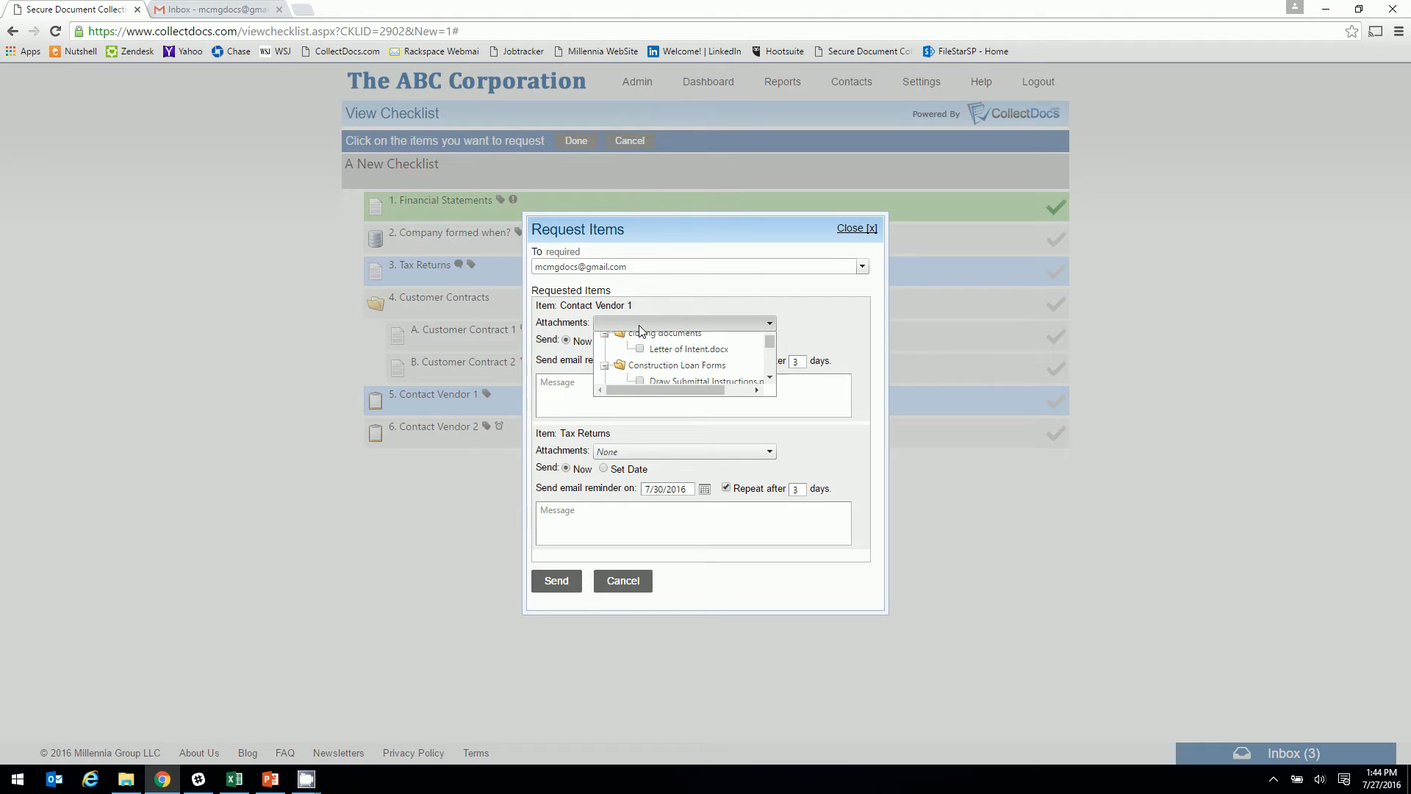
pyautogui.moveTo(768, 349); pyautogui.dragTo(768, 355)
pyautogui.click(640, 341)
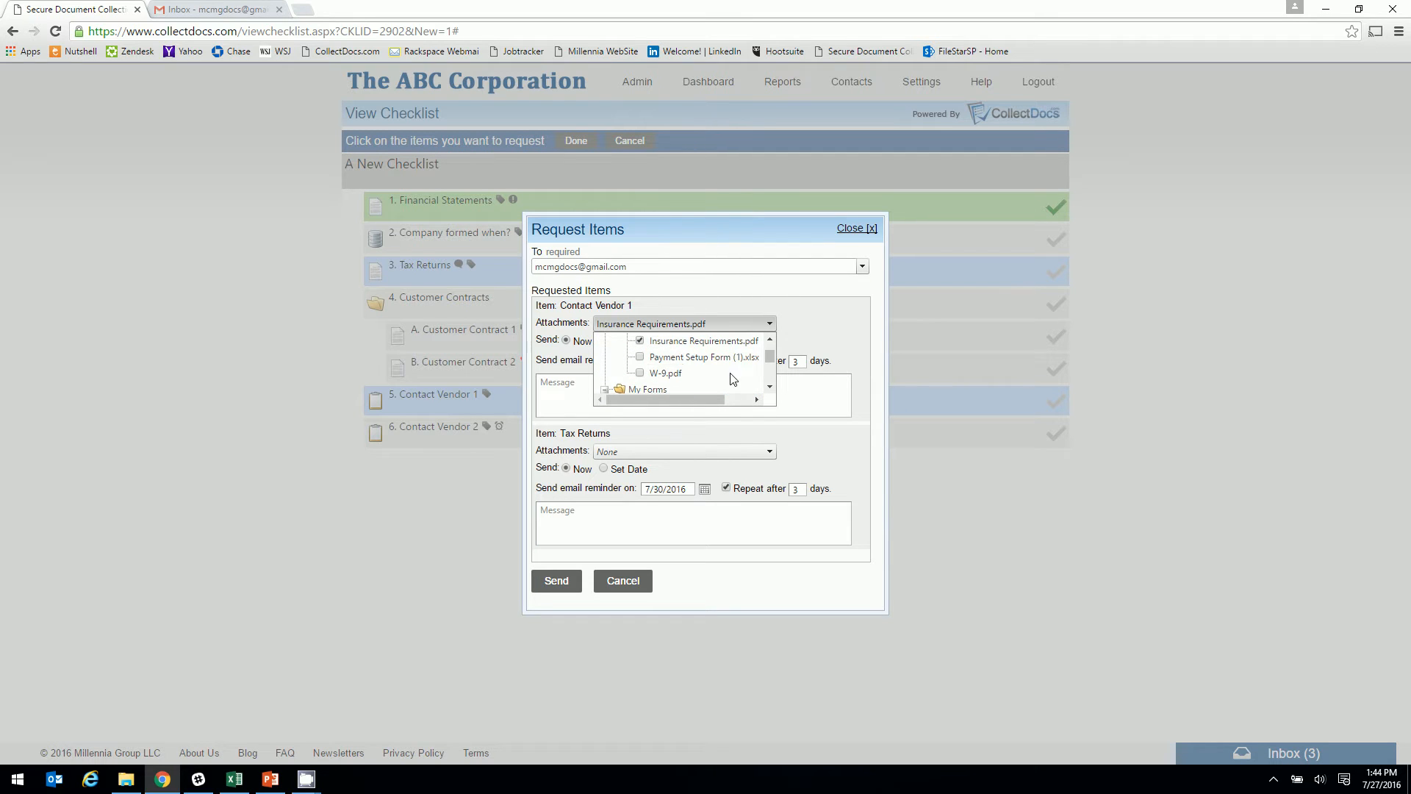
pyautogui.click(792, 390)
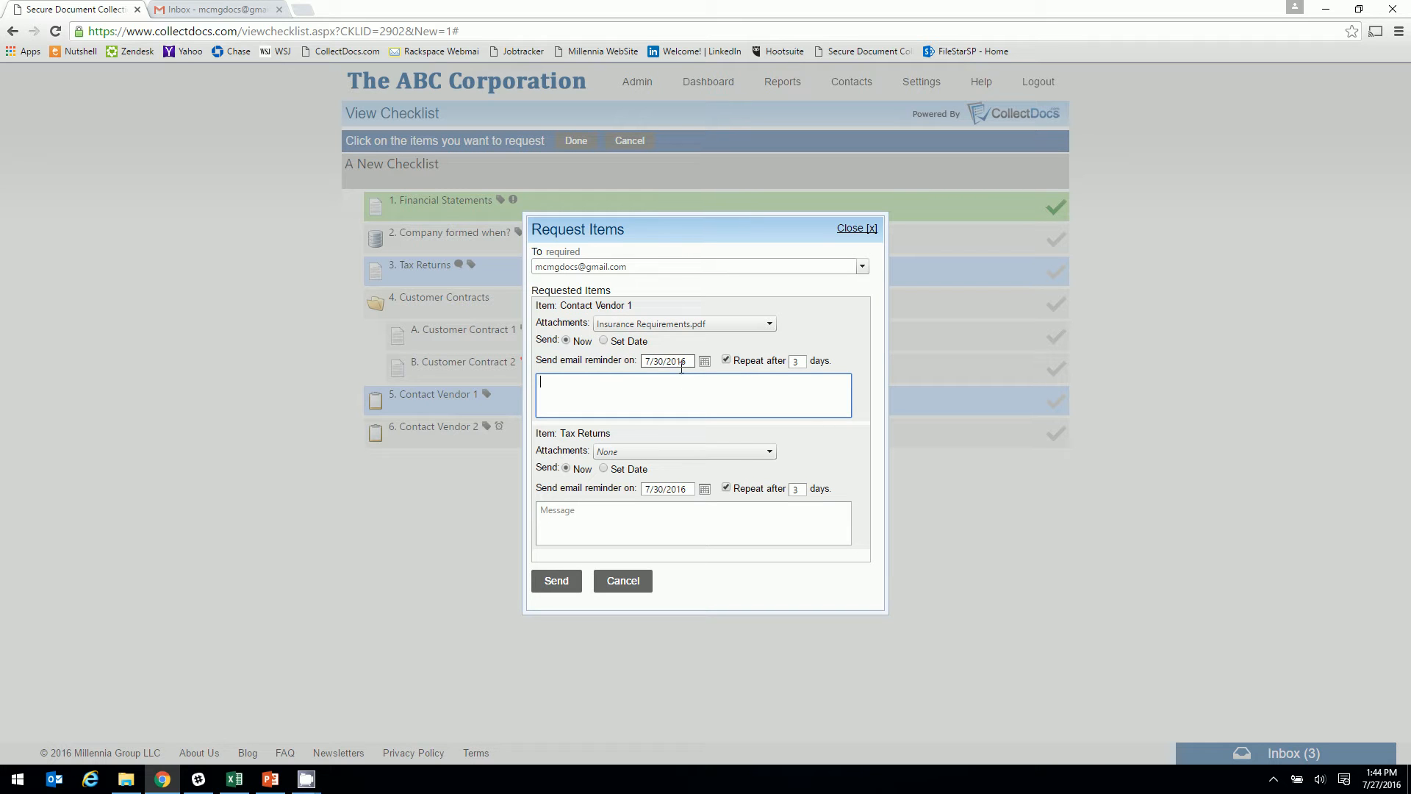
# Set reminders to repeat every 7 days and send the request
pyautogui.doubleClick(794, 362)
pyautogui.write('7')
pyautogui.click(709, 391)
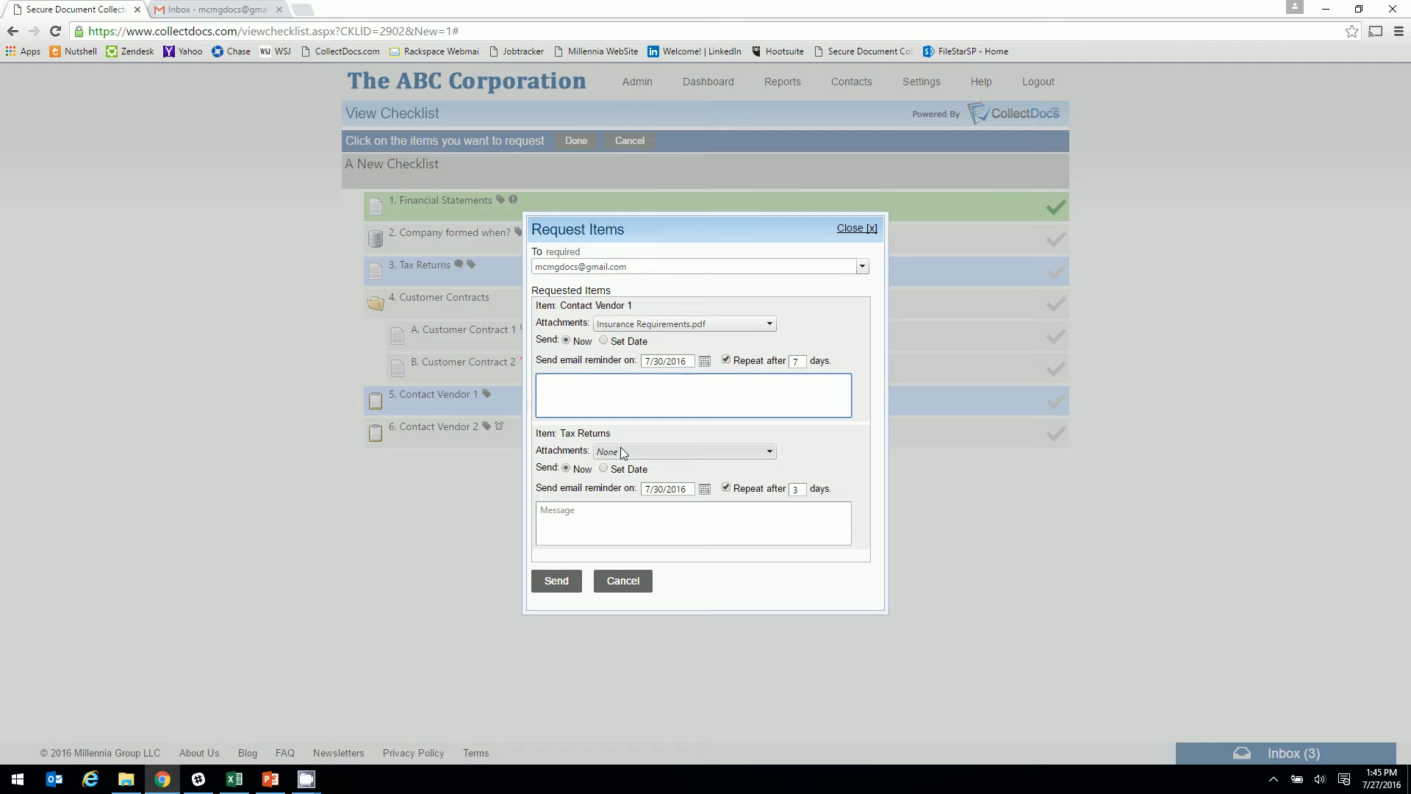
pyautogui.click(555, 580)
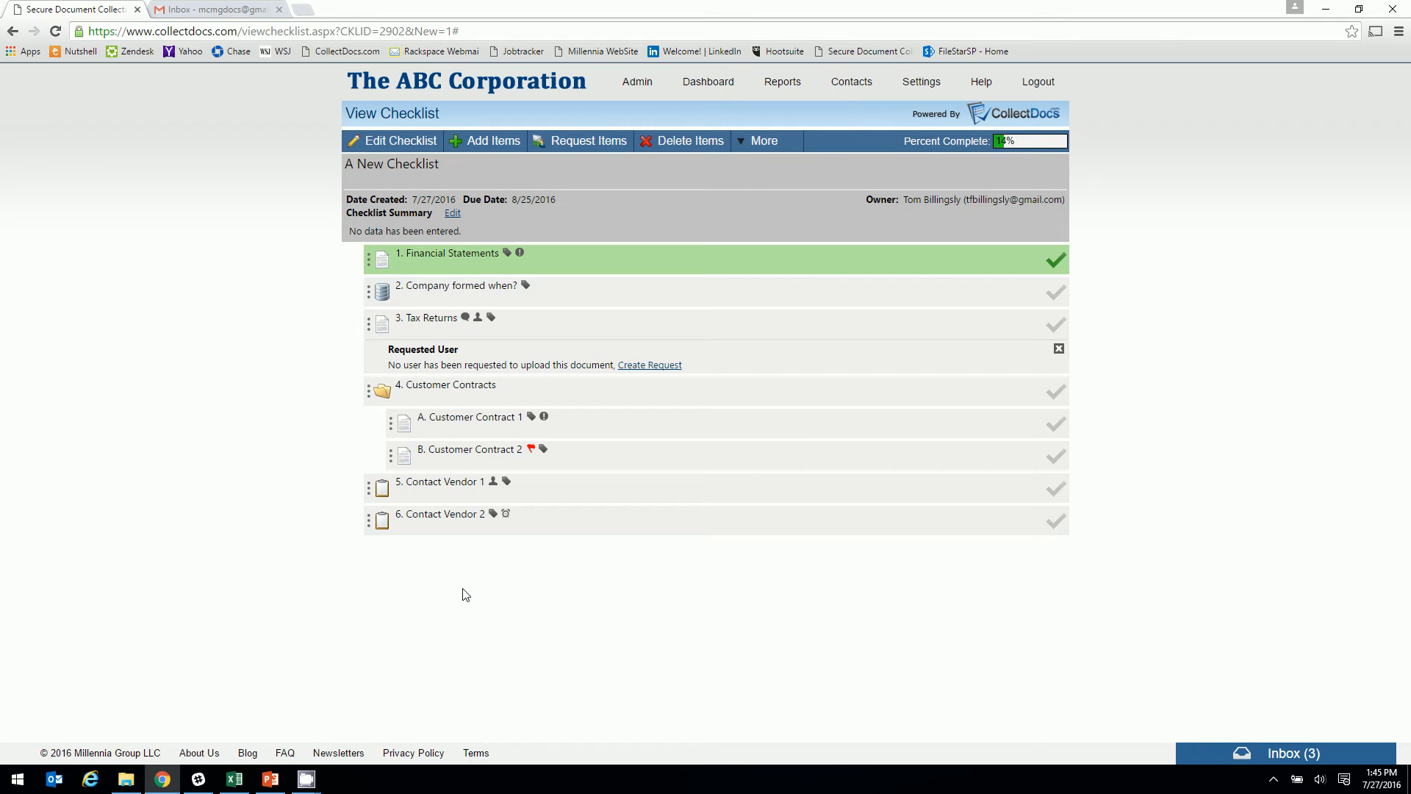
# Check Contact Vendor 1's requested contact and its History, closing both panels afterwards
pyautogui.click(493, 483)
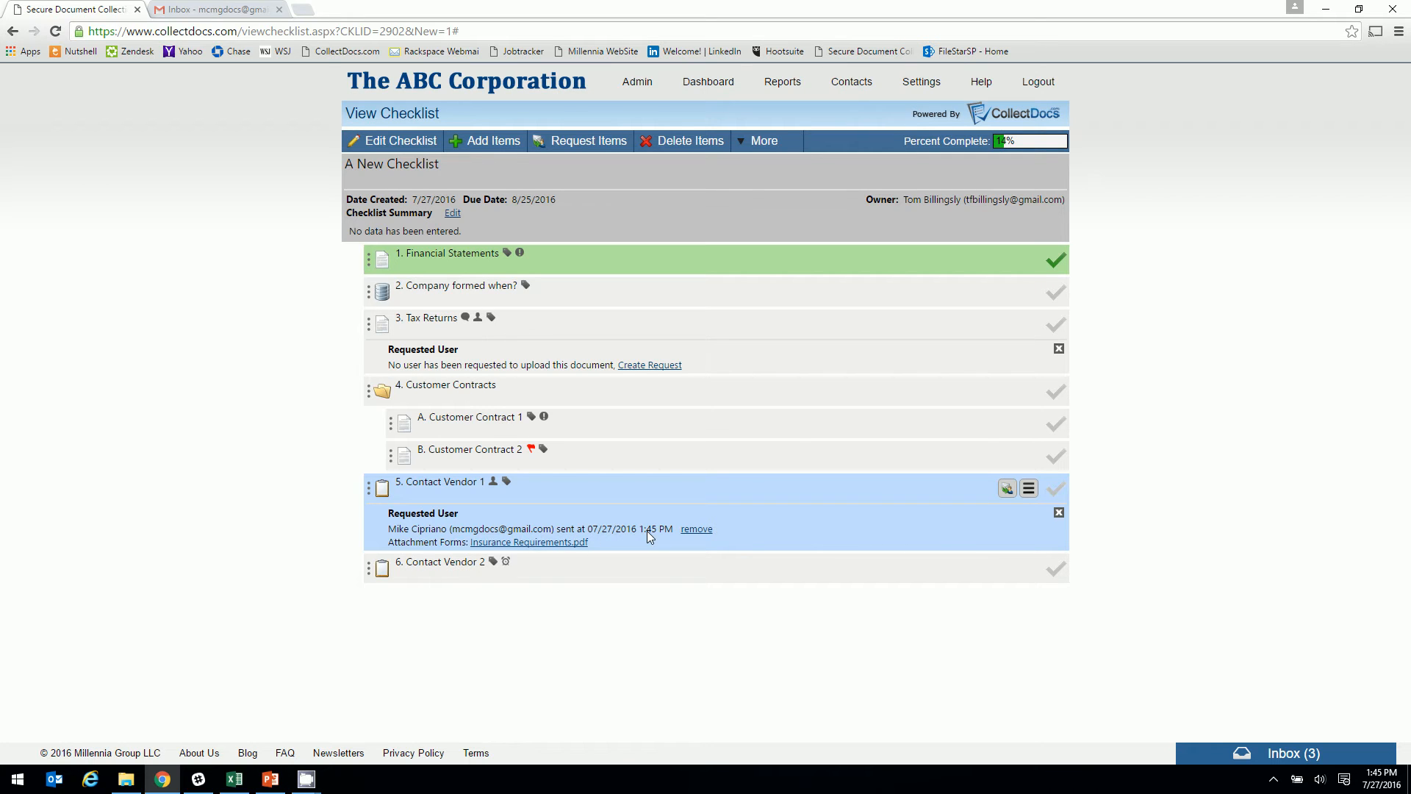
pyautogui.click(1059, 514)
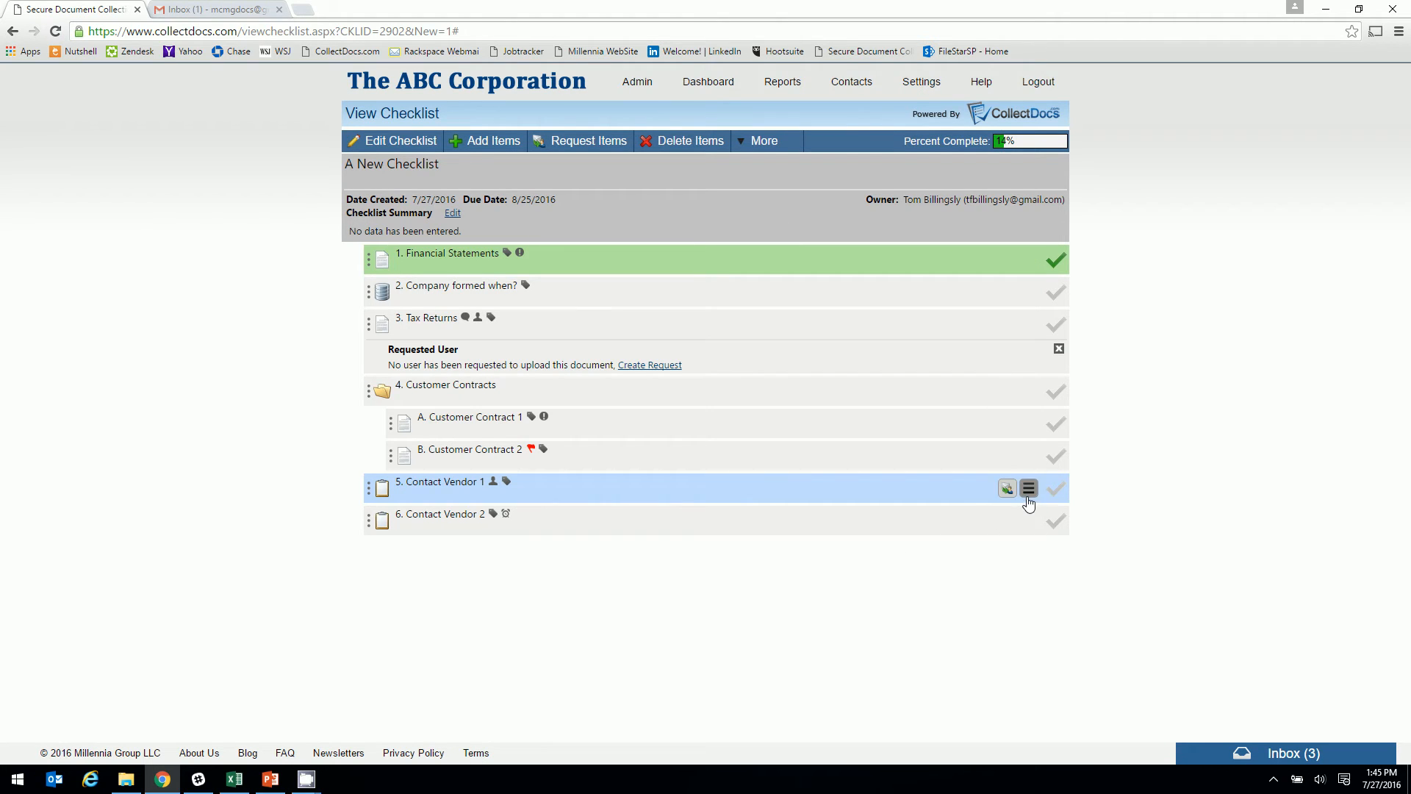
pyautogui.click(1028, 489)
pyautogui.click(1009, 565)
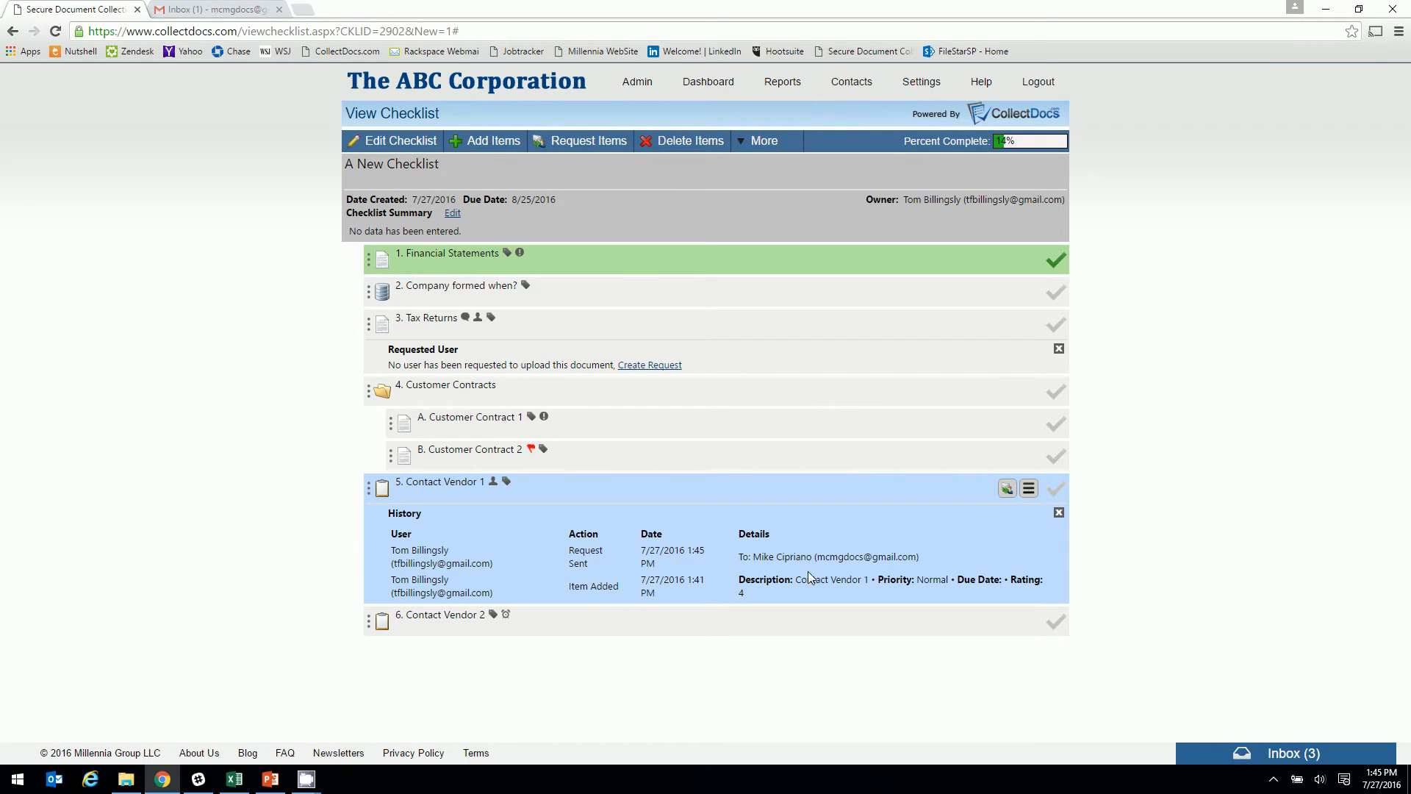
pyautogui.click(1059, 512)
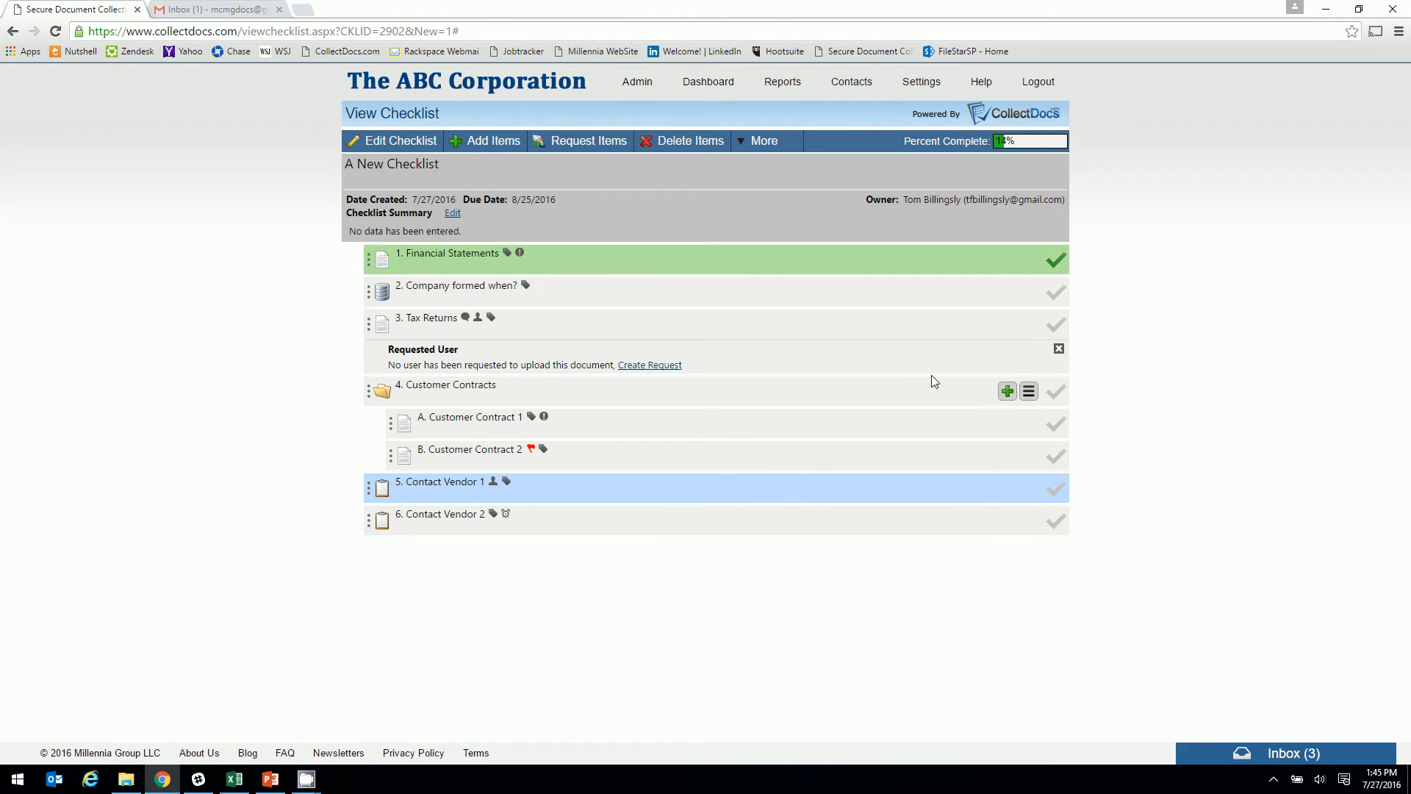
pyautogui.click(755, 142)
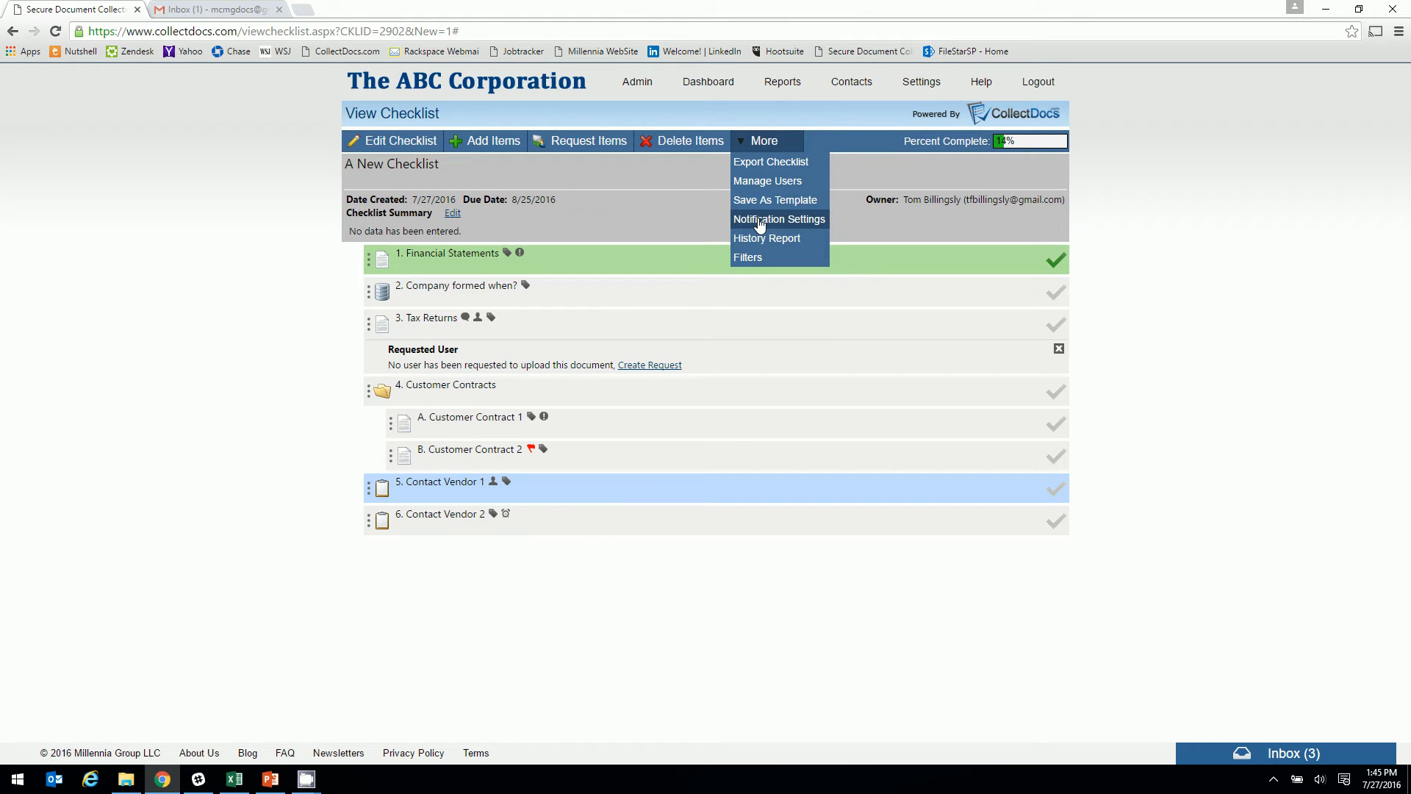
pyautogui.click(760, 222)
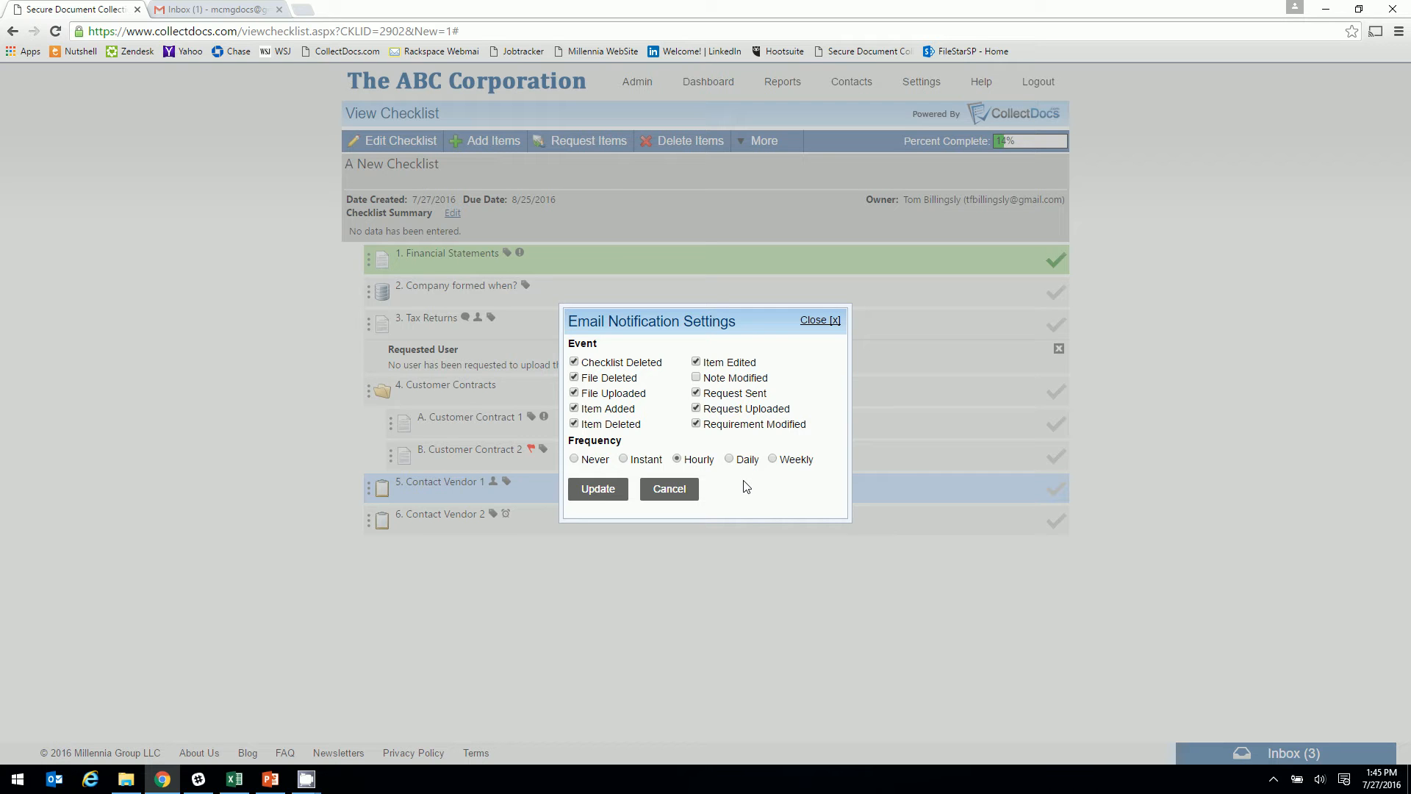
pyautogui.click(624, 459)
pyautogui.click(677, 460)
pyautogui.click(589, 489)
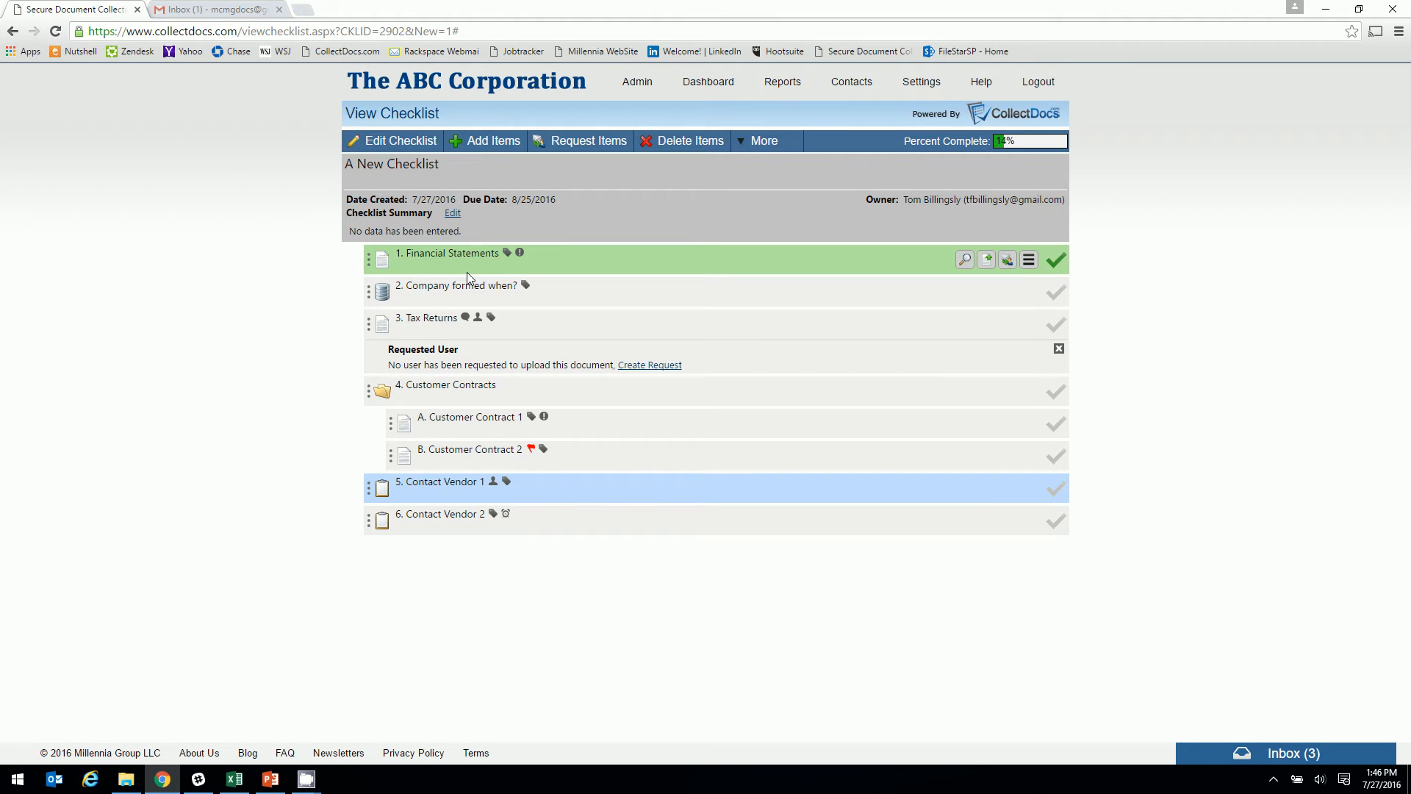
# In Gmail, open the New Requests email for A New Checklist and follow Click to Begin
pyautogui.click(217, 10)
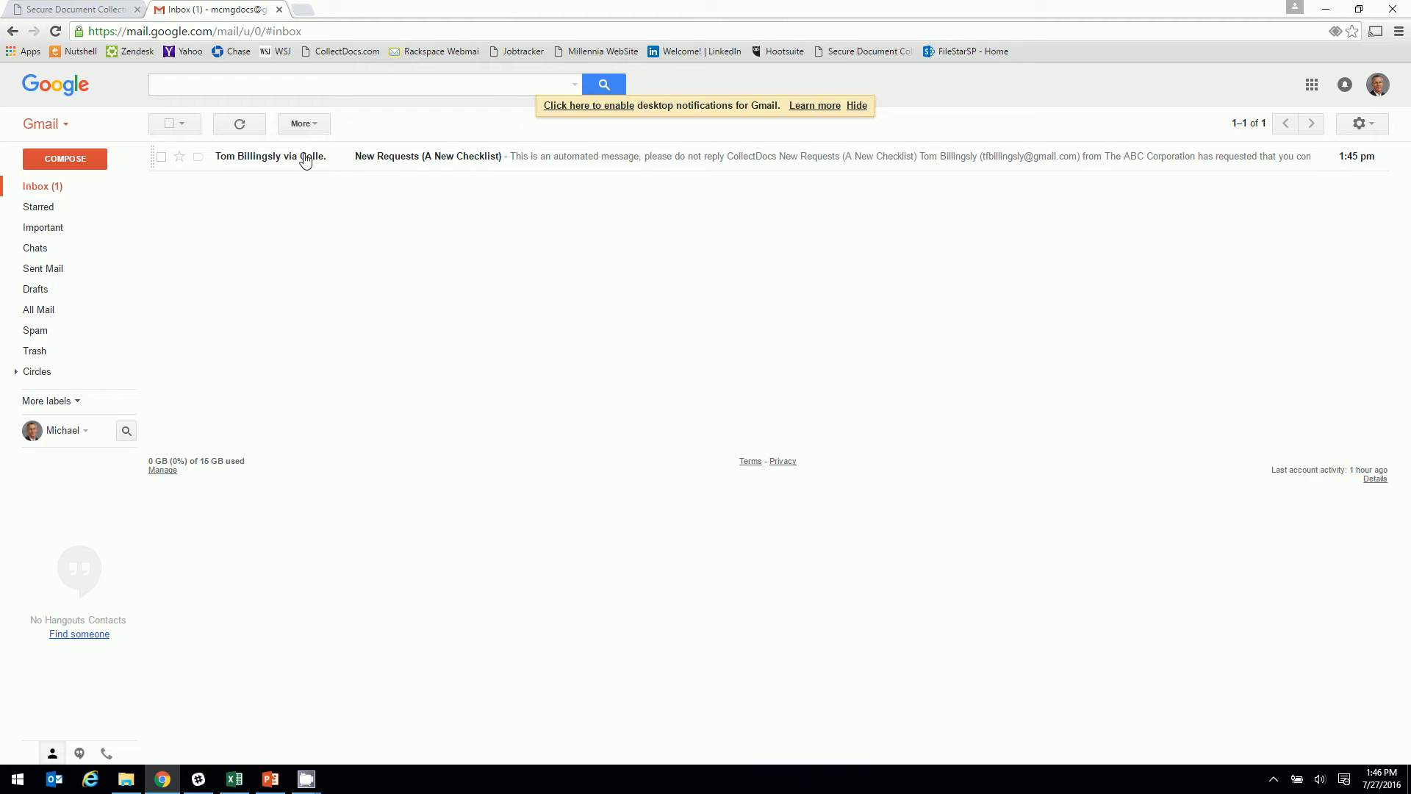
pyautogui.click(372, 157)
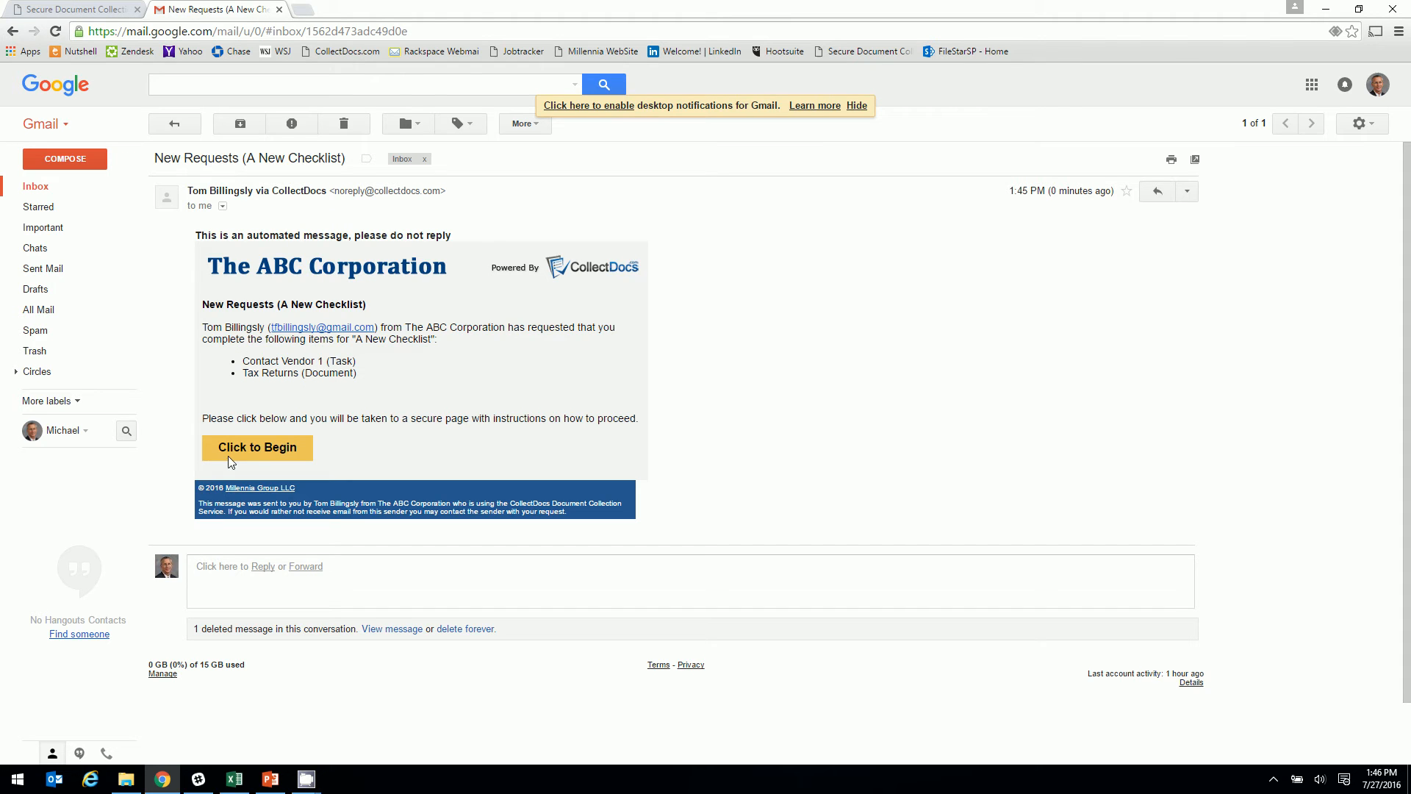
pyautogui.click(257, 448)
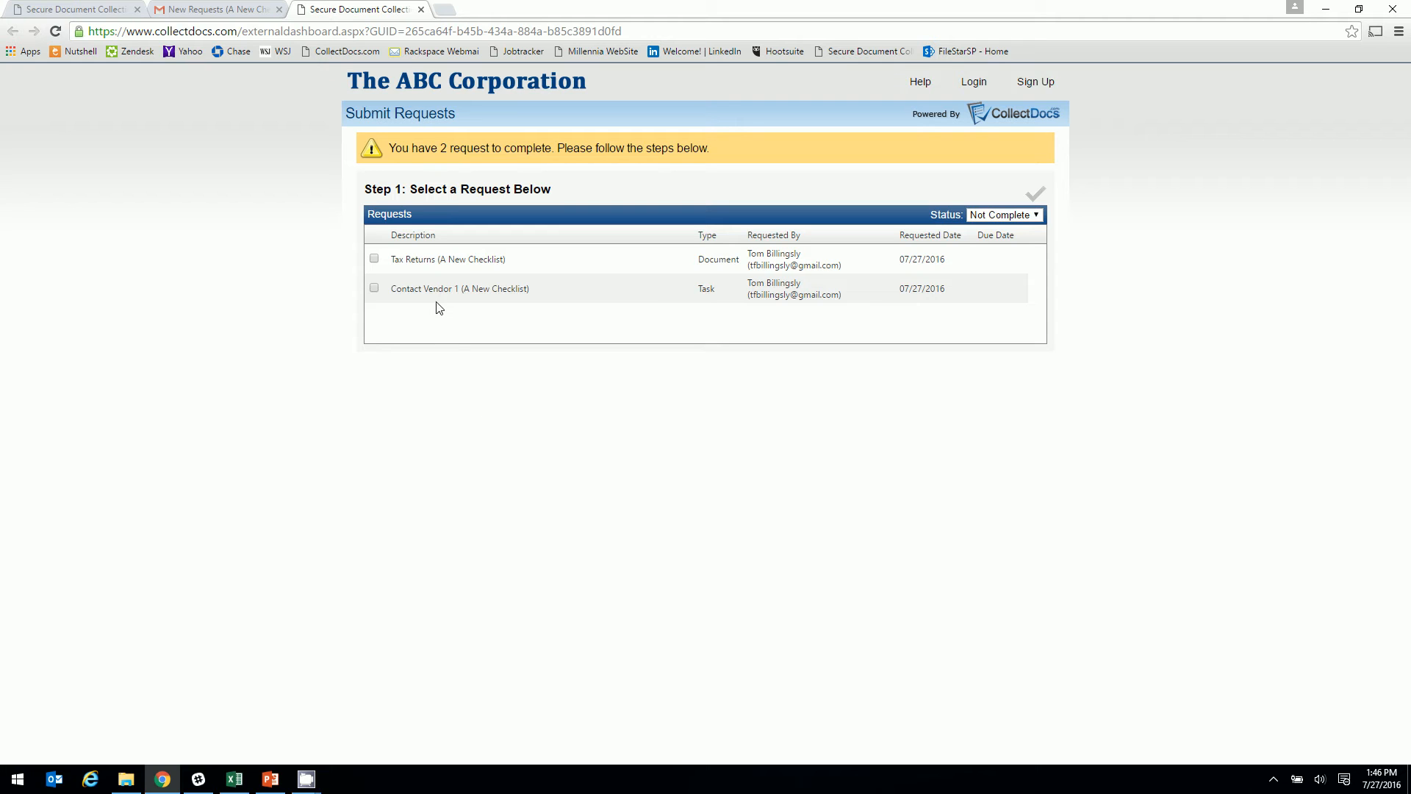
# Download Contact Vendor 1's attachment and complete it with the comment 'vendor is happy'
pyautogui.click(410, 292)
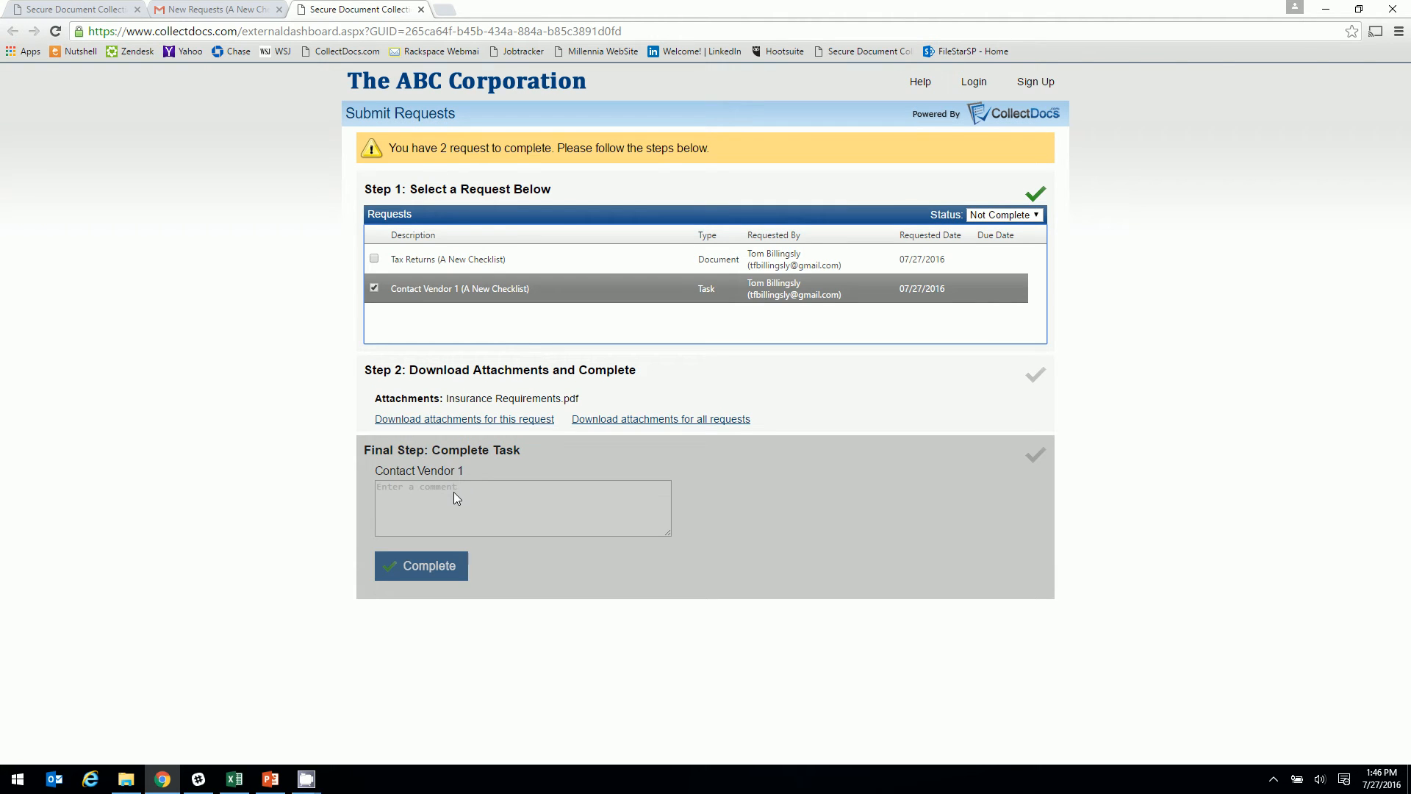
pyautogui.click(451, 422)
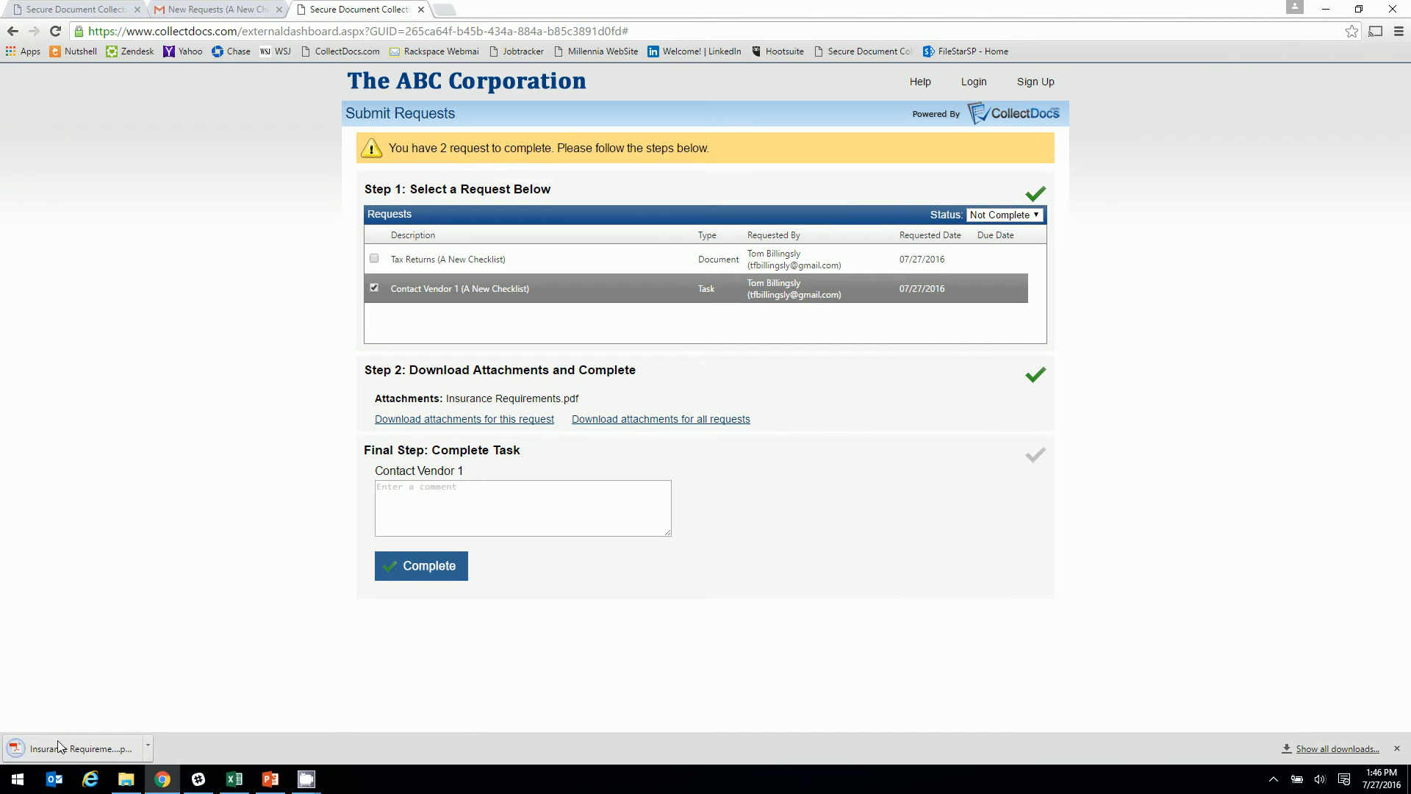
pyautogui.click(457, 504)
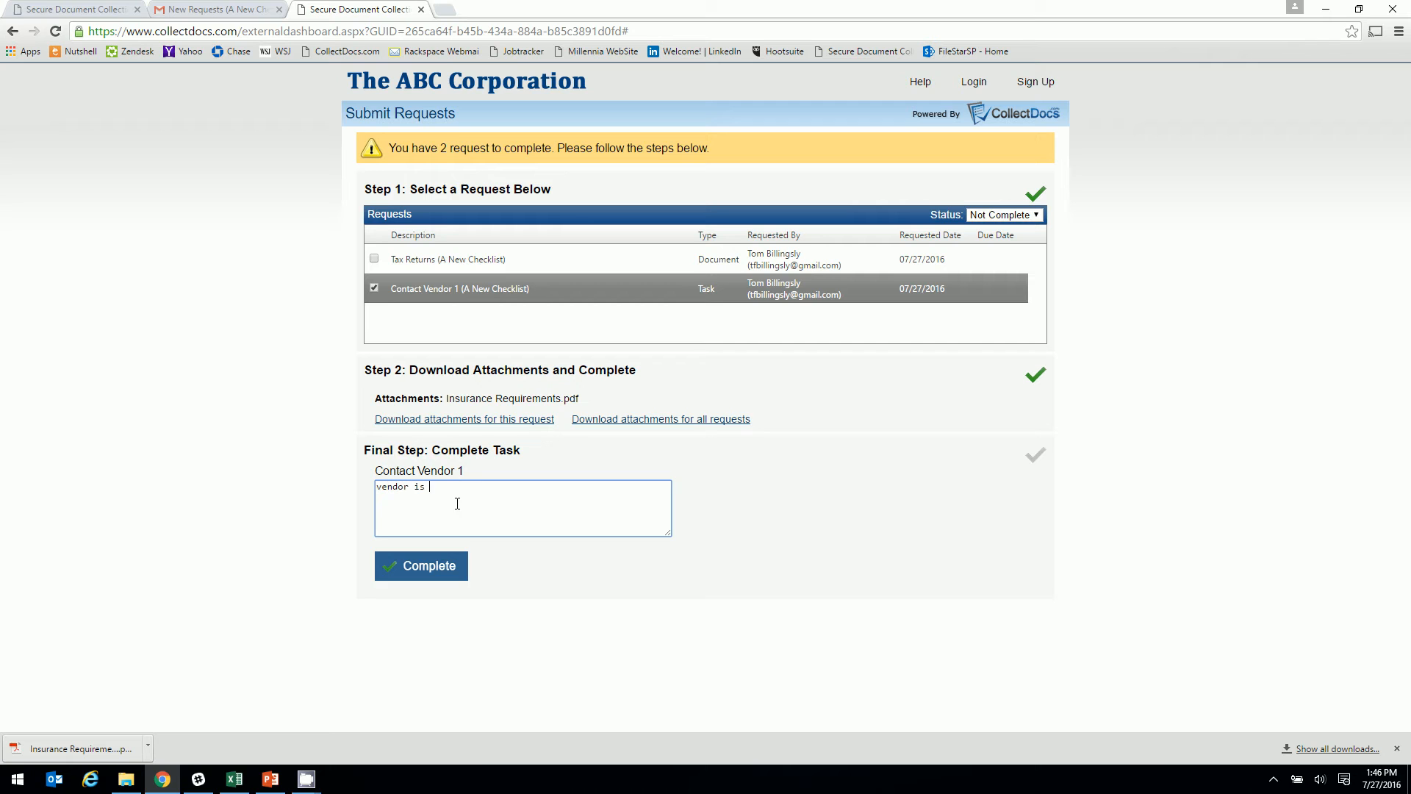
pyautogui.write('vendor is happy')
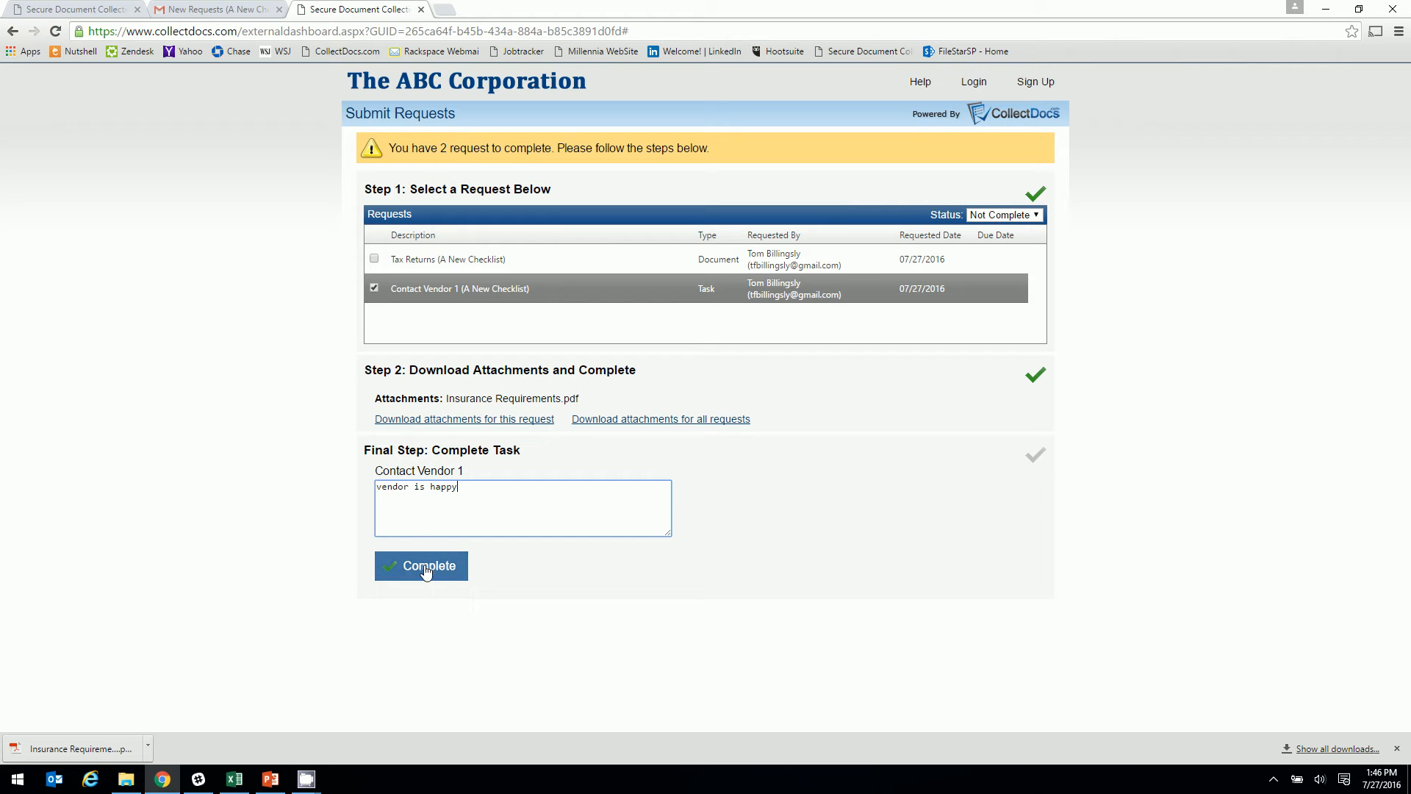
pyautogui.click(423, 567)
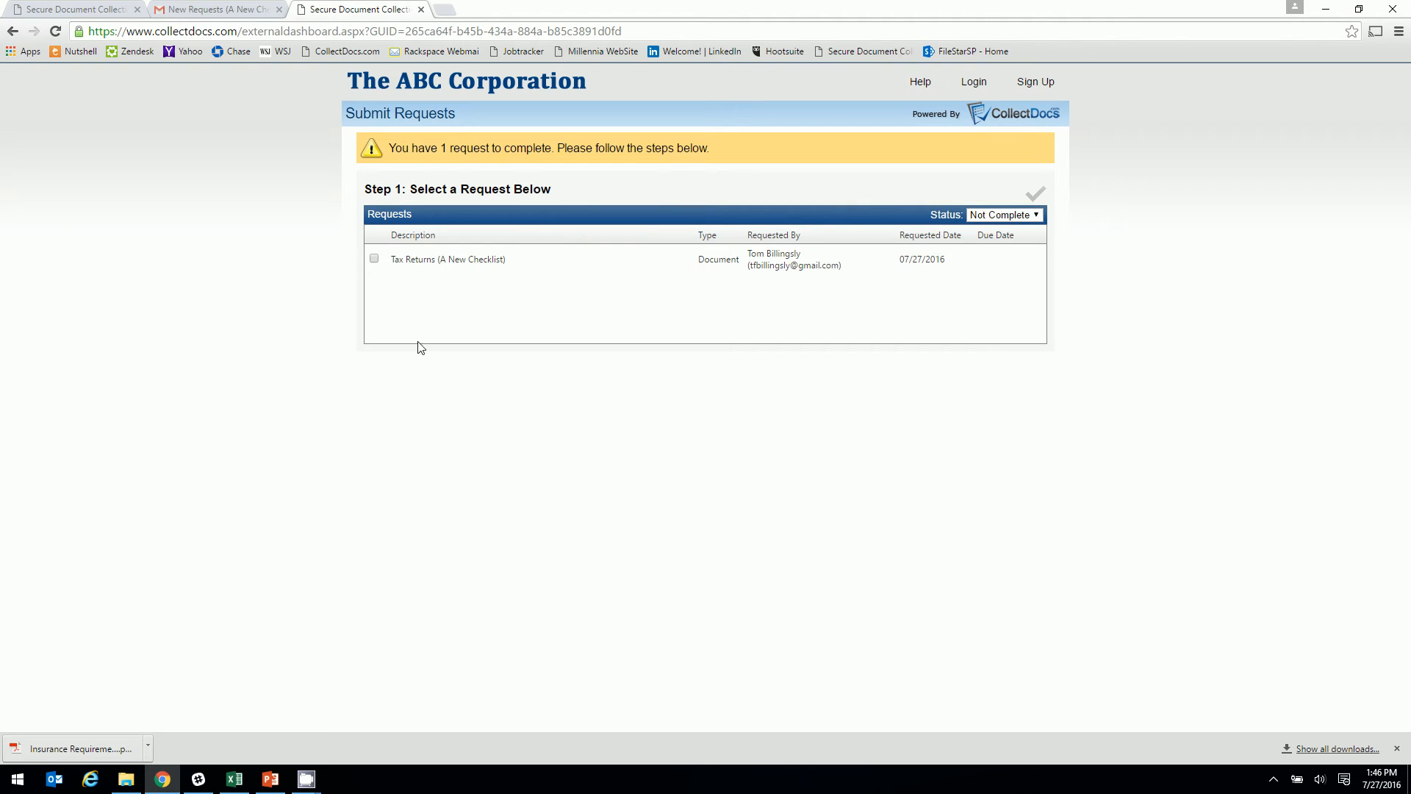
# Upload 2011 Tax Return.pdf for Tax Returns and submit it
pyautogui.click(395, 259)
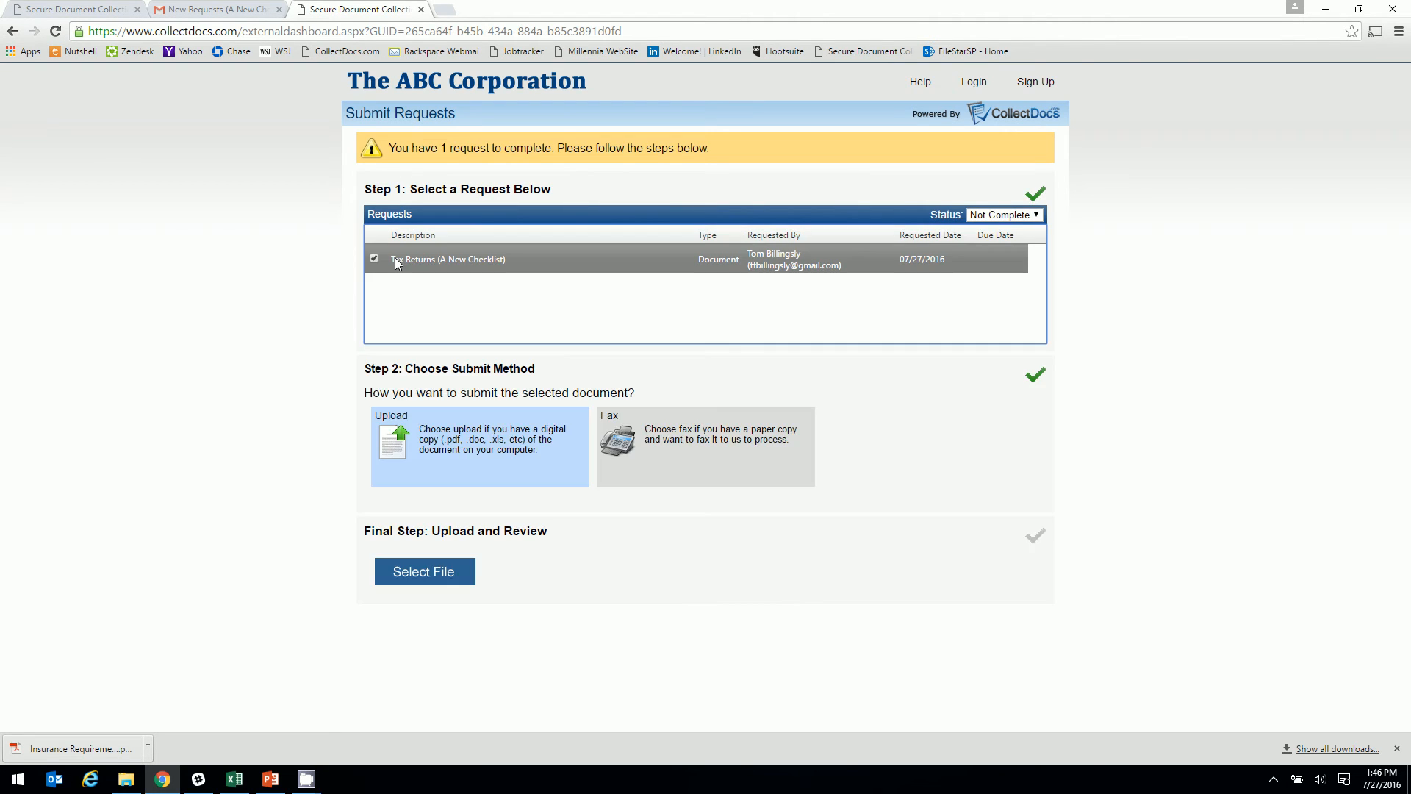
pyautogui.click(422, 572)
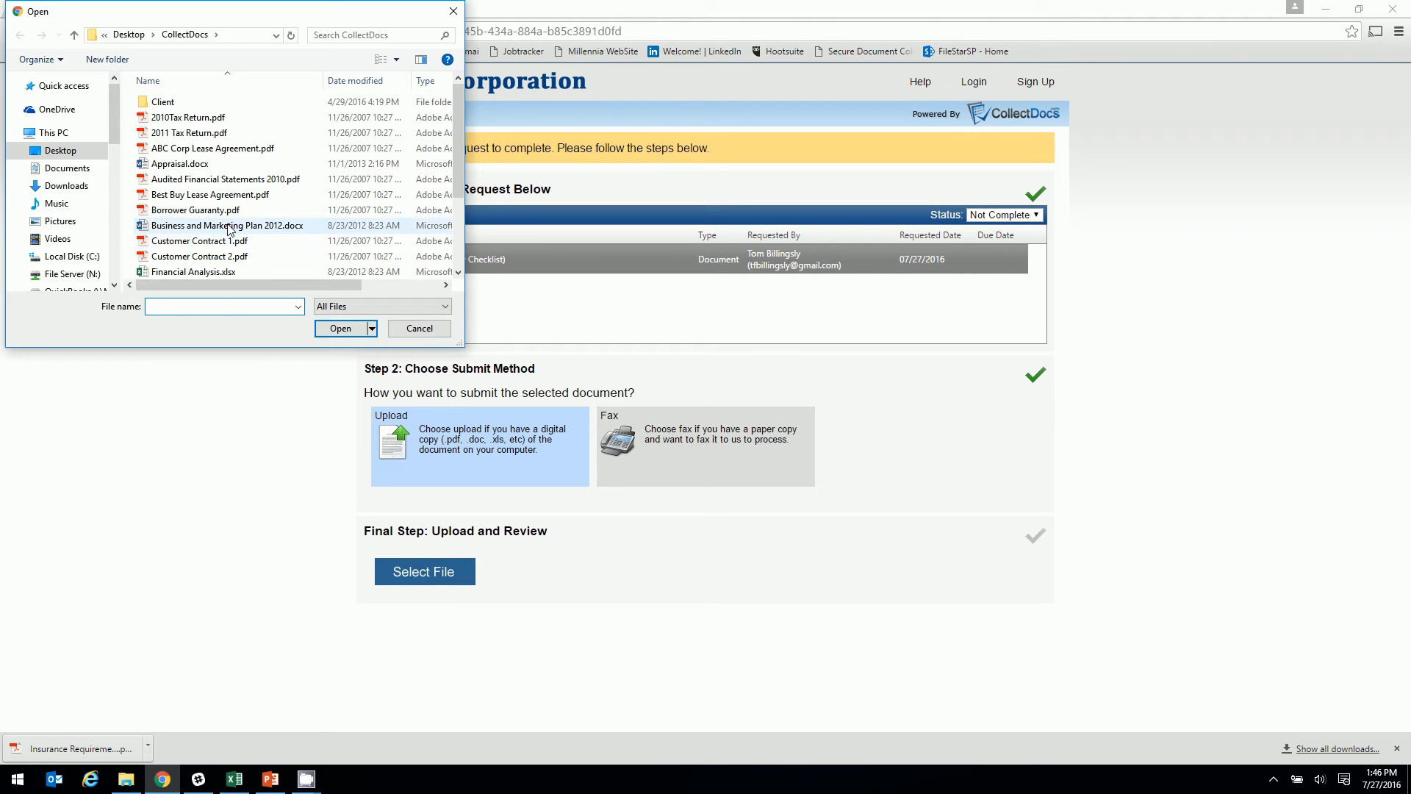
pyautogui.click(189, 133)
pyautogui.click(341, 328)
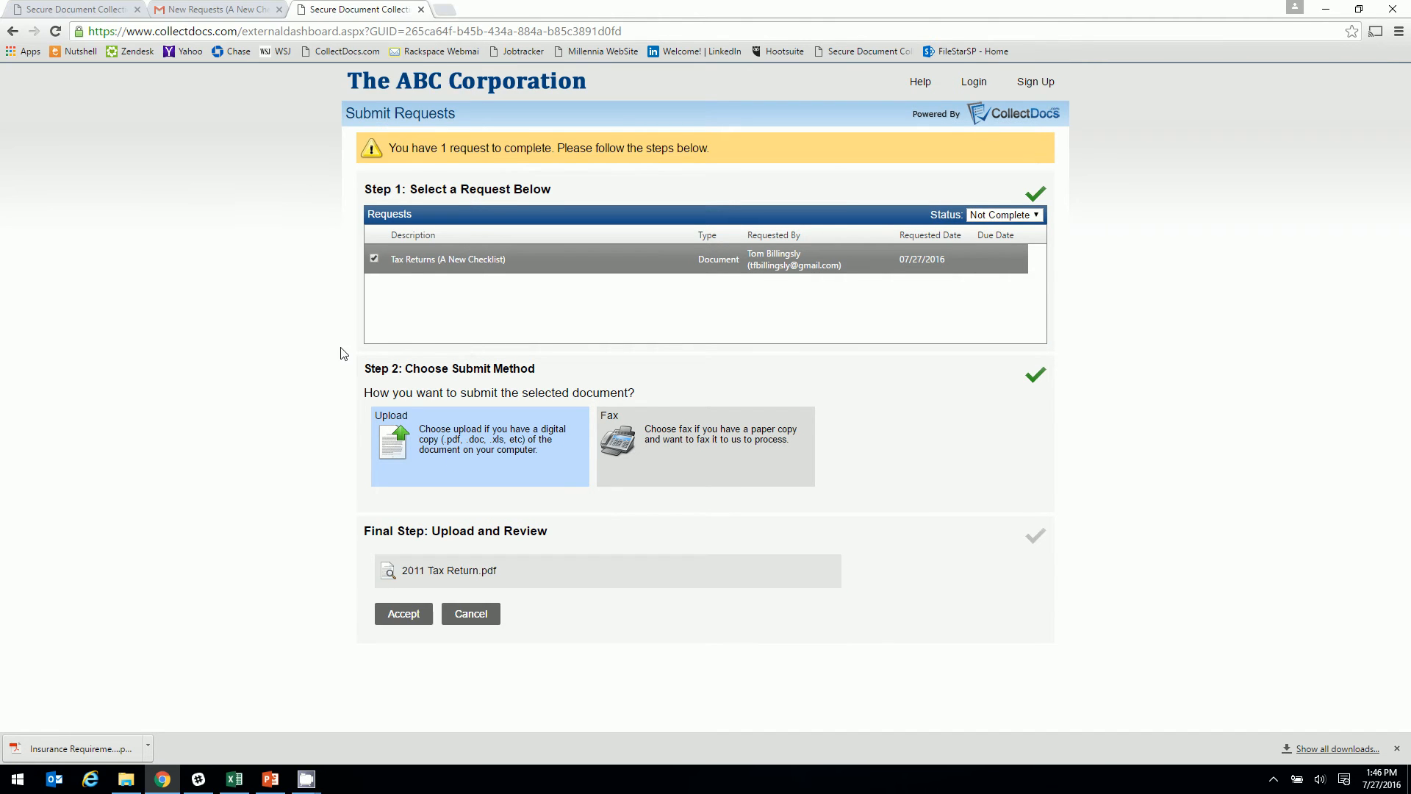
pyautogui.click(410, 617)
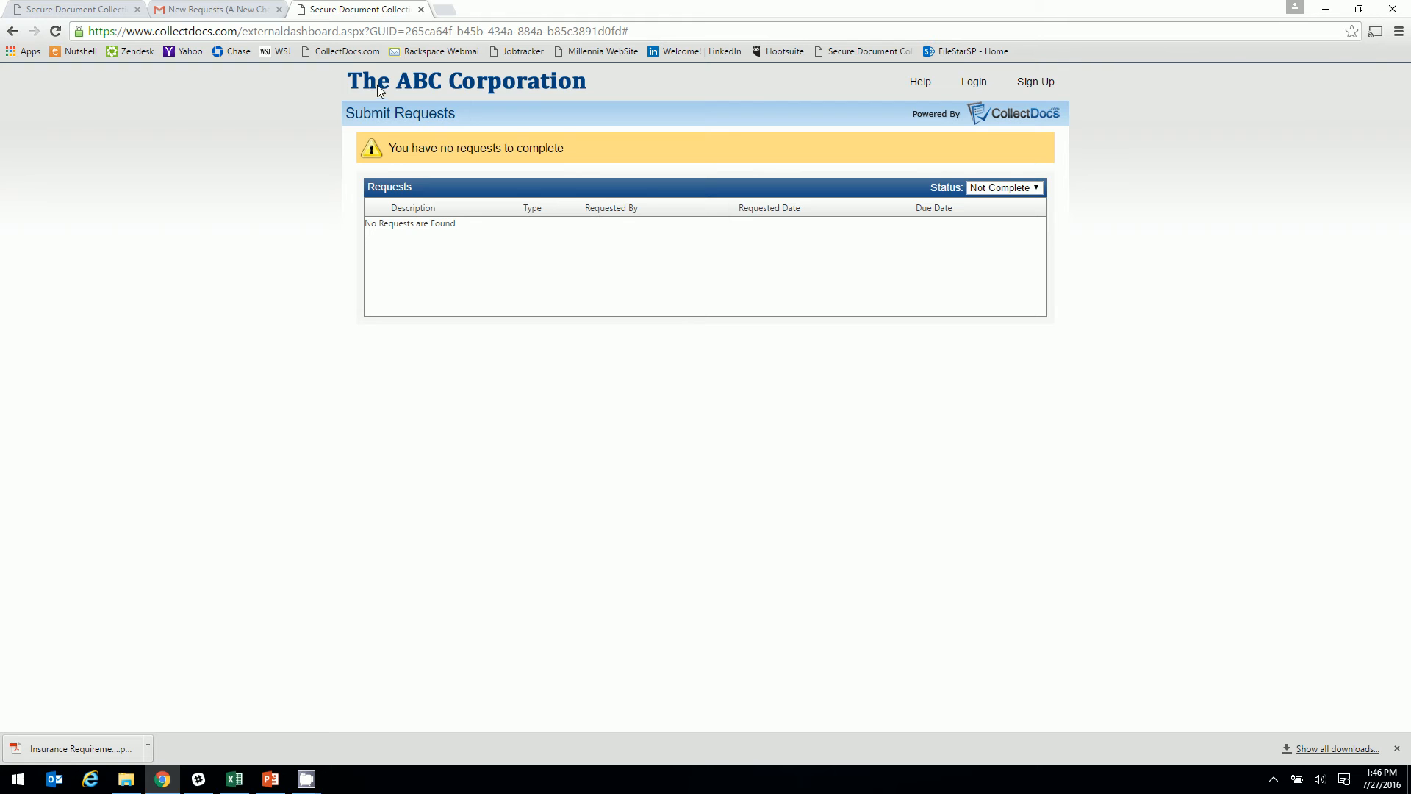
# Return to the owner's checklist tab, log in with the owner's email and password, and reload
pyautogui.click(420, 10)
pyautogui.click(69, 12)
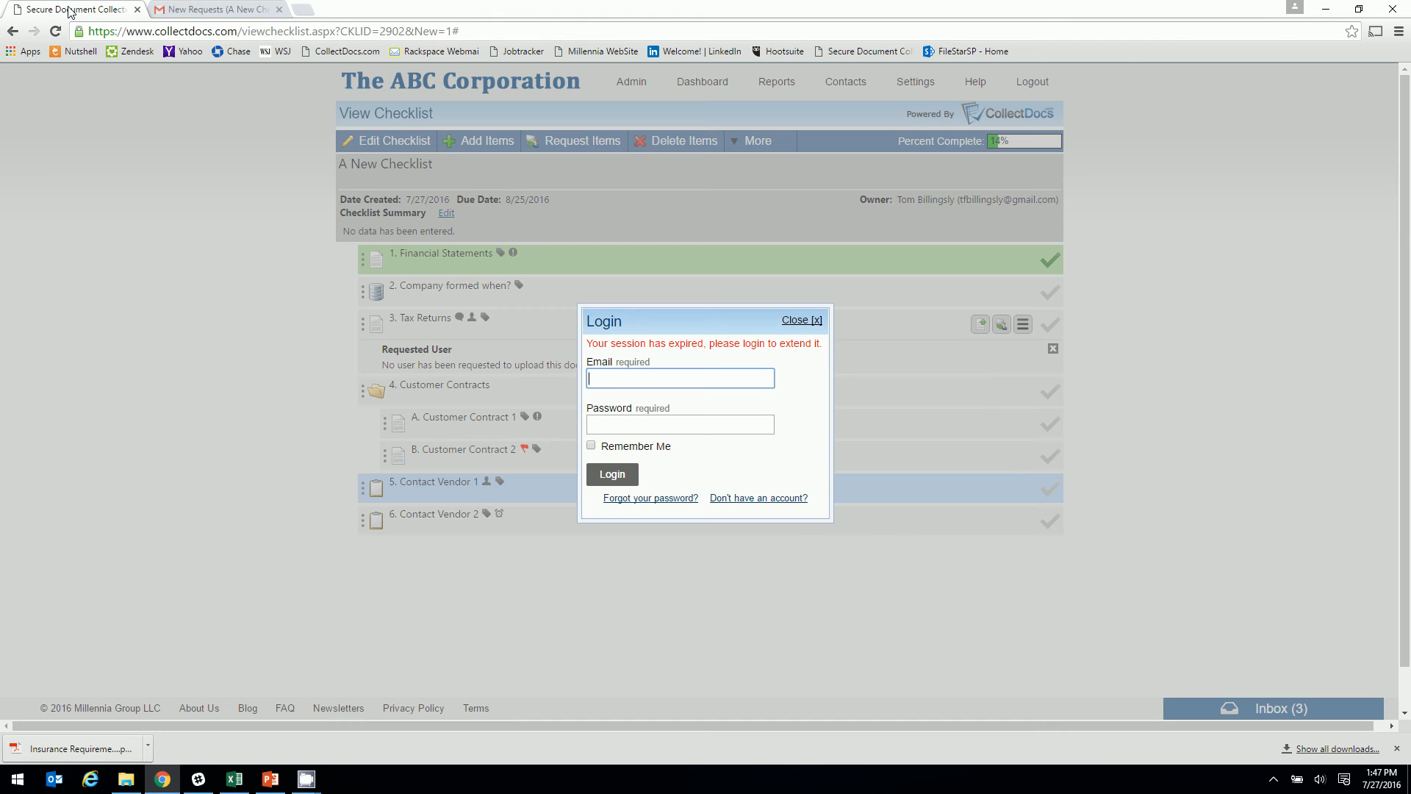
pyautogui.click(615, 375)
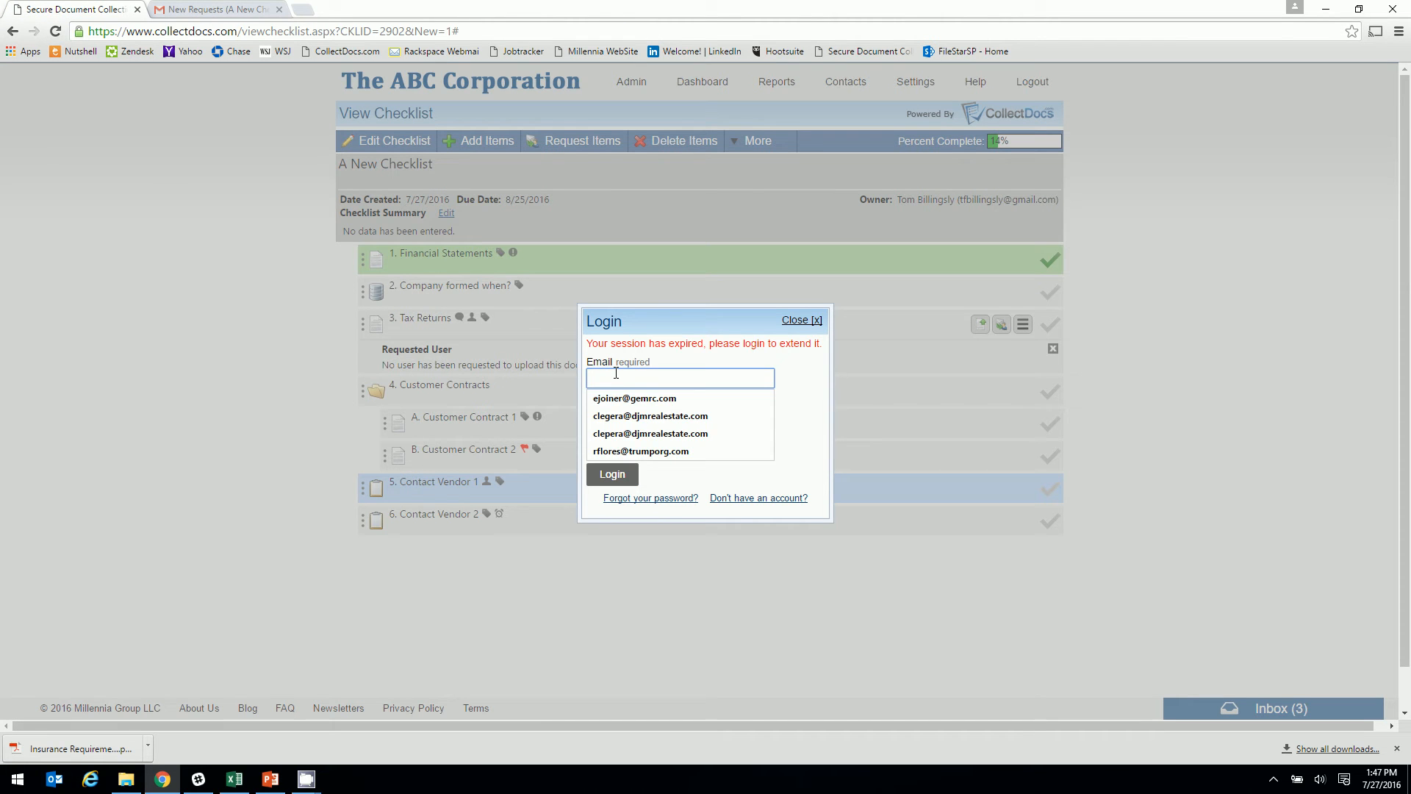
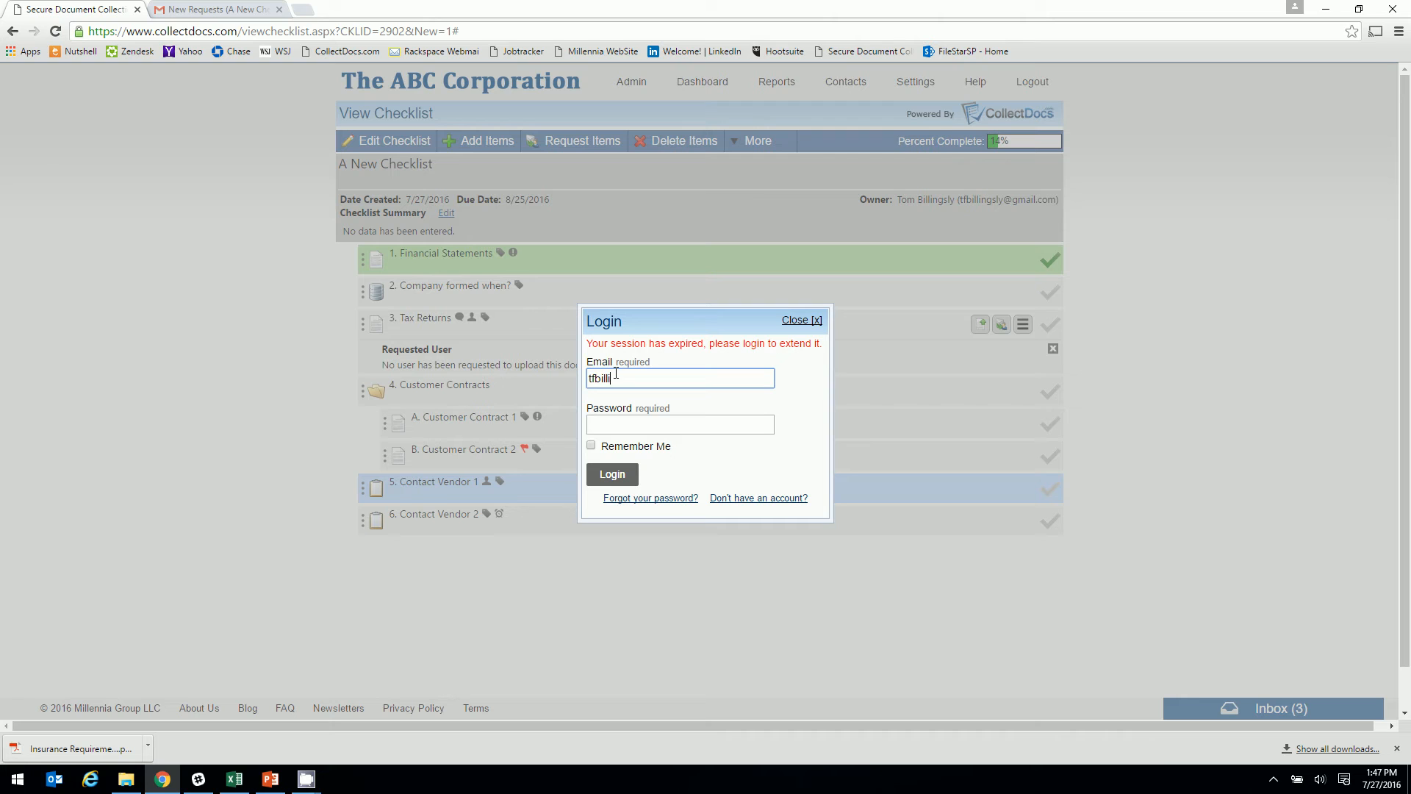
pyautogui.press('Tab')
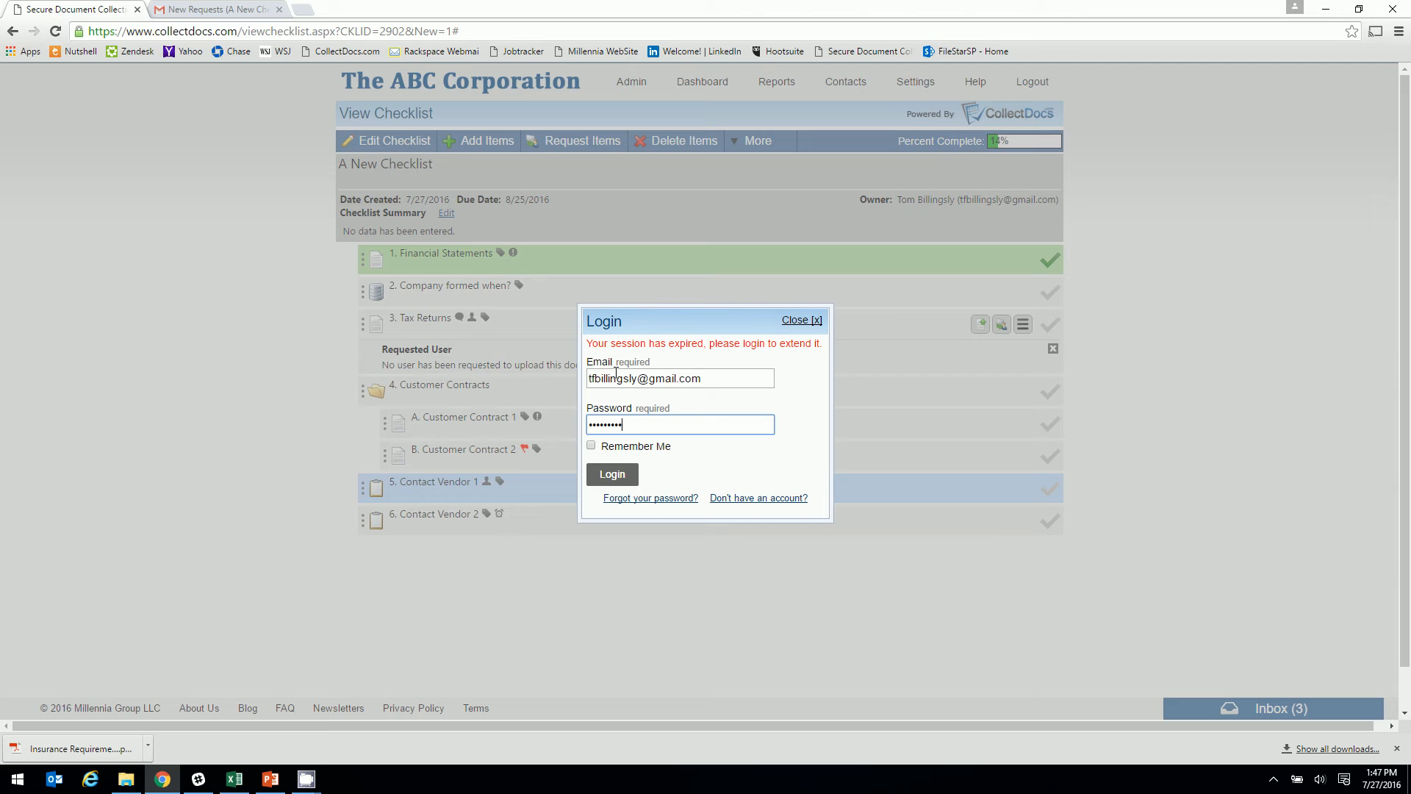
pyautogui.click(611, 476)
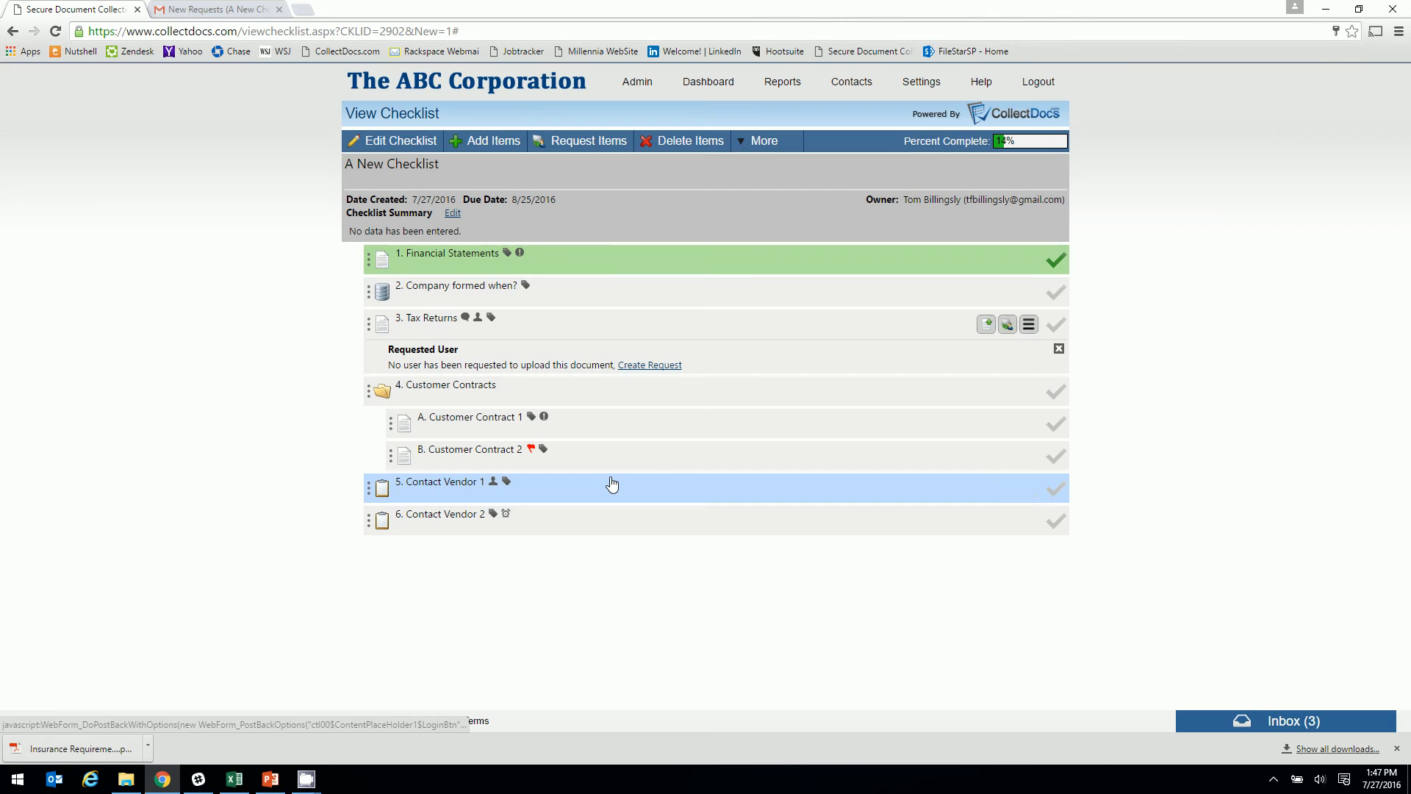
pyautogui.click(56, 30)
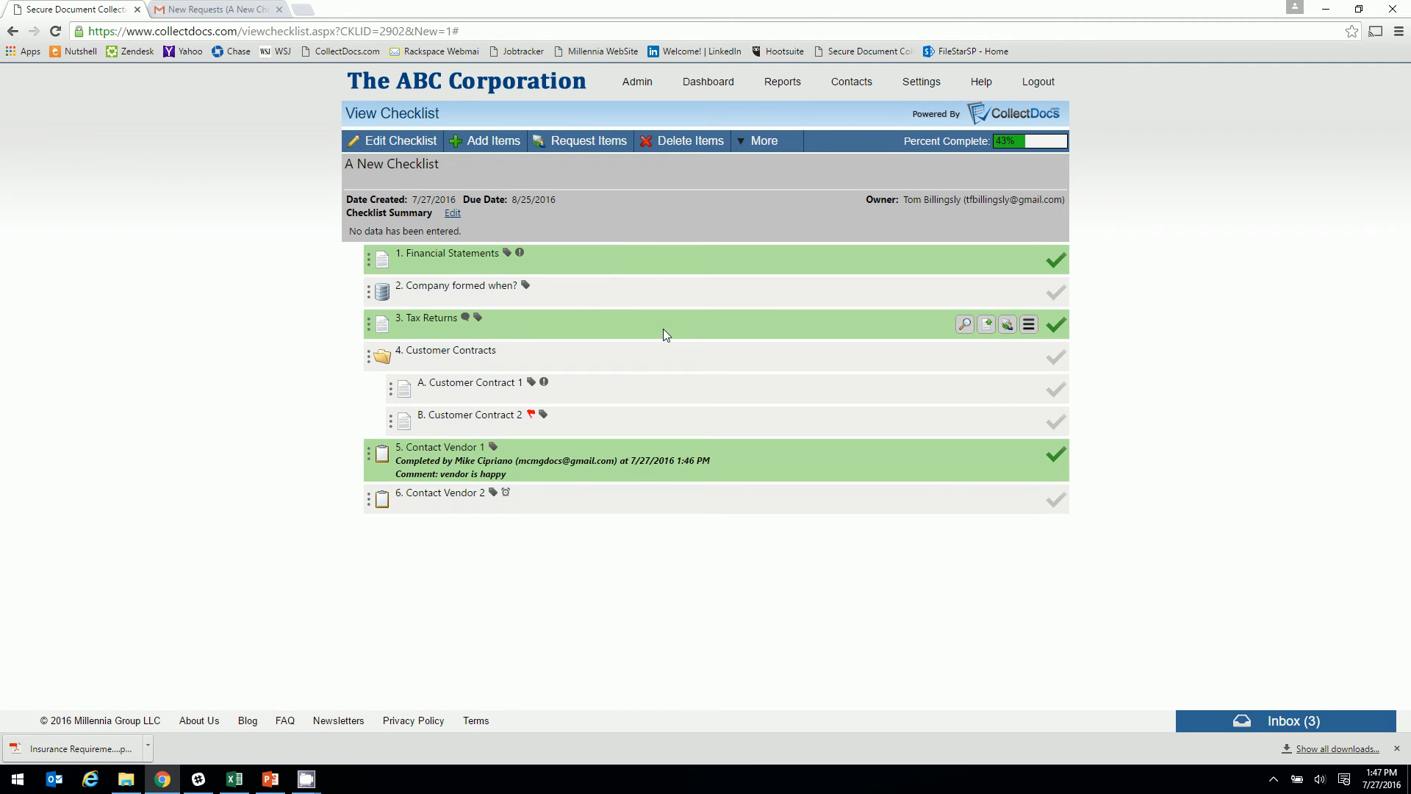
pyautogui.click(1030, 324)
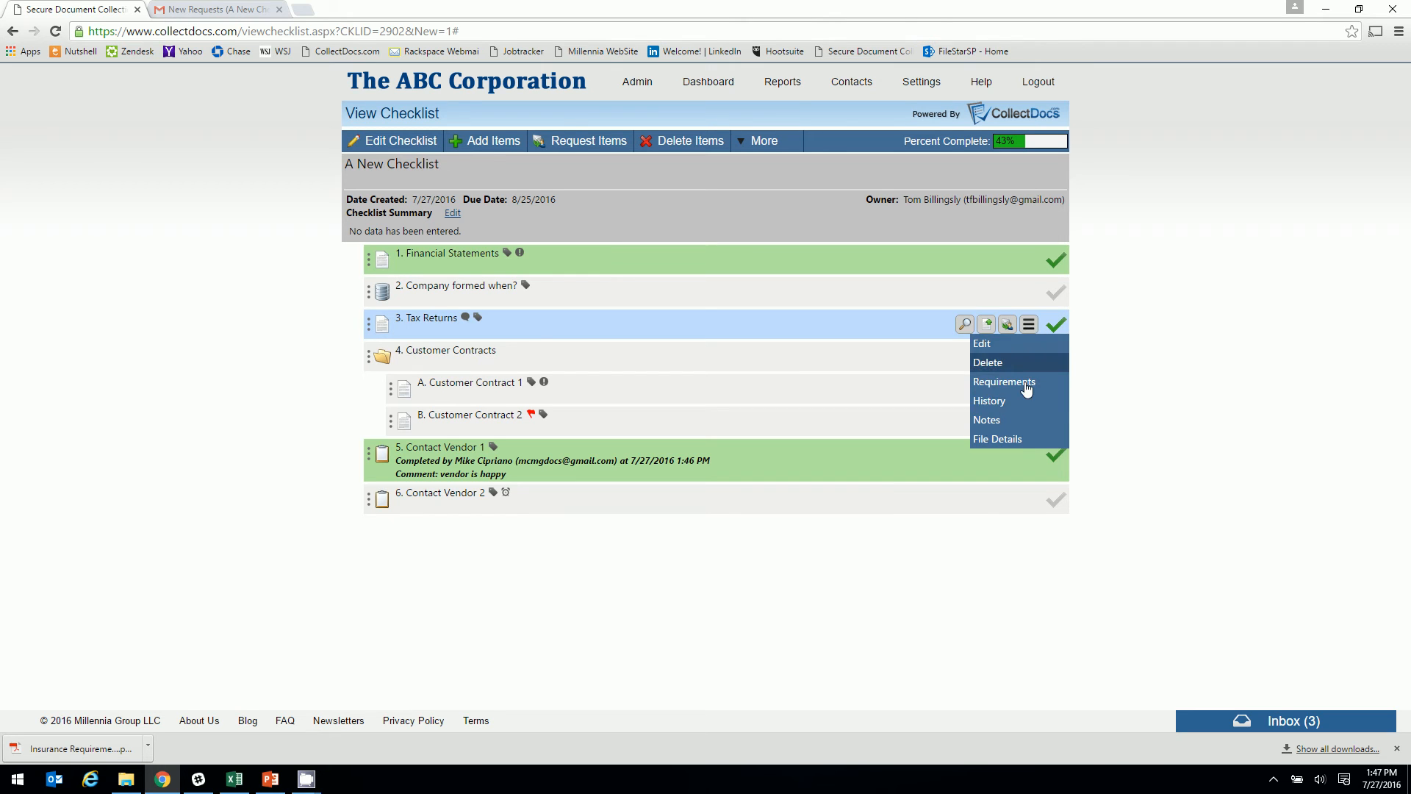
pyautogui.click(989, 402)
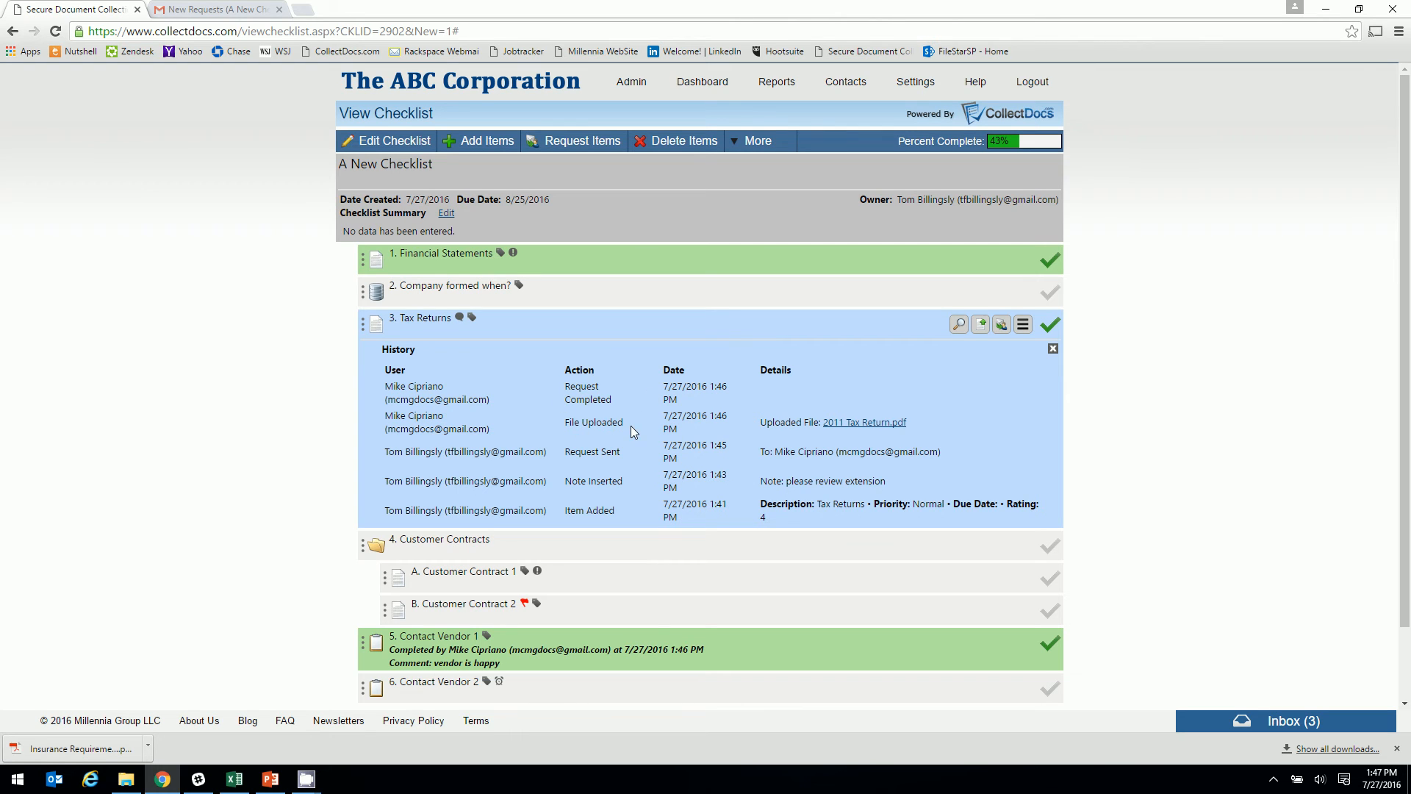
pyautogui.click(1052, 352)
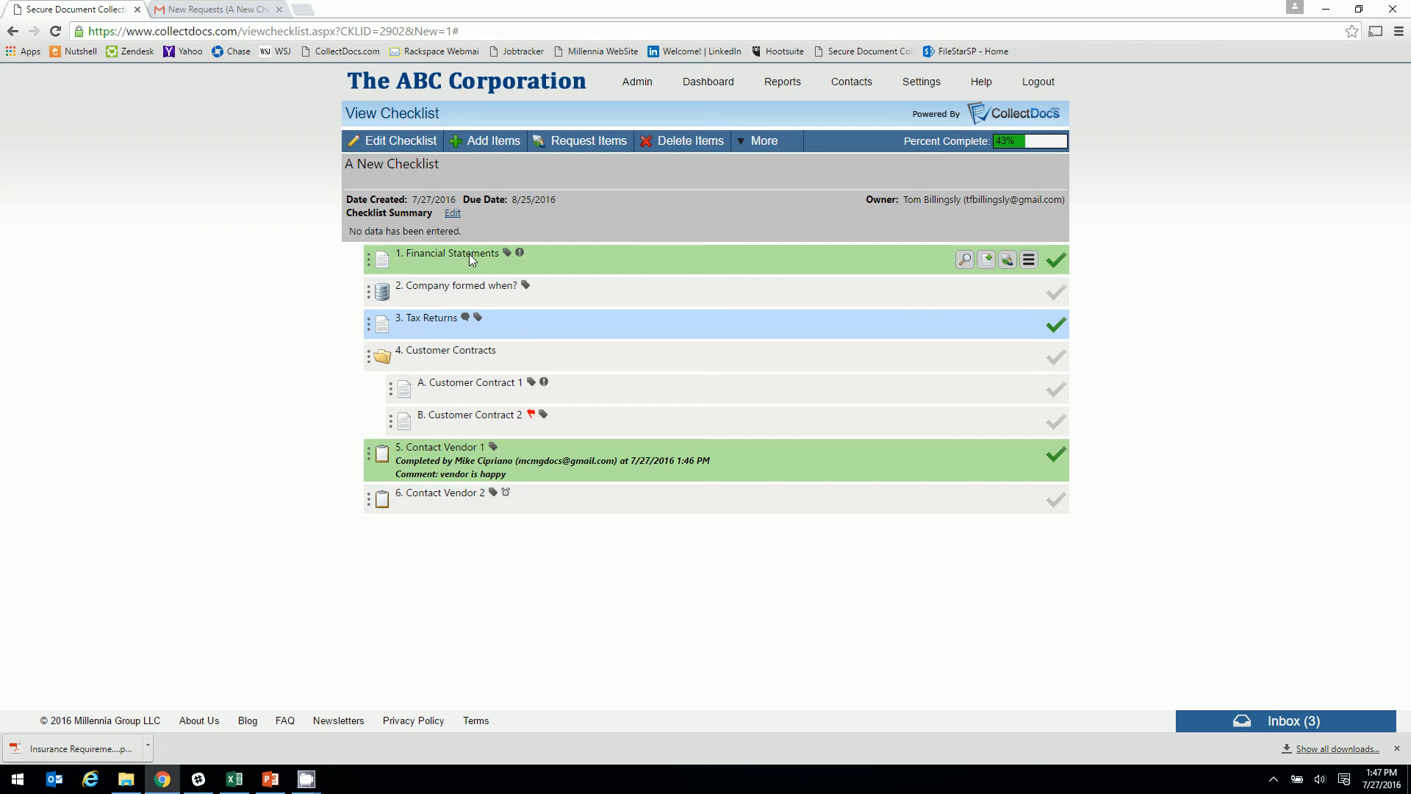
# Answer 'Company formed when?' with 1996
pyautogui.click(985, 292)
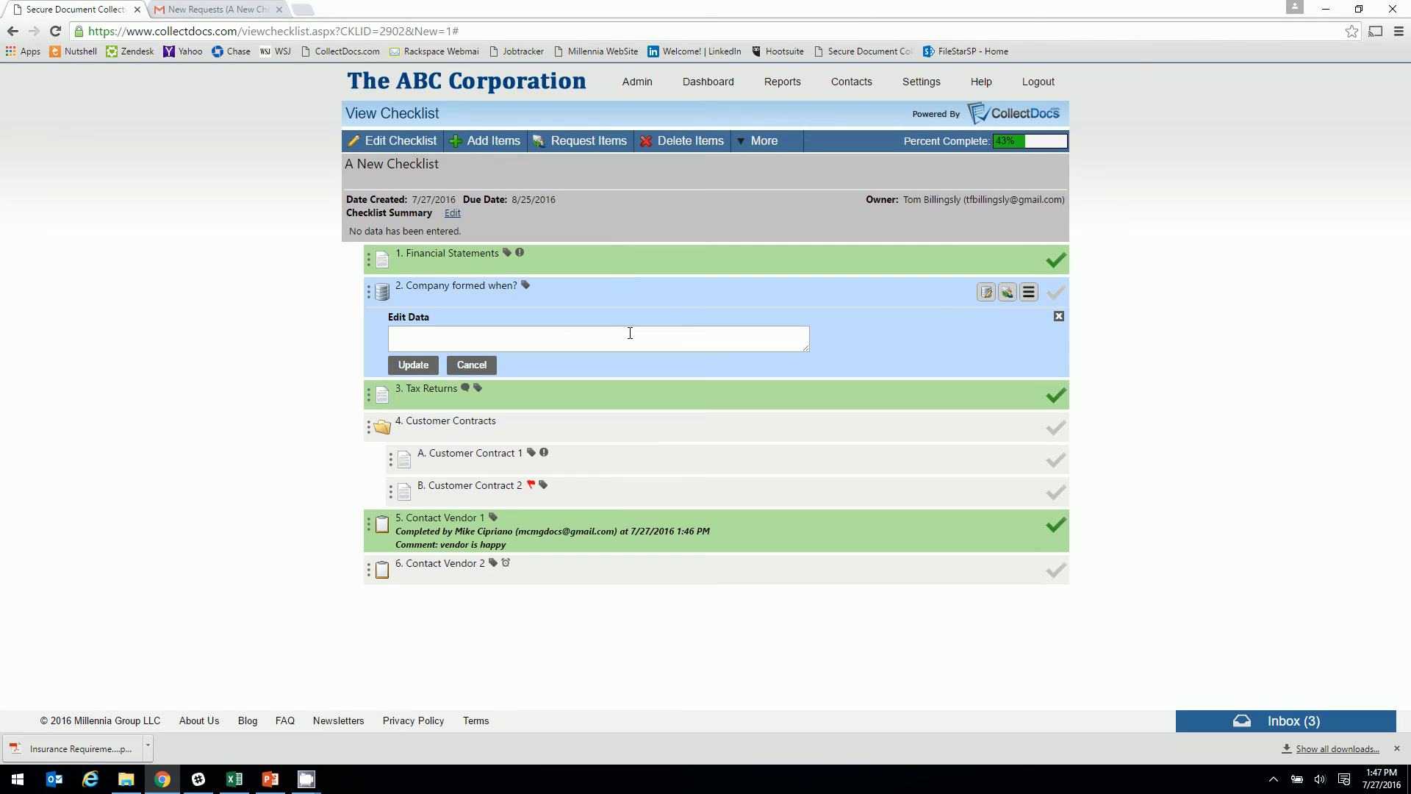
pyautogui.click(629, 340)
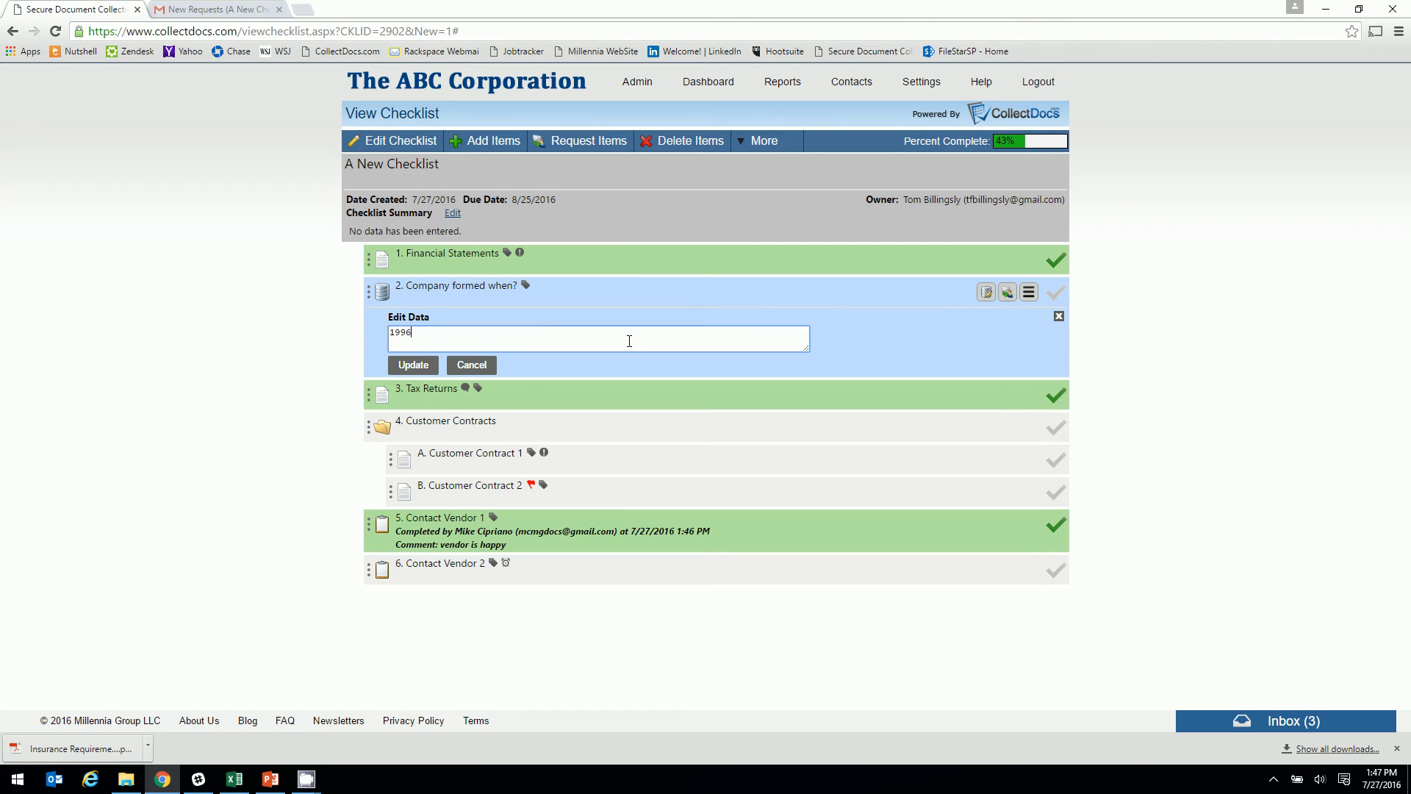
pyautogui.click(413, 364)
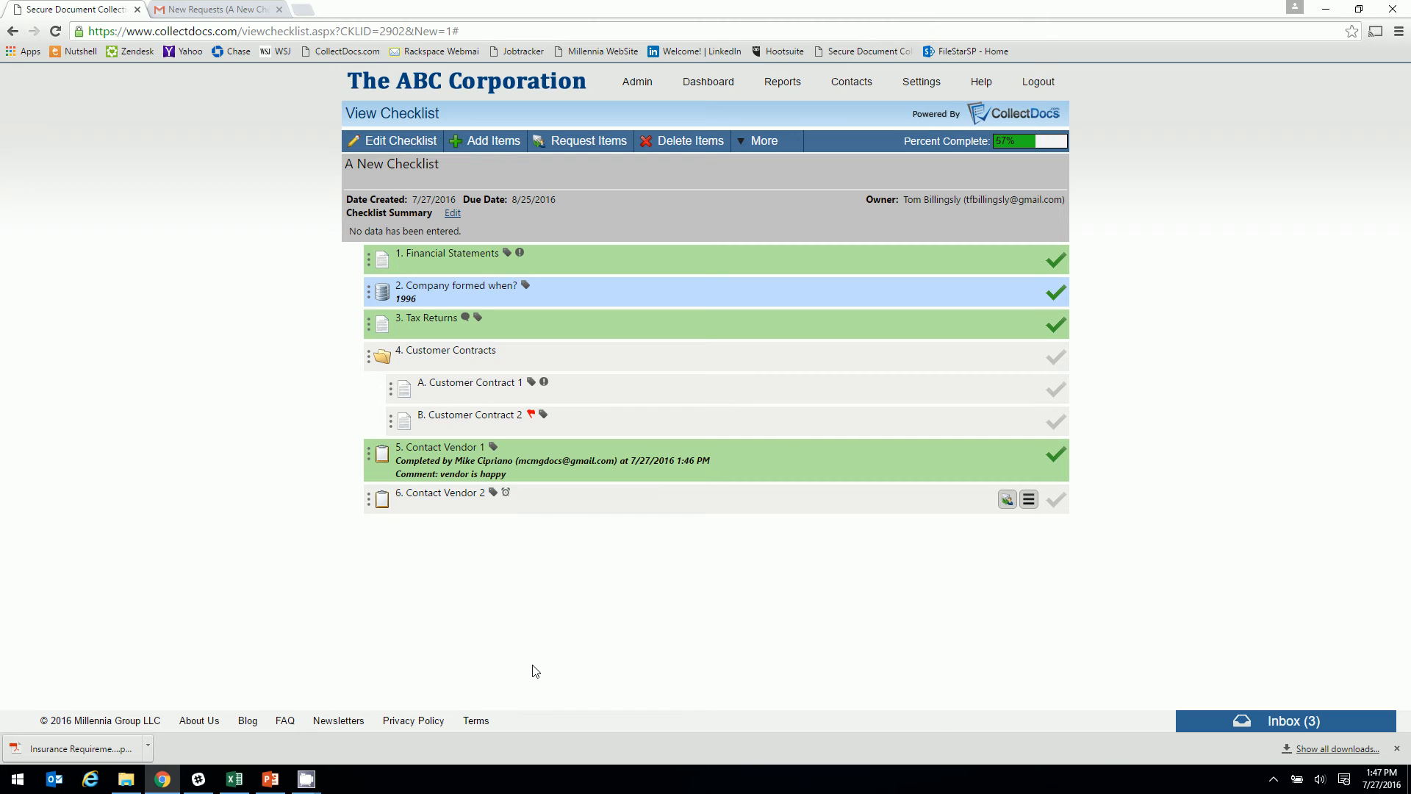
# Export the checklist as a zip download and open the downloaded archive
pyautogui.click(743, 145)
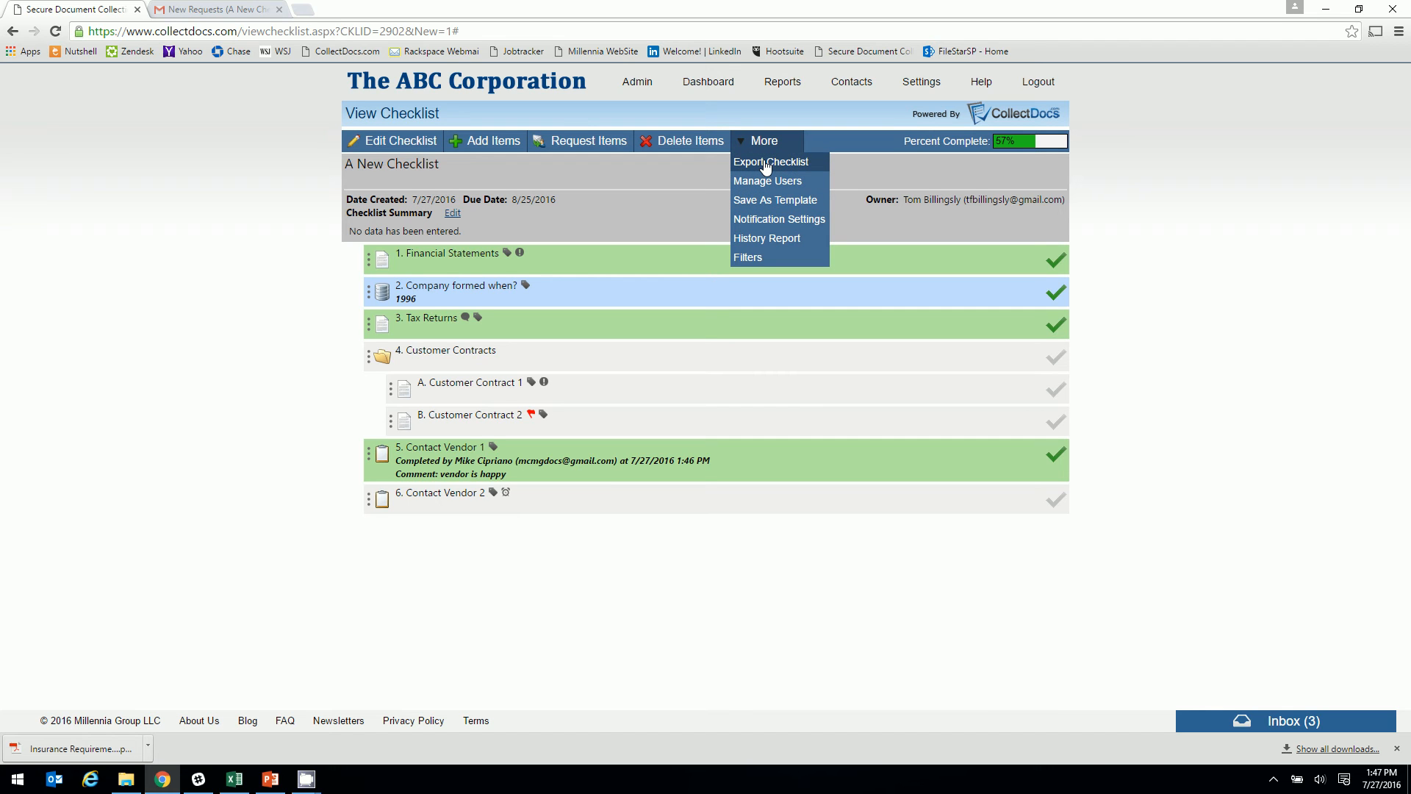
pyautogui.click(766, 165)
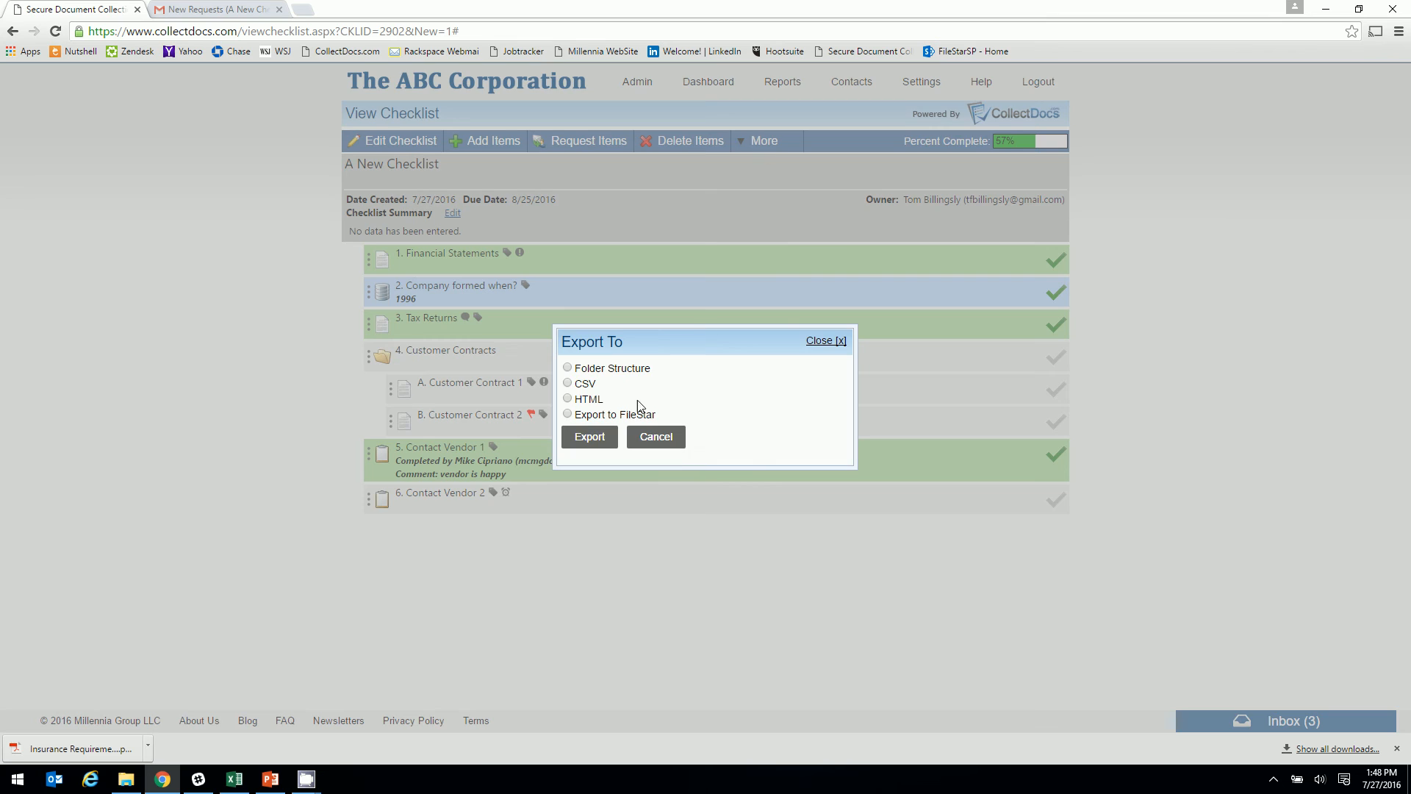
pyautogui.click(590, 438)
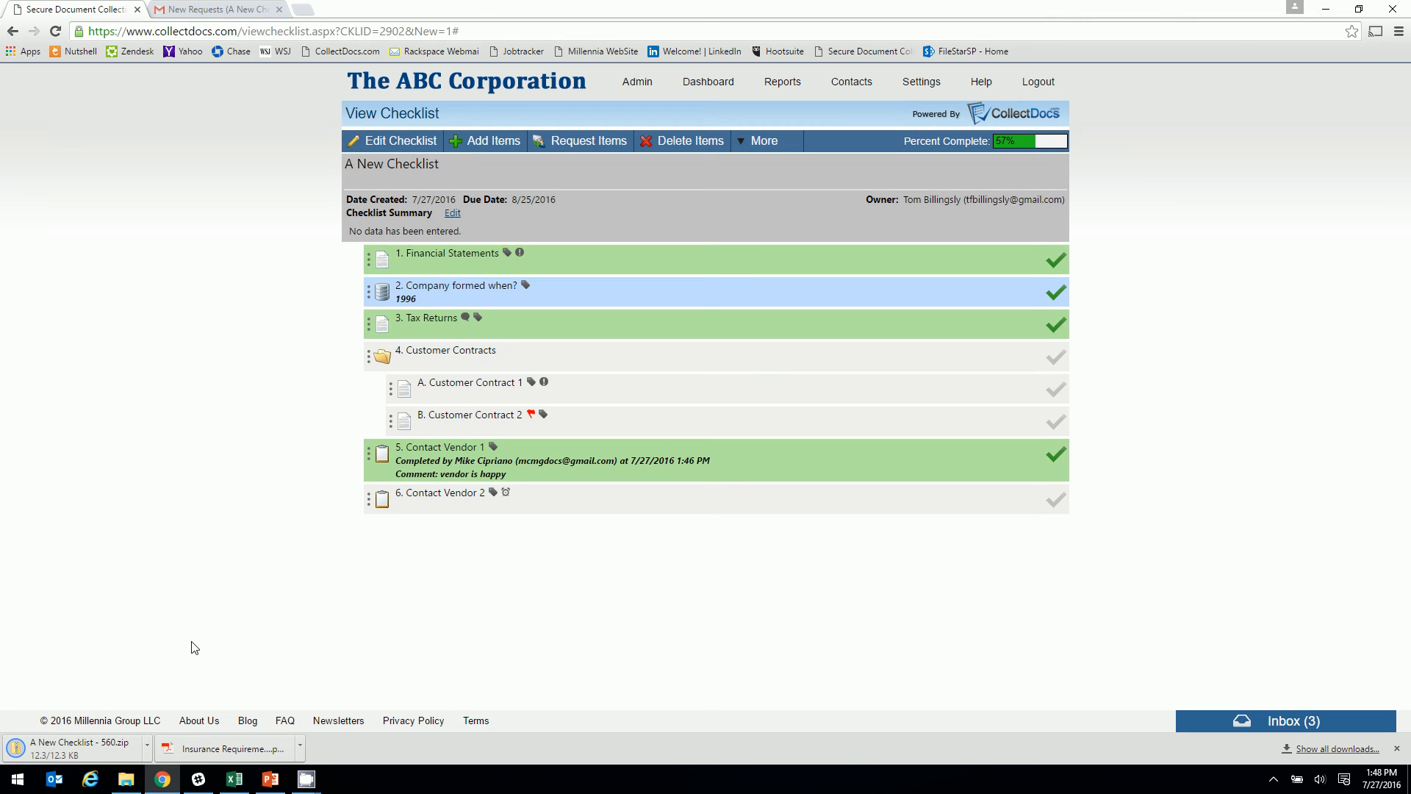
pyautogui.click(64, 747)
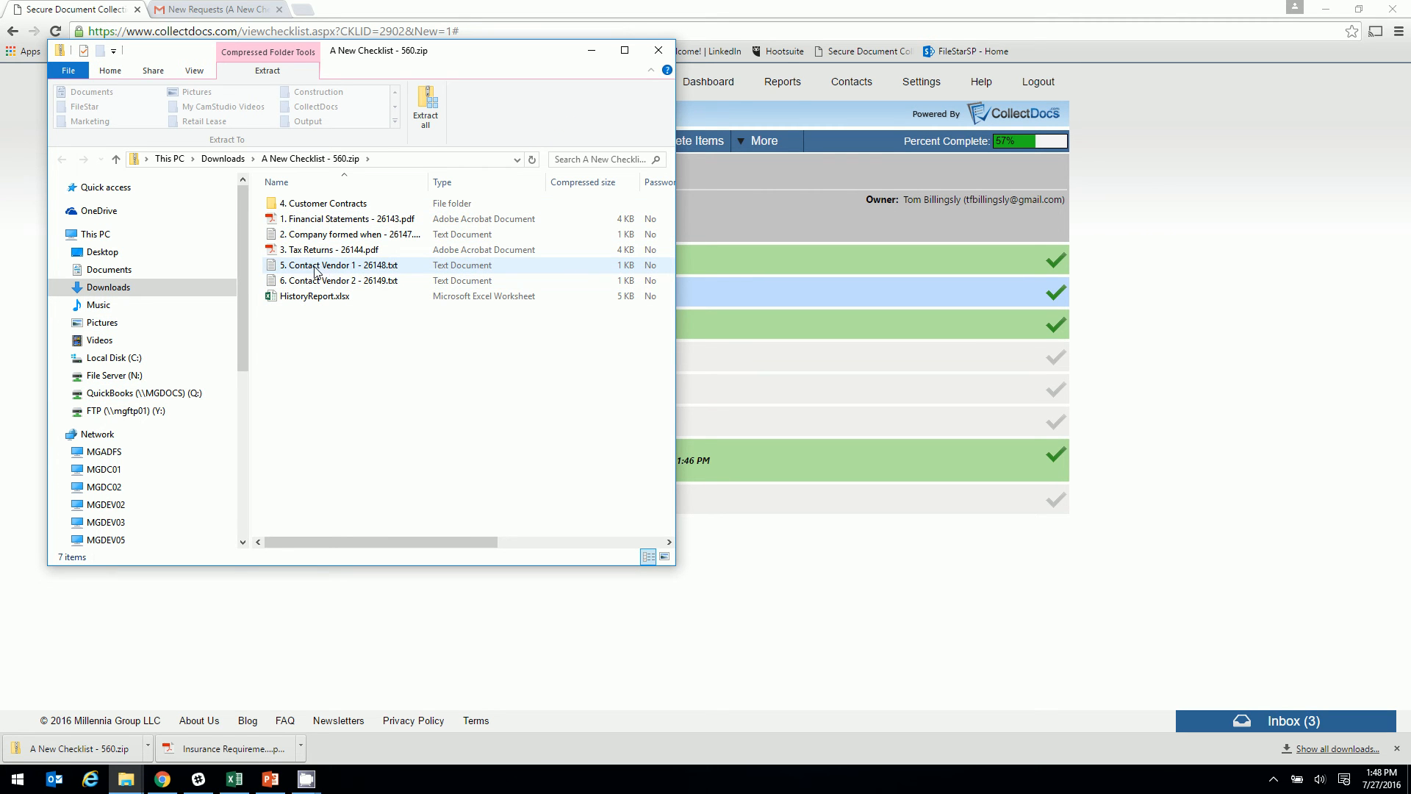
# Confirm the Company formed when text file reads 1996, then open HistoryReport.xlsx
pyautogui.doubleClick(318, 234)
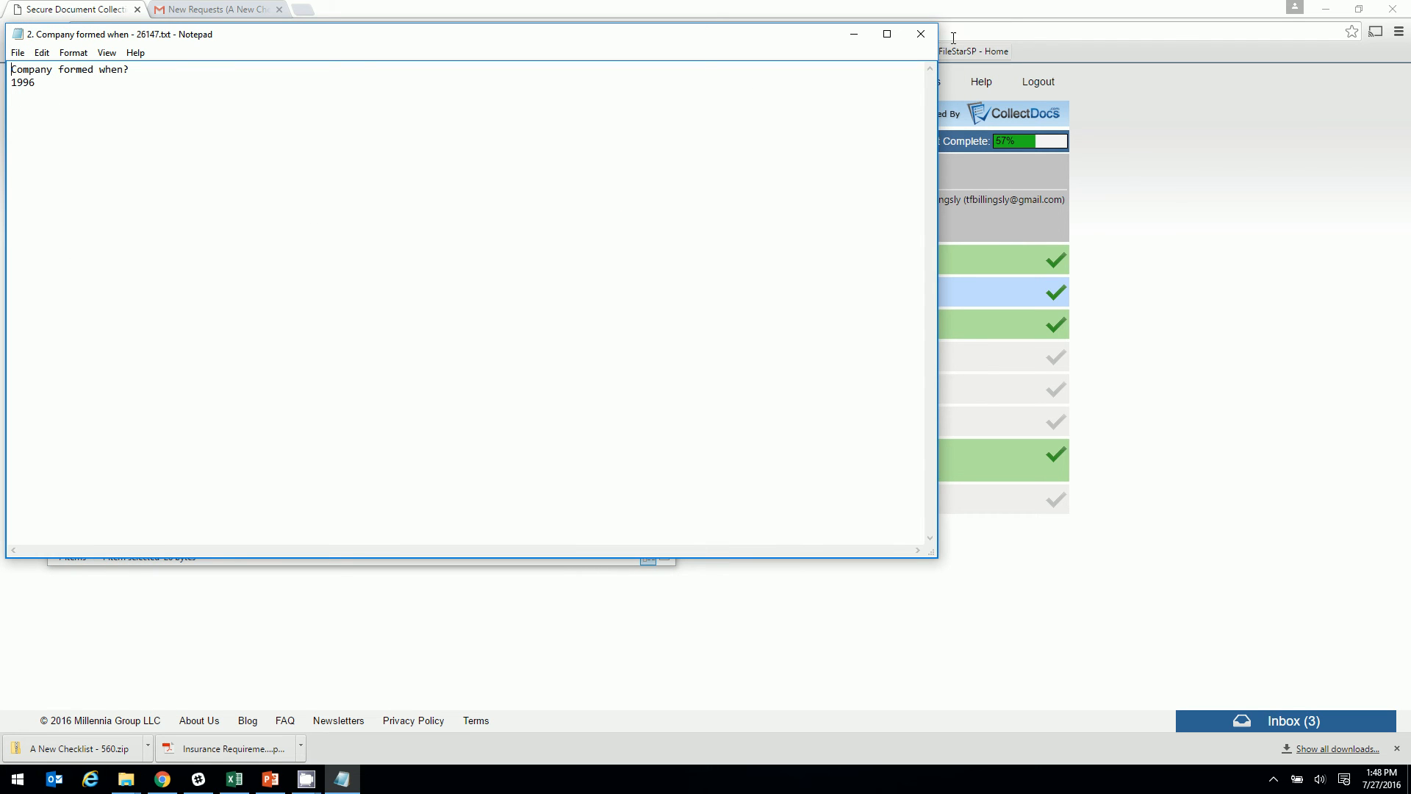
pyautogui.click(920, 34)
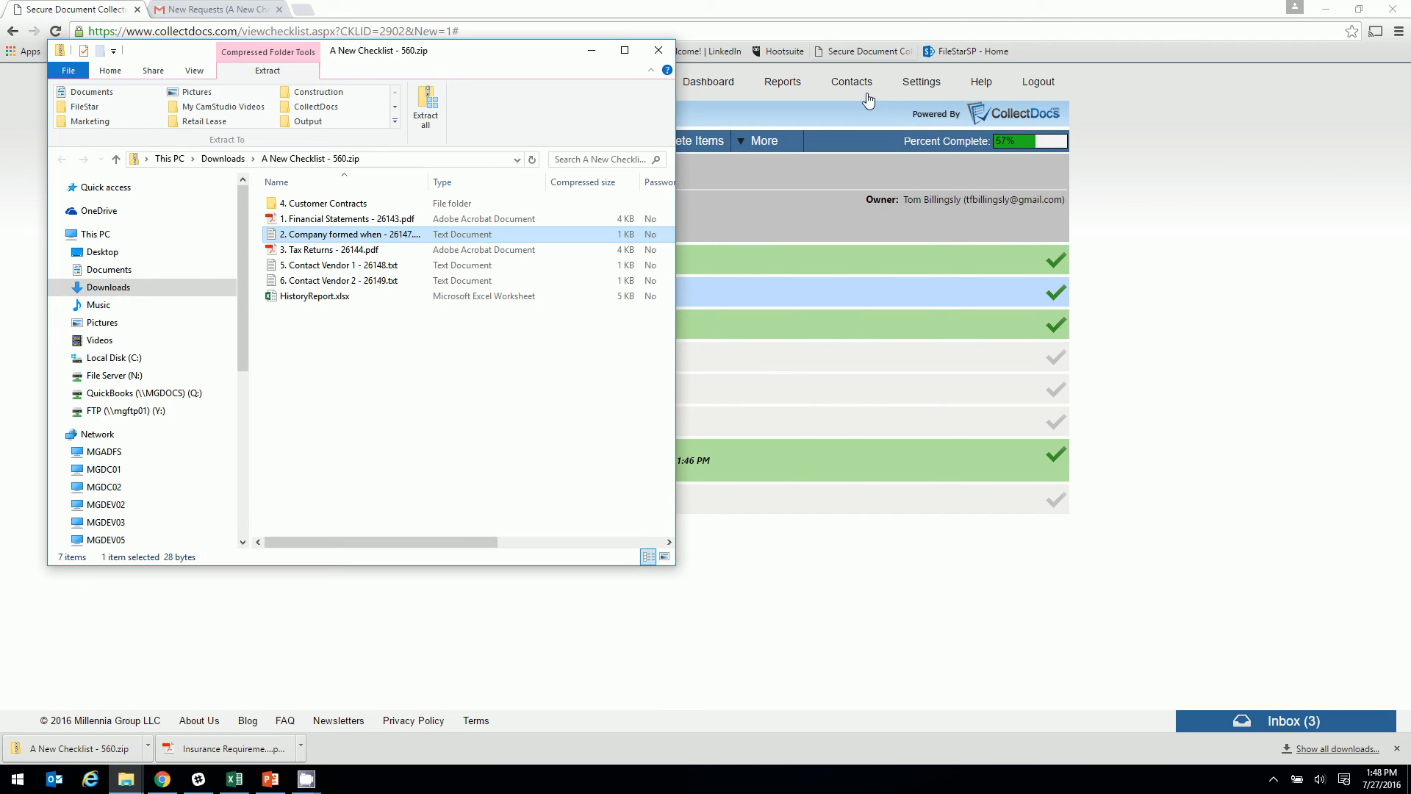
pyautogui.doubleClick(316, 294)
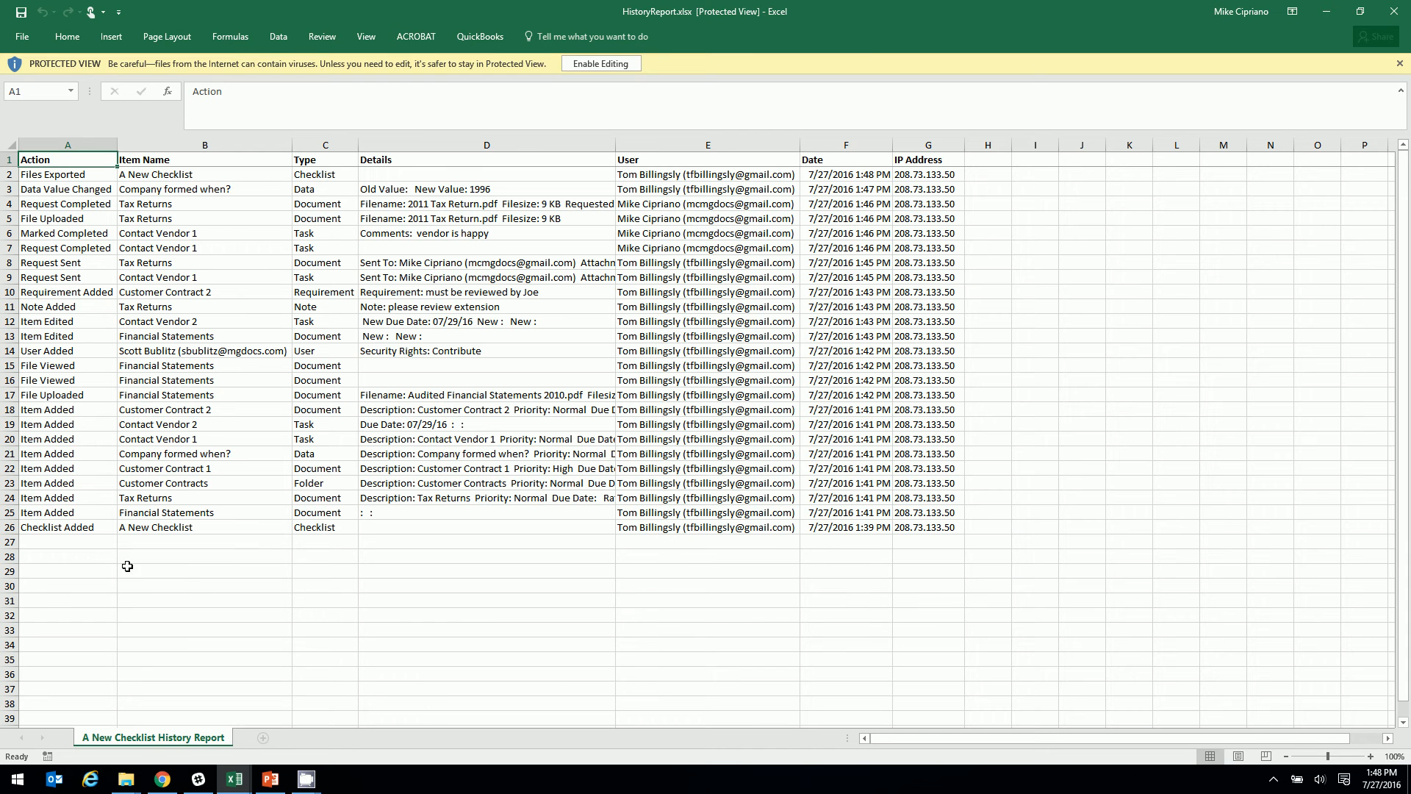
# Inspect the Checklist Added and Files Exported entries in HistoryReport.xlsx, then close it and return to Chrome
pyautogui.moveTo(63, 530); pyautogui.dragTo(335, 532)
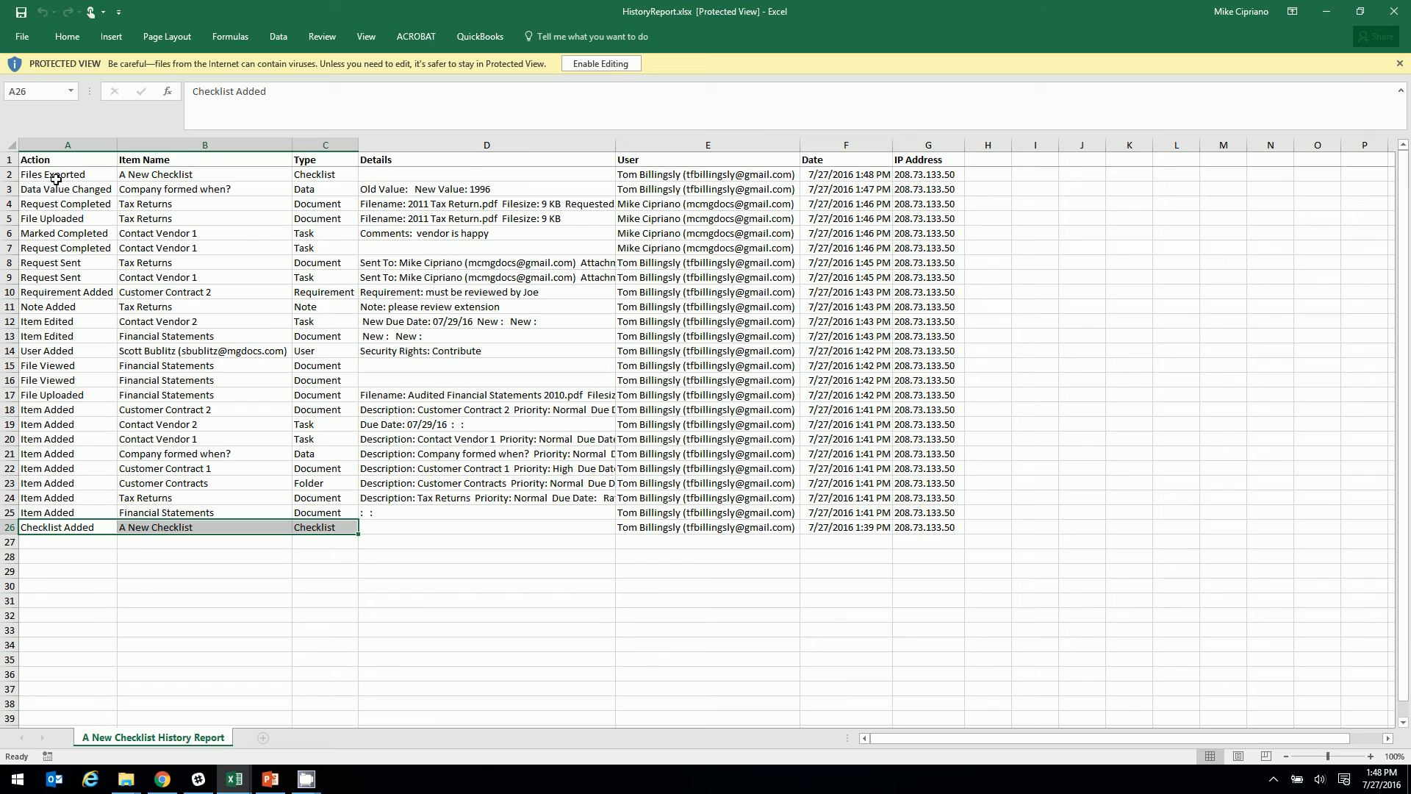
pyautogui.moveTo(55, 178); pyautogui.dragTo(305, 174)
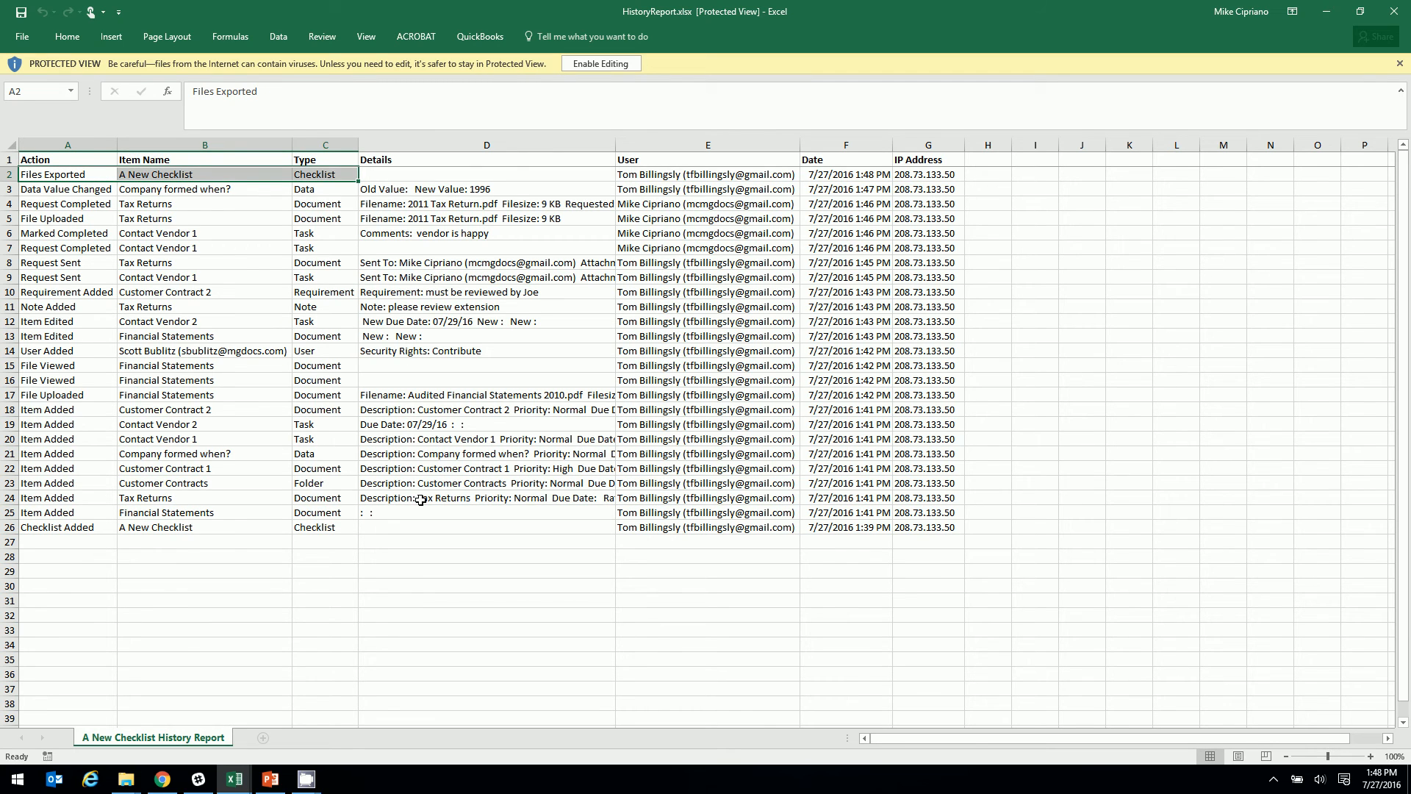
pyautogui.click(1400, 63)
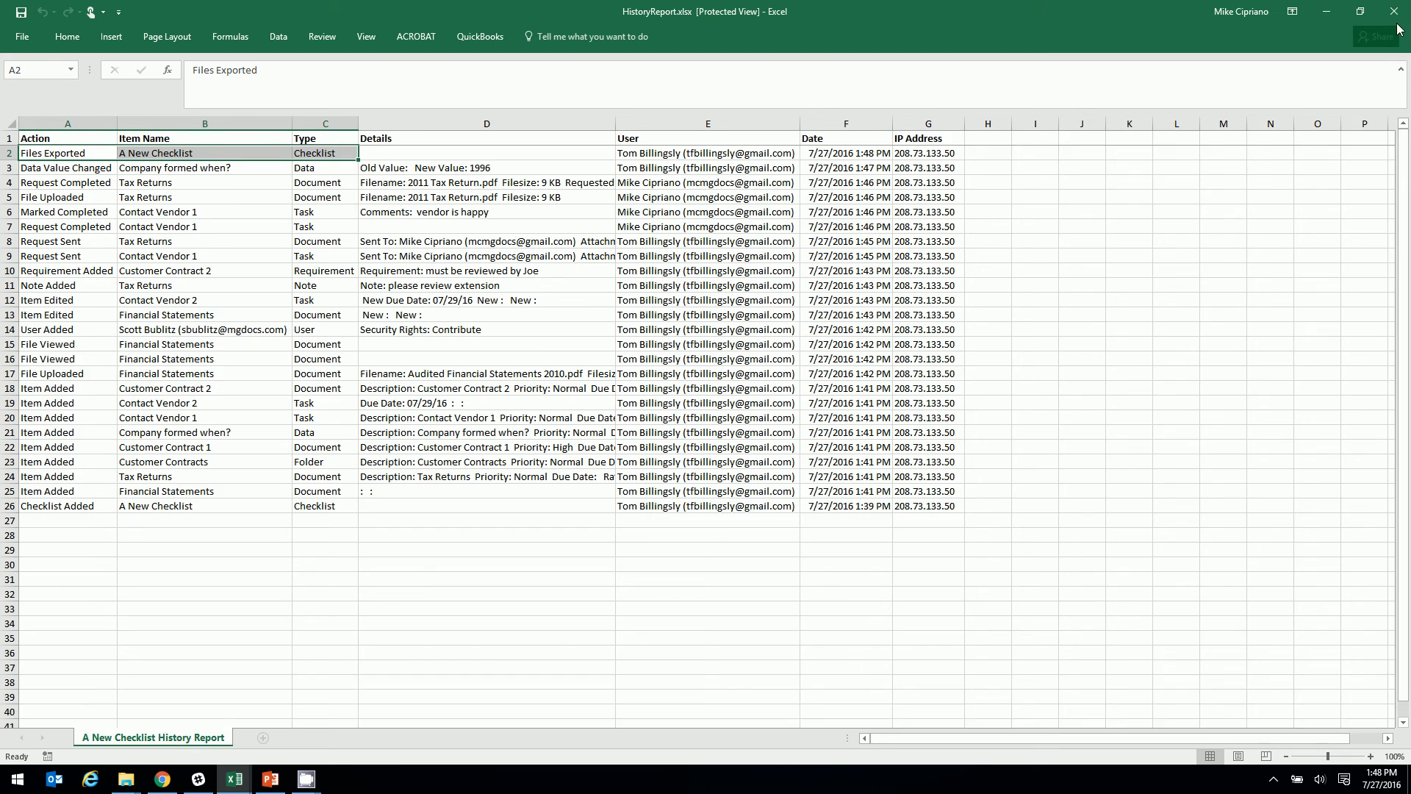
pyautogui.click(1394, 11)
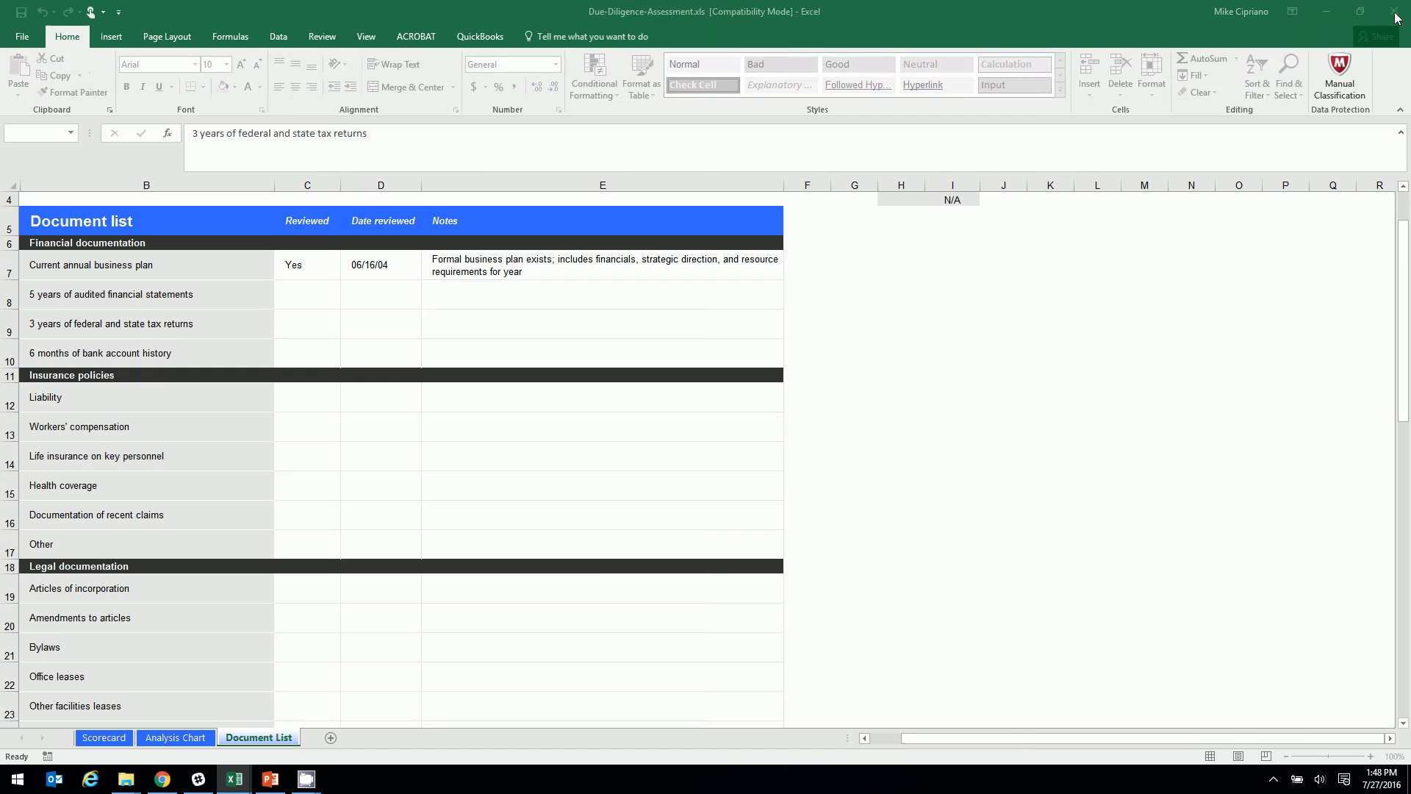
pyautogui.click(161, 781)
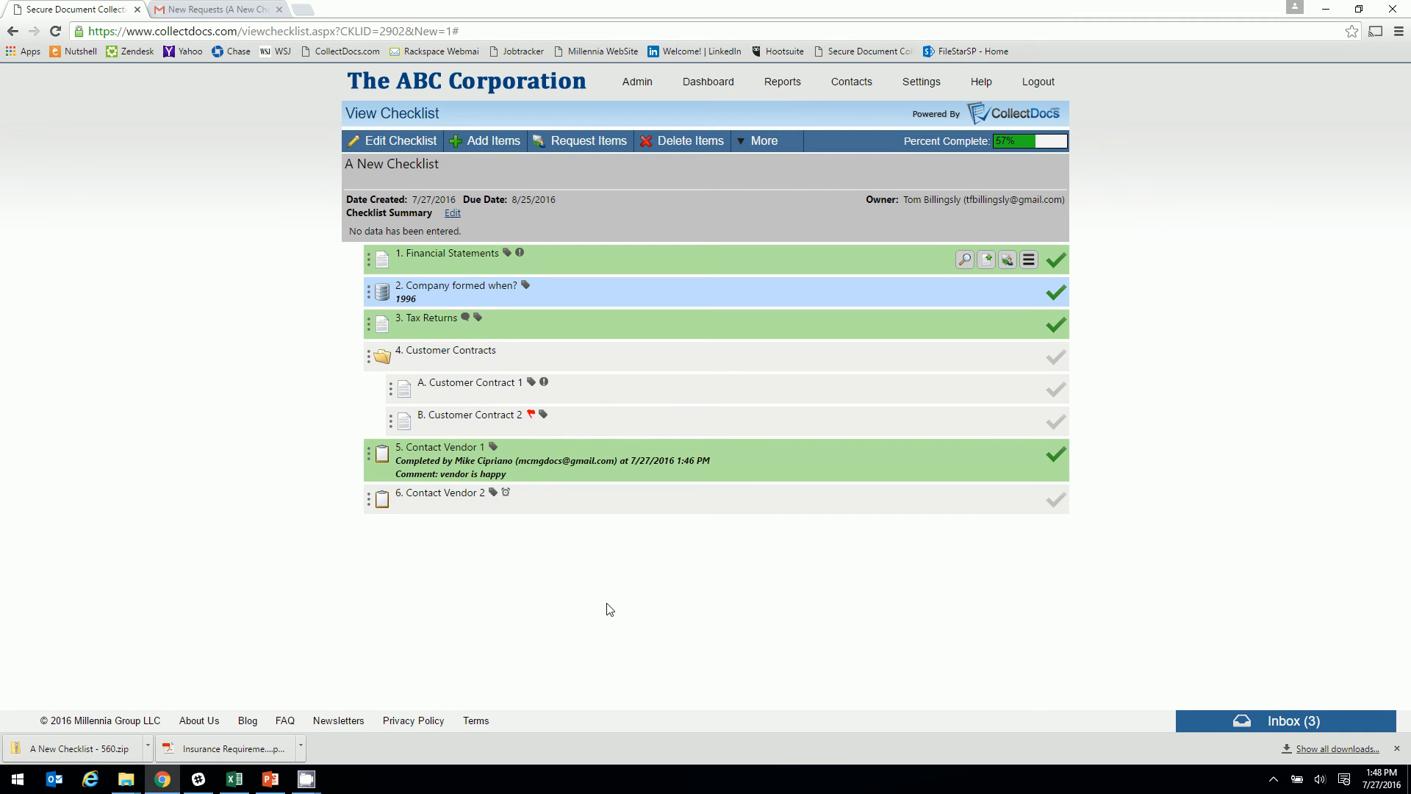
# On the Reports page, report Not Complete tasks for A New Checklist
pyautogui.click(774, 86)
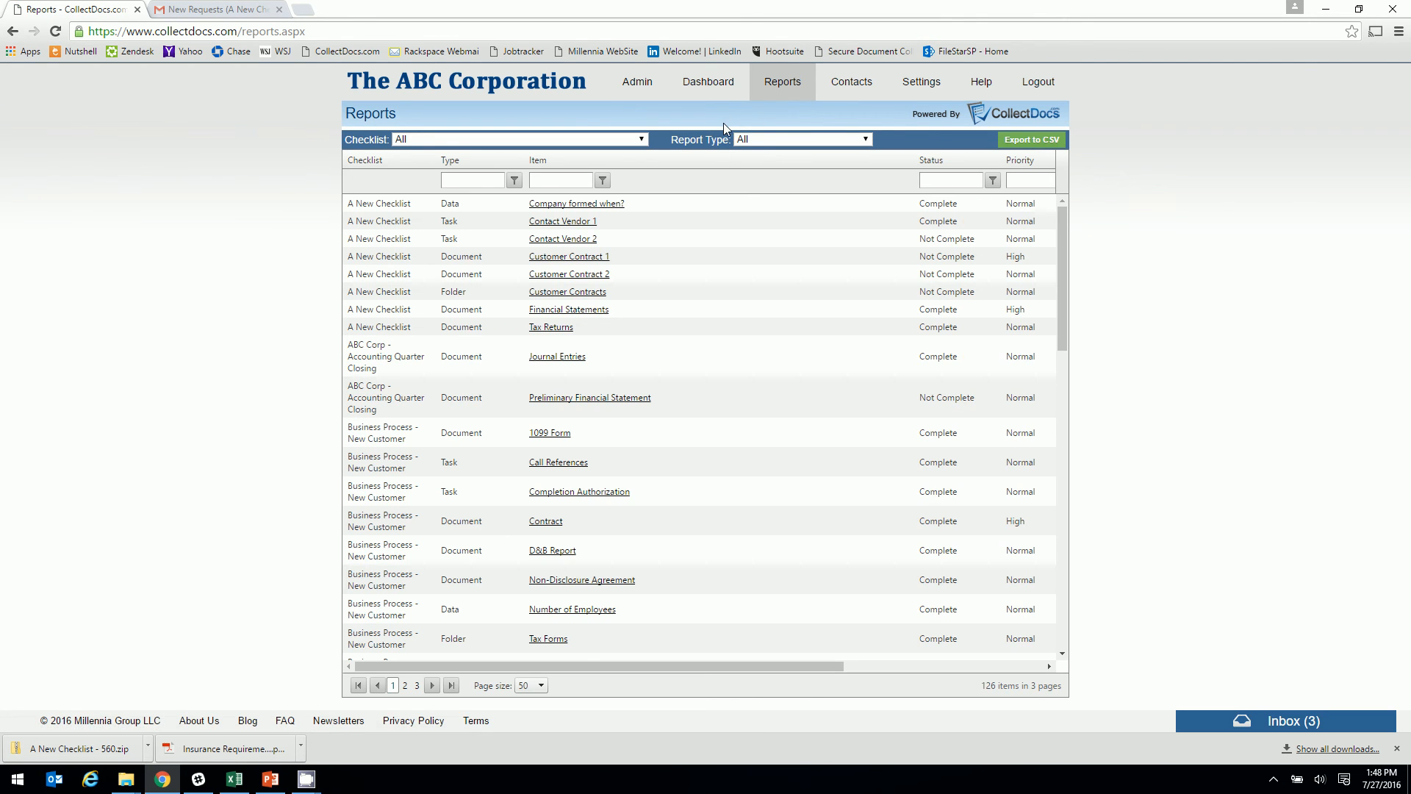
pyautogui.click(862, 139)
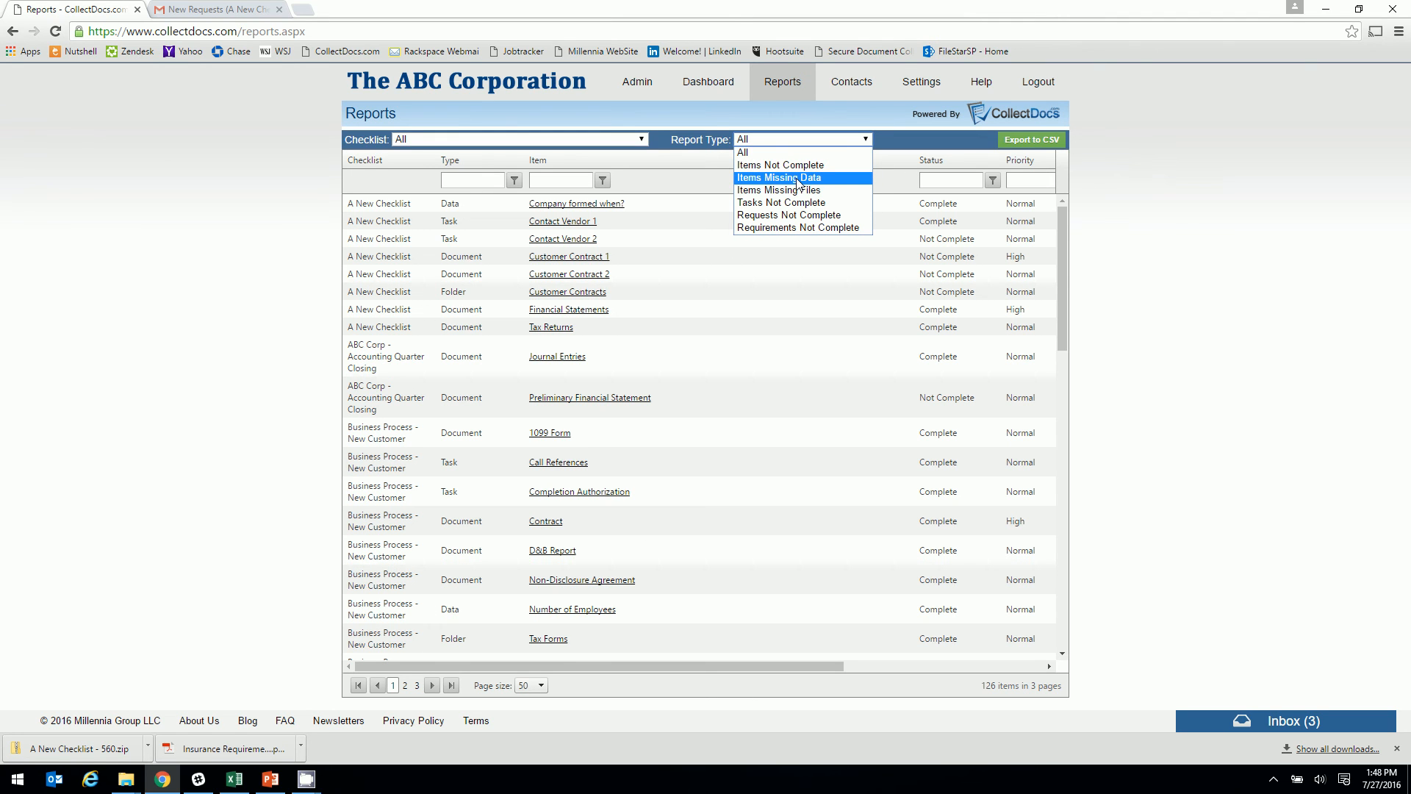
pyautogui.click(796, 203)
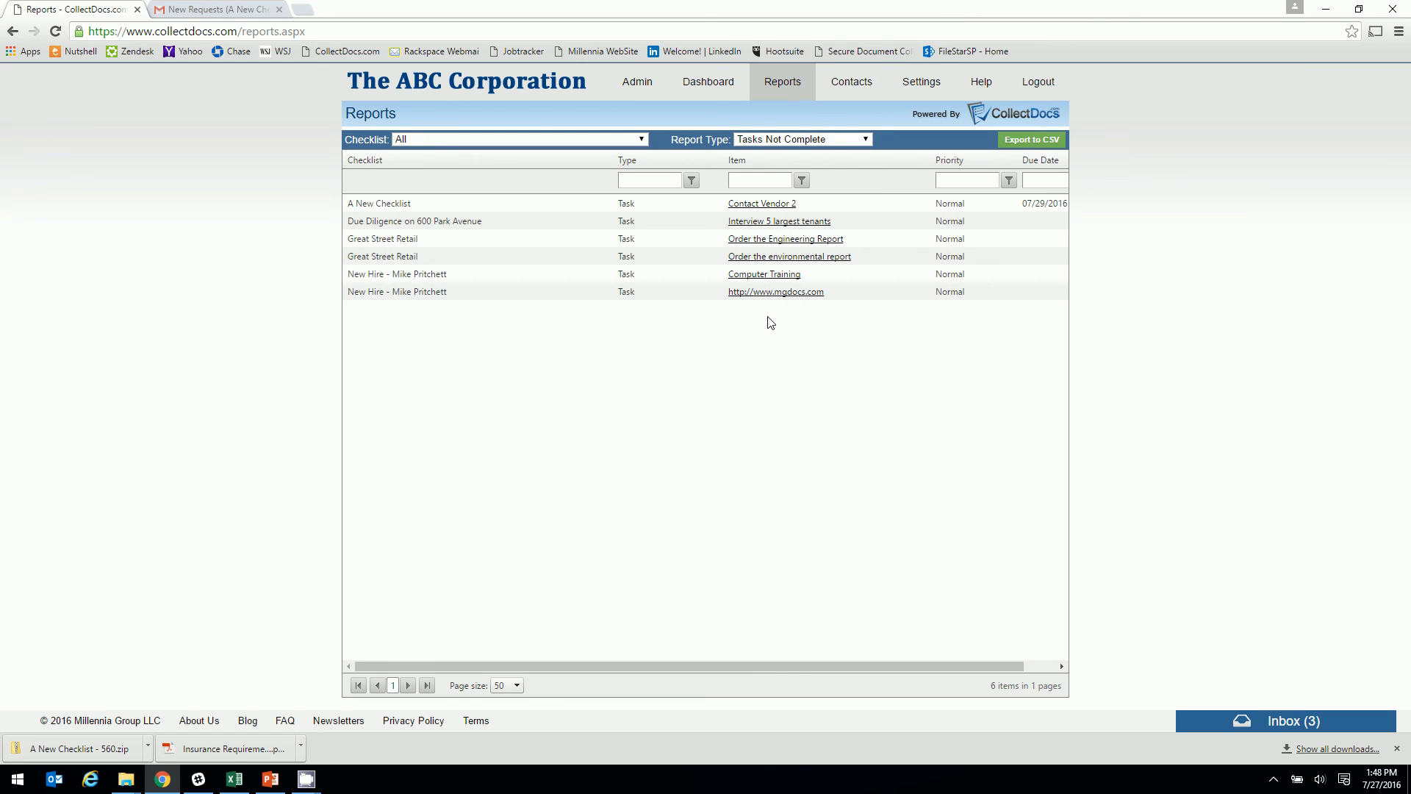
pyautogui.click(642, 139)
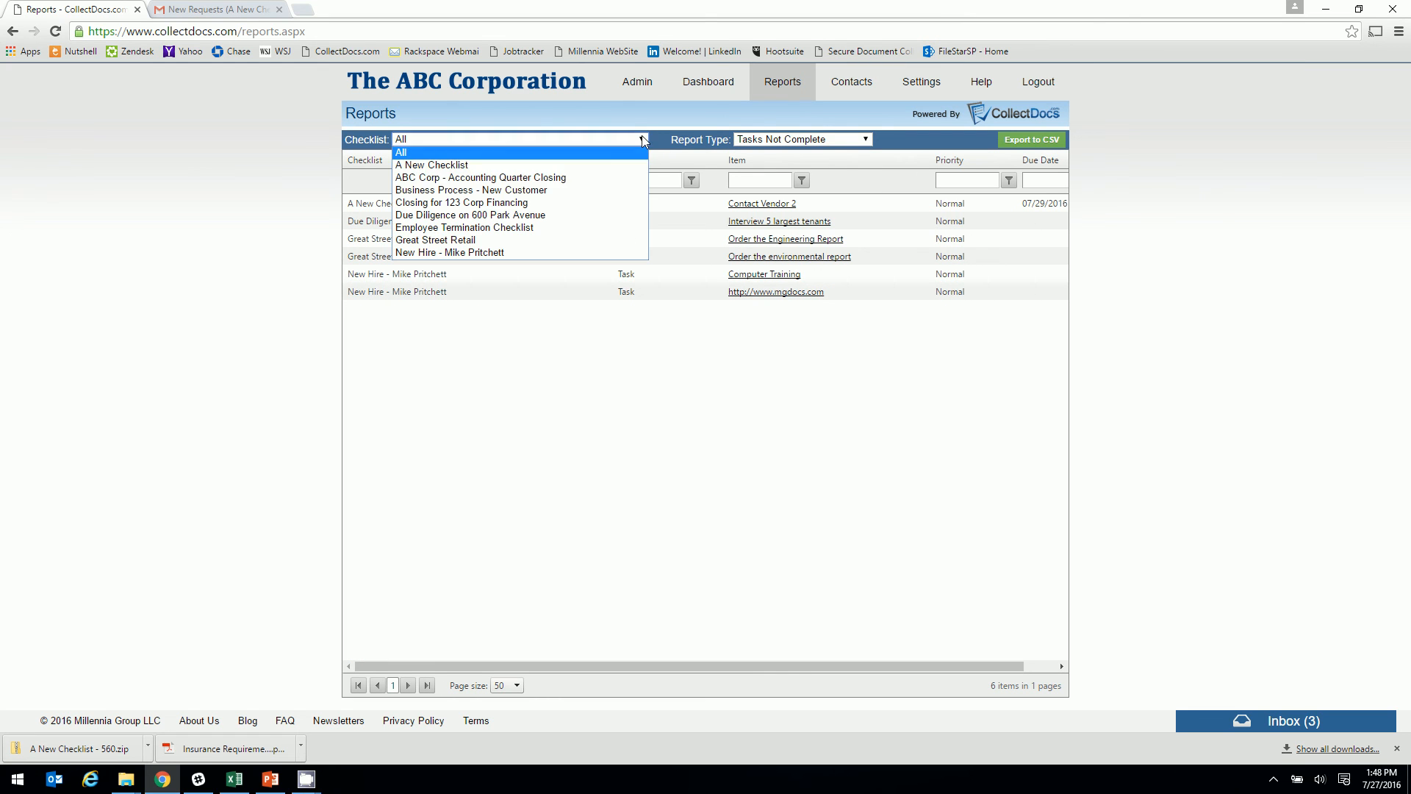
pyautogui.click(432, 166)
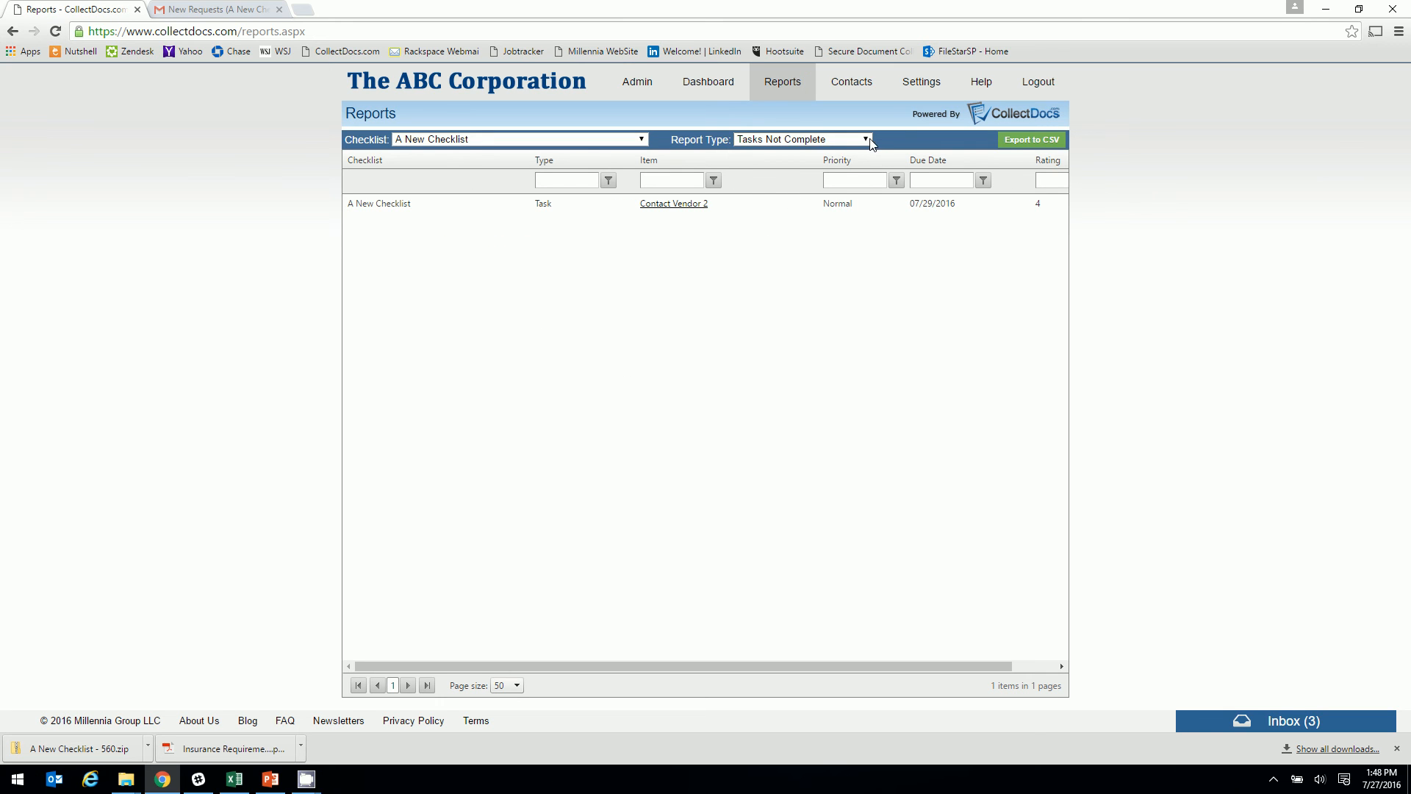
# Switch the report type to All and export the report to CSV
pyautogui.click(866, 140)
pyautogui.click(808, 152)
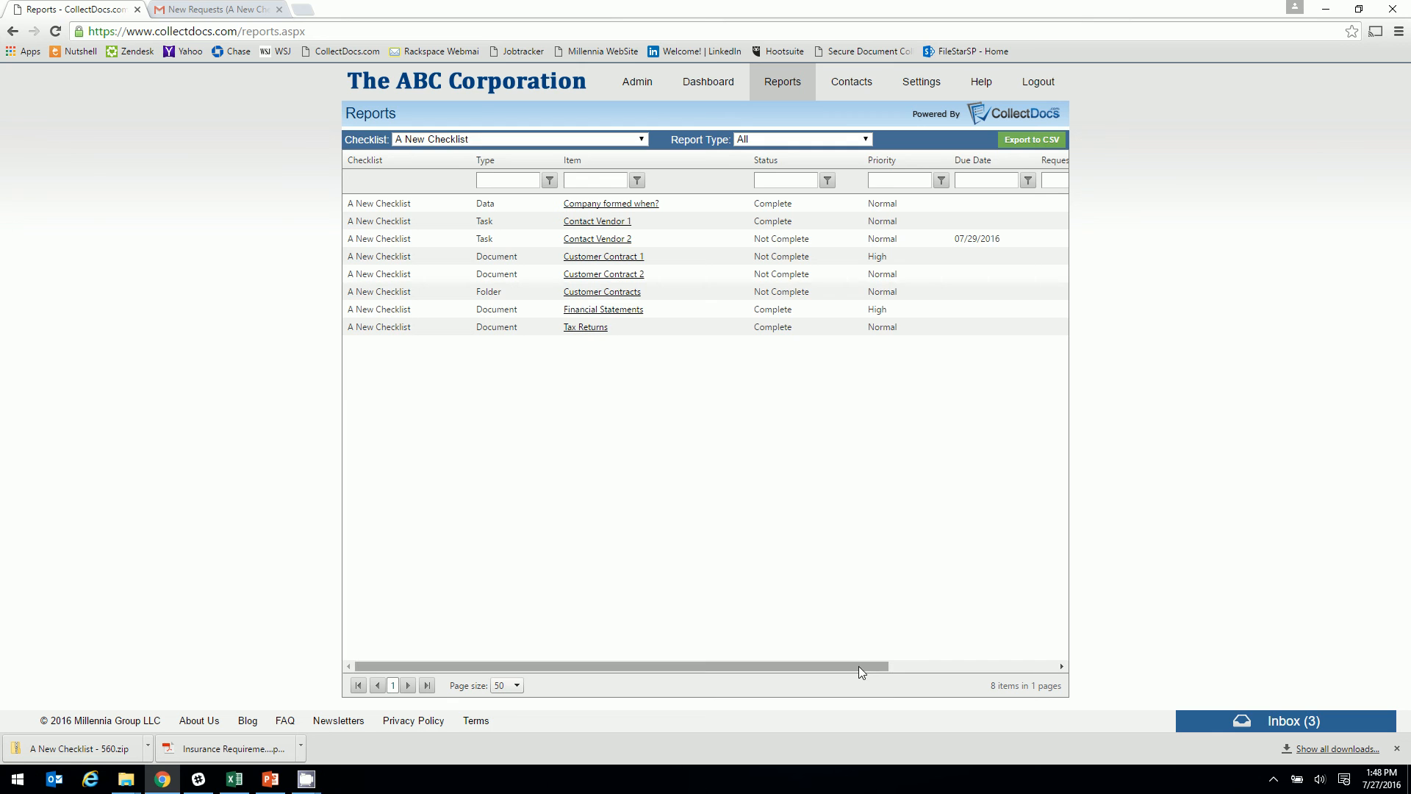
pyautogui.moveTo(858, 666); pyautogui.dragTo(948, 665)
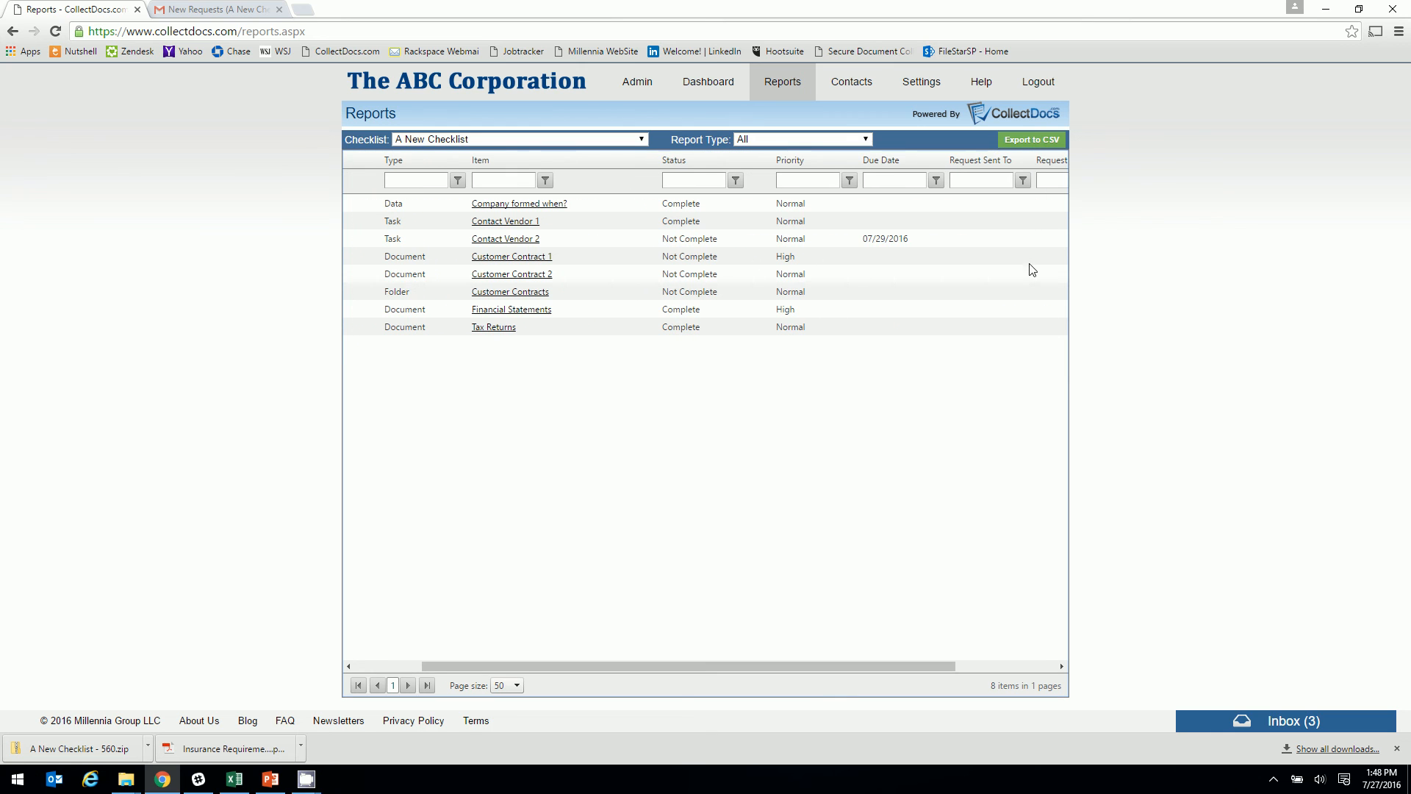
pyautogui.click(1032, 141)
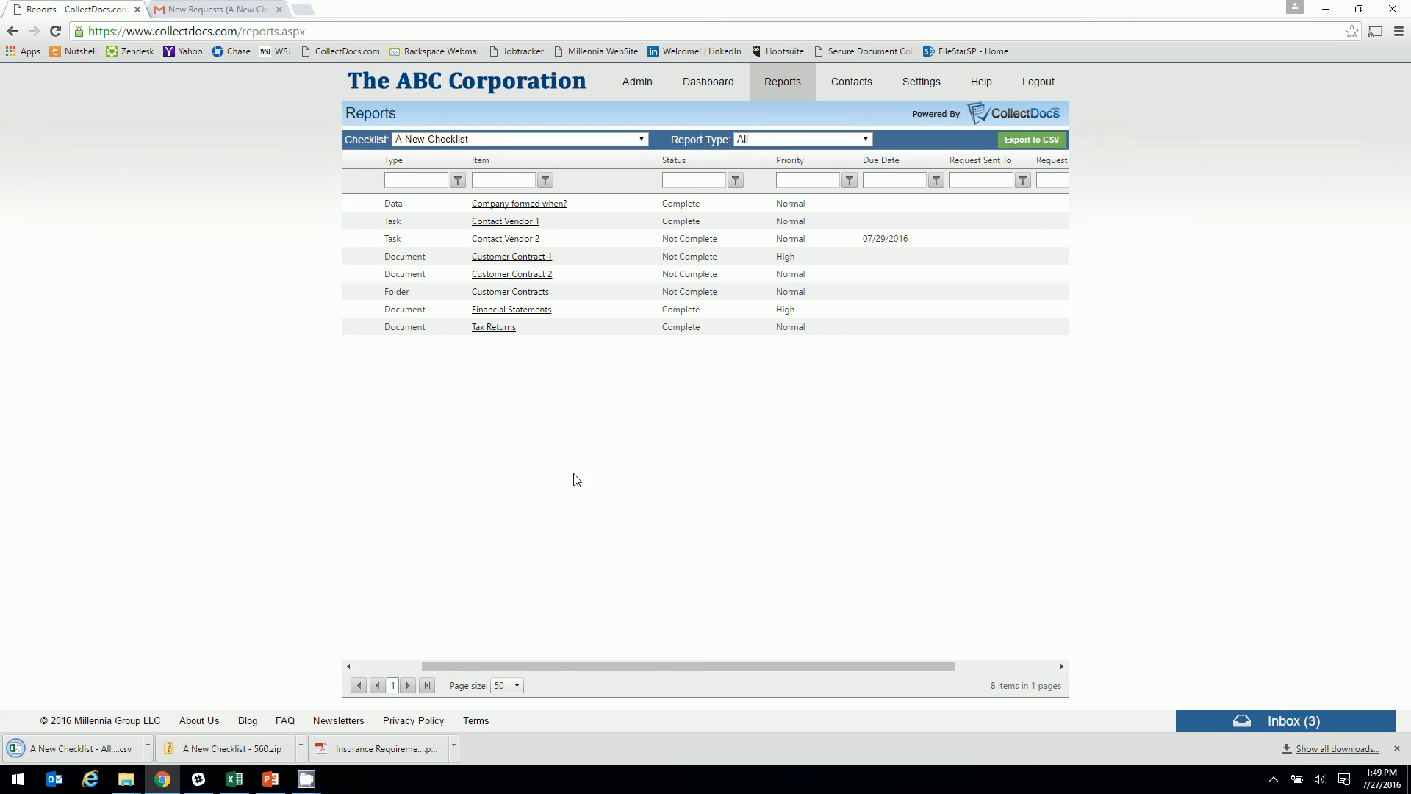
# Review the exported CSV in Excel, widening Type, Item and Status, totalling Ratings (30), and close without saving
pyautogui.click(91, 749)
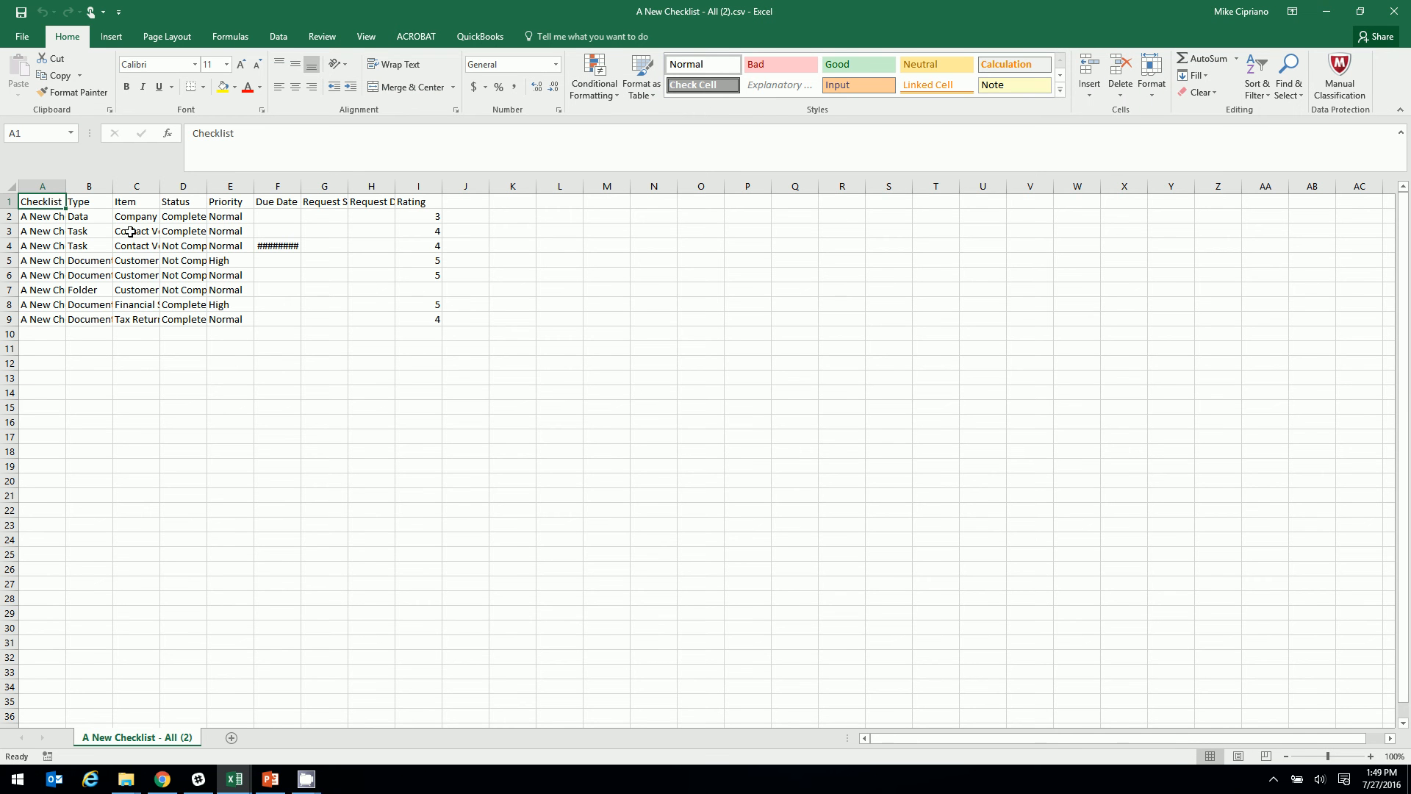
pyautogui.moveTo(116, 190); pyautogui.dragTo(413, 201)
pyautogui.moveTo(621, 217); pyautogui.dragTo(620, 320)
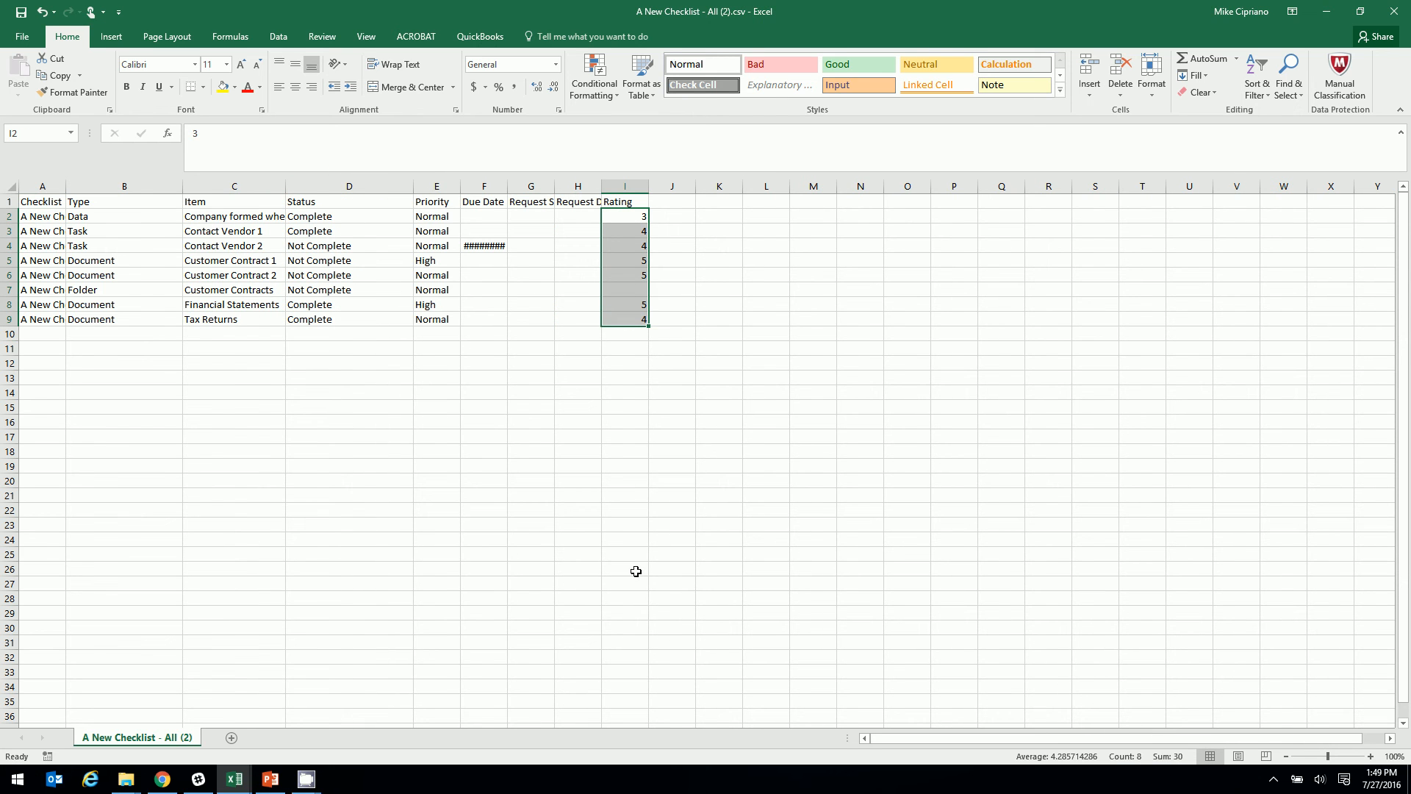
pyautogui.click(1395, 12)
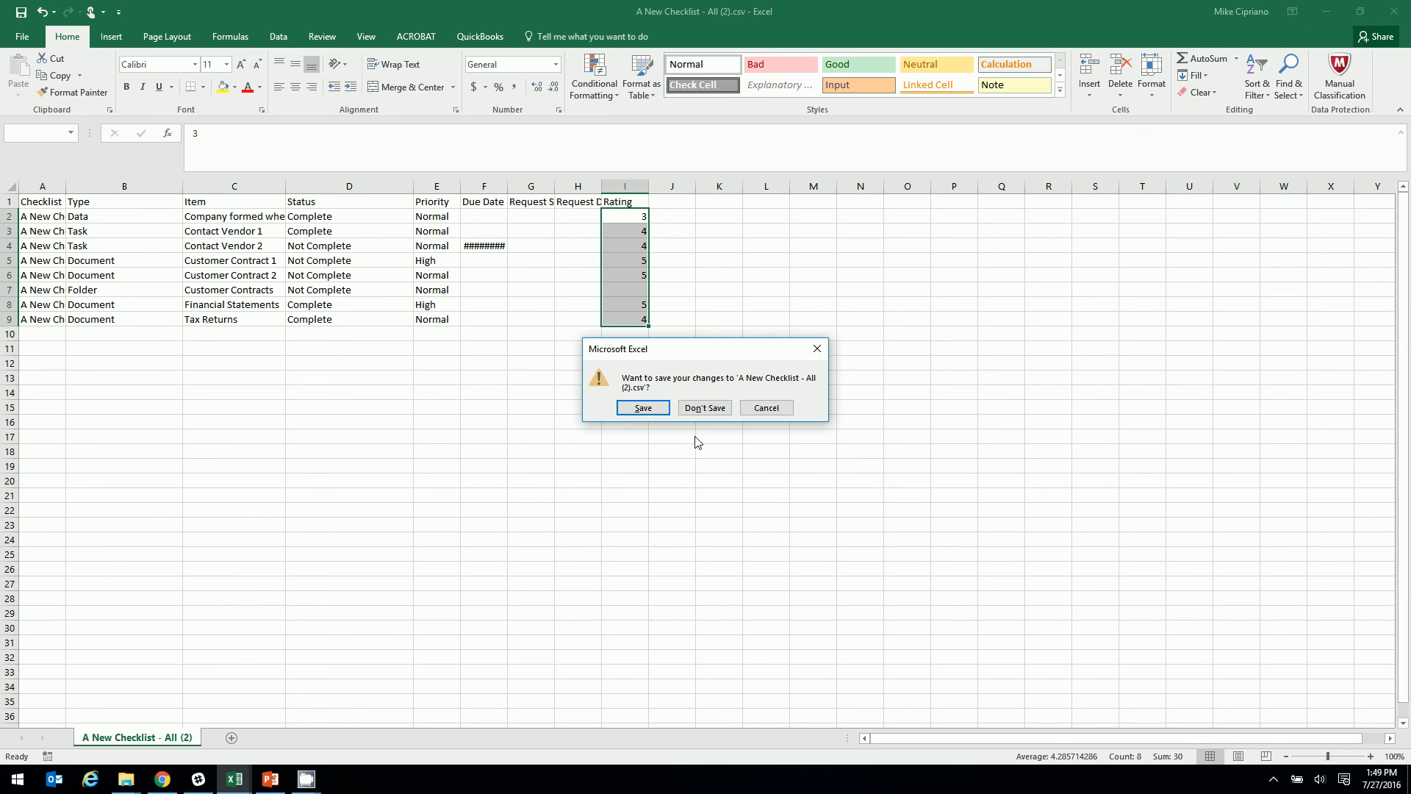
pyautogui.click(704, 408)
# Back in CollectDocs, browse the contacts list, account settings and checklist notification settings
pyautogui.click(164, 780)
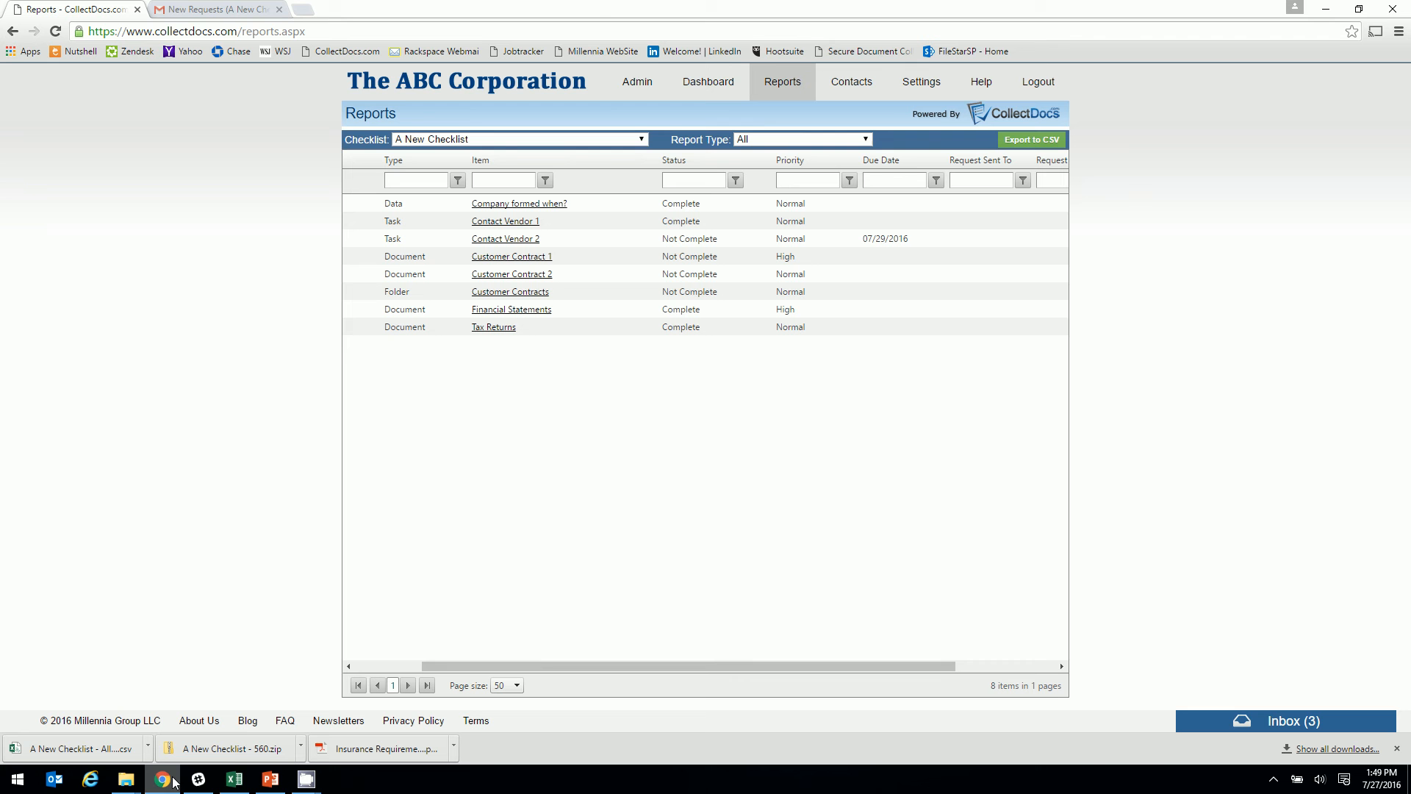
pyautogui.click(831, 92)
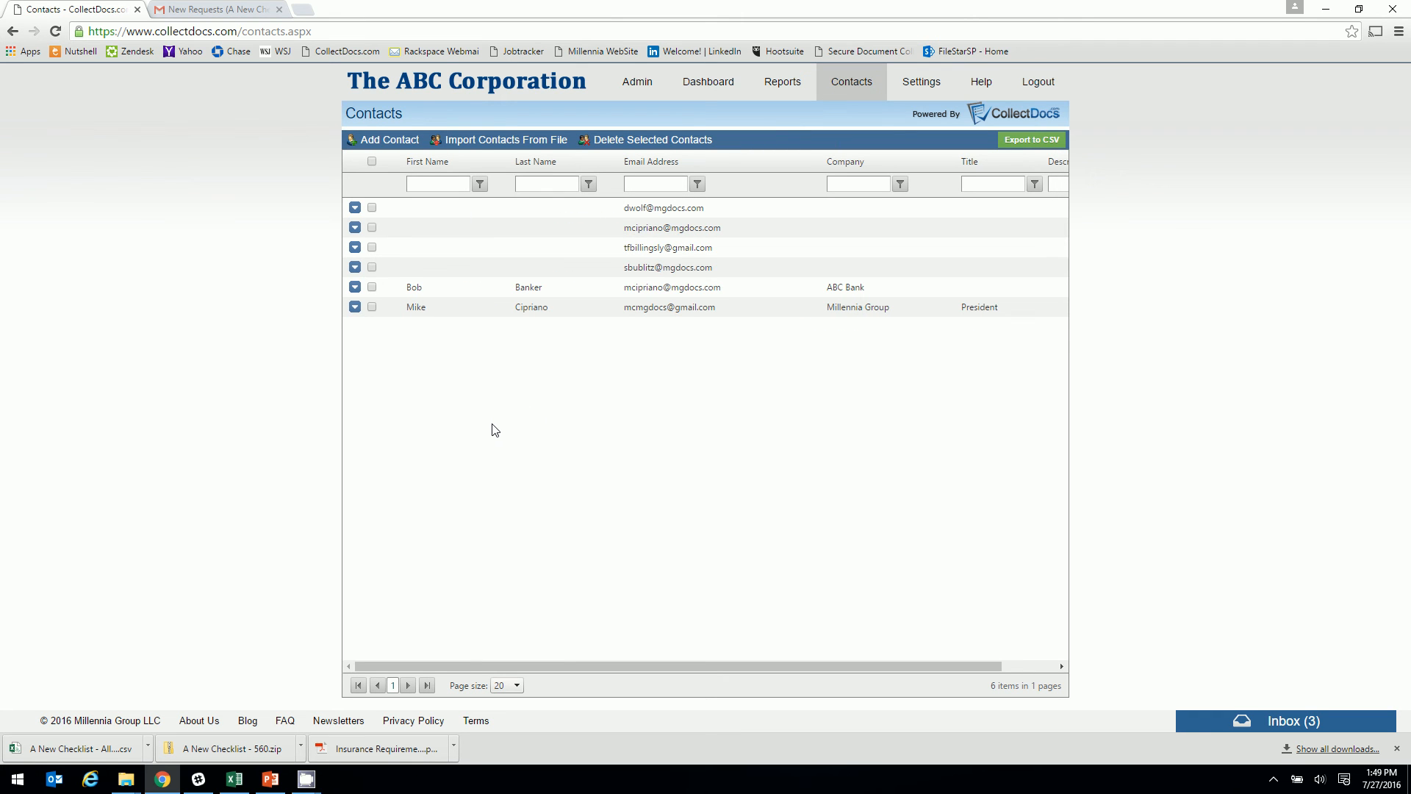
pyautogui.click(913, 86)
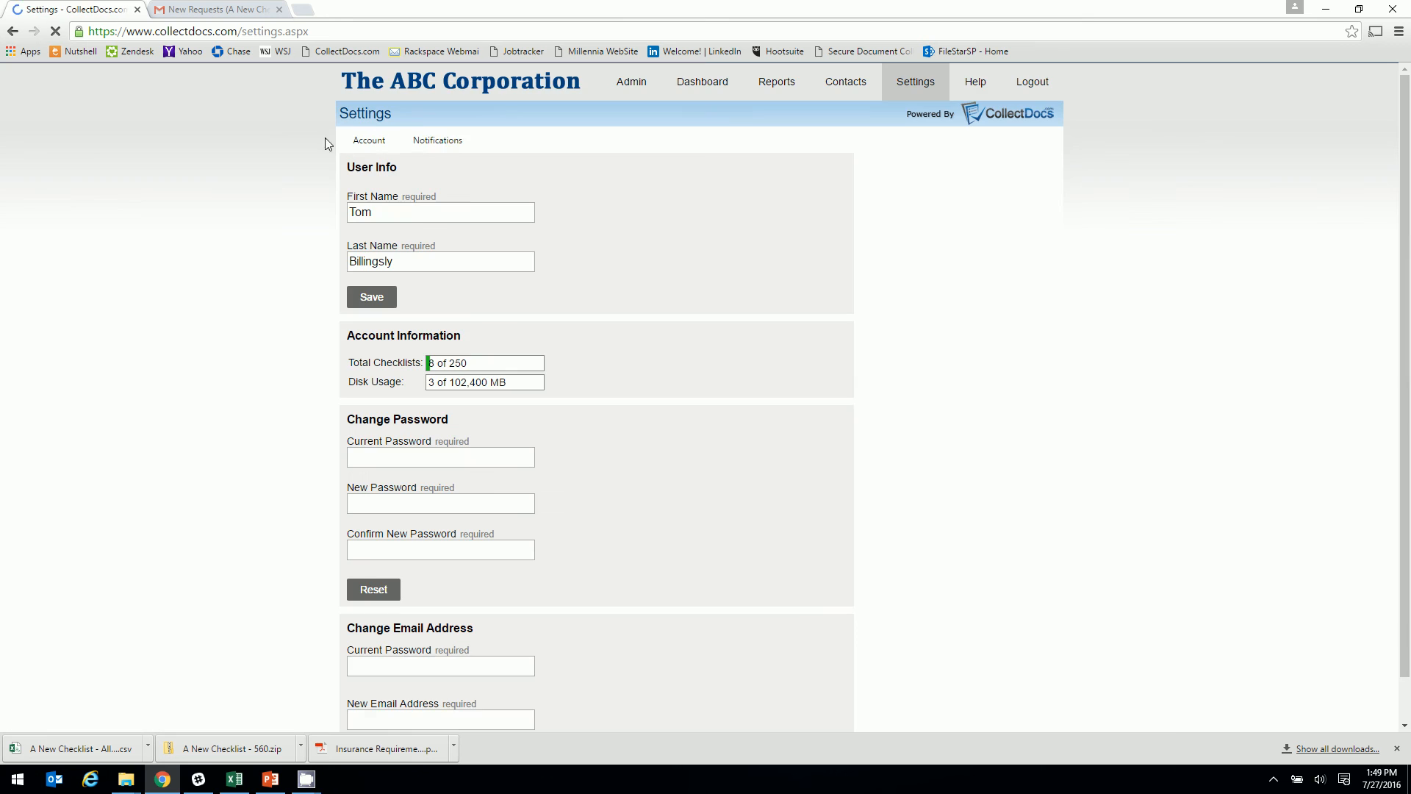
pyautogui.click(439, 140)
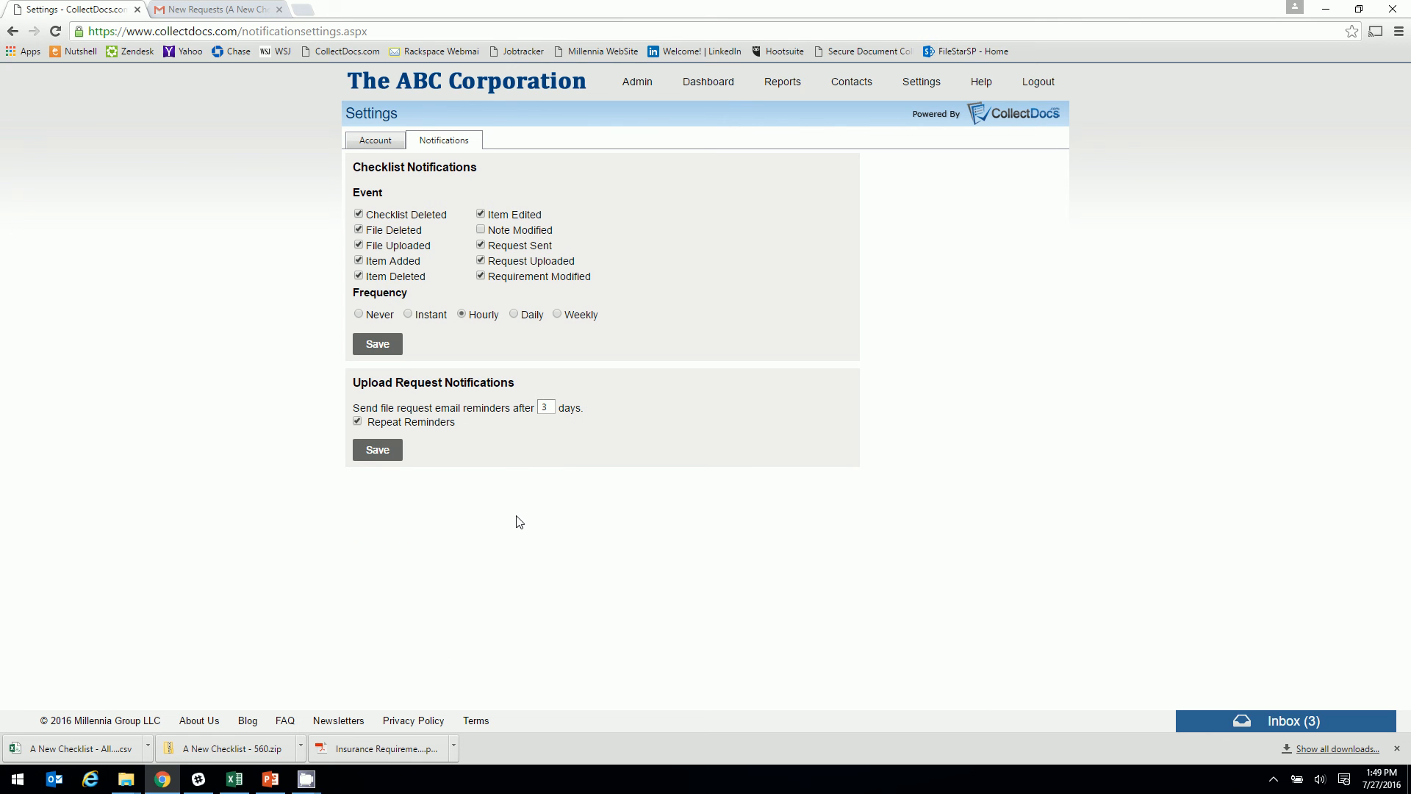
# Return to the dashboard and open A New Checklist, now 57% complete with four items checked
pyautogui.click(710, 85)
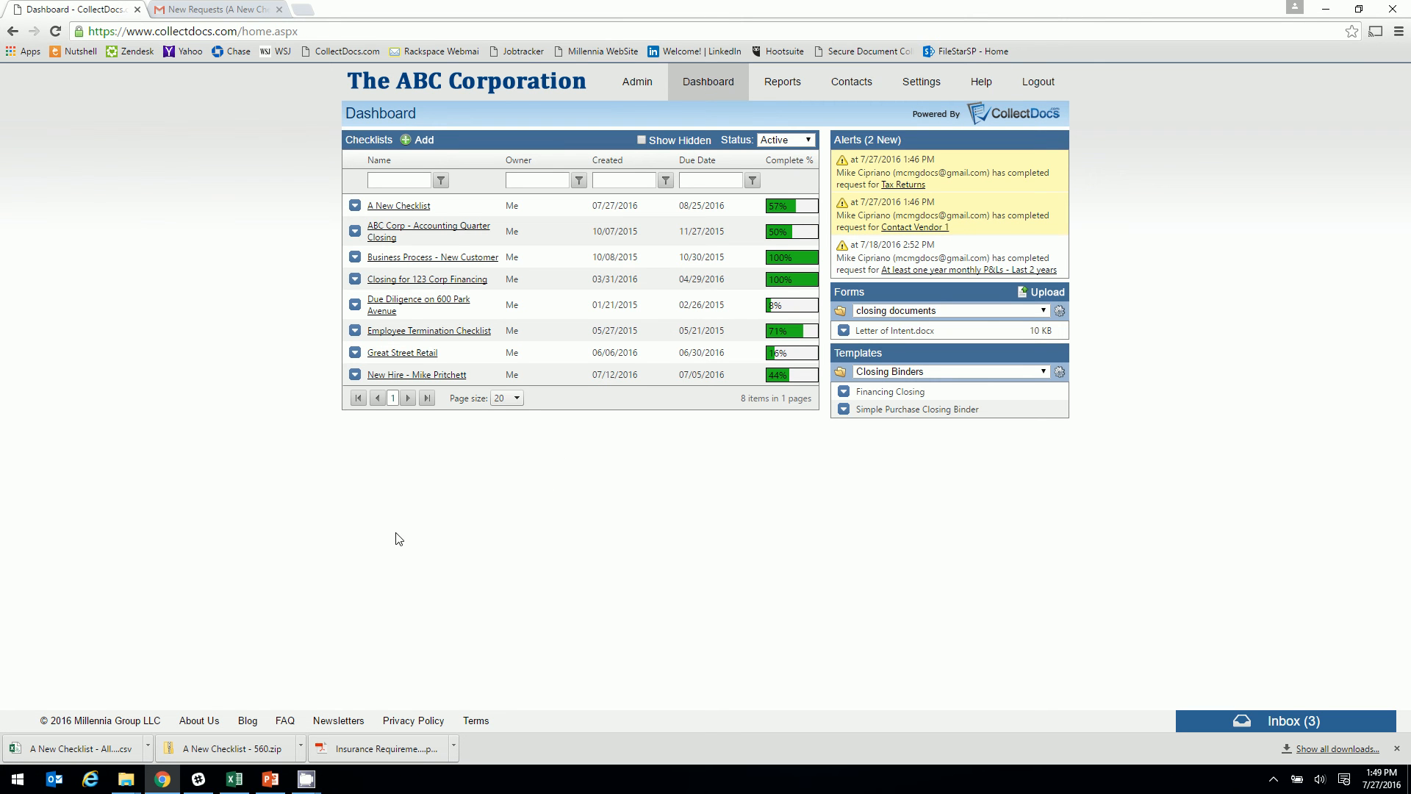
pyautogui.click(391, 208)
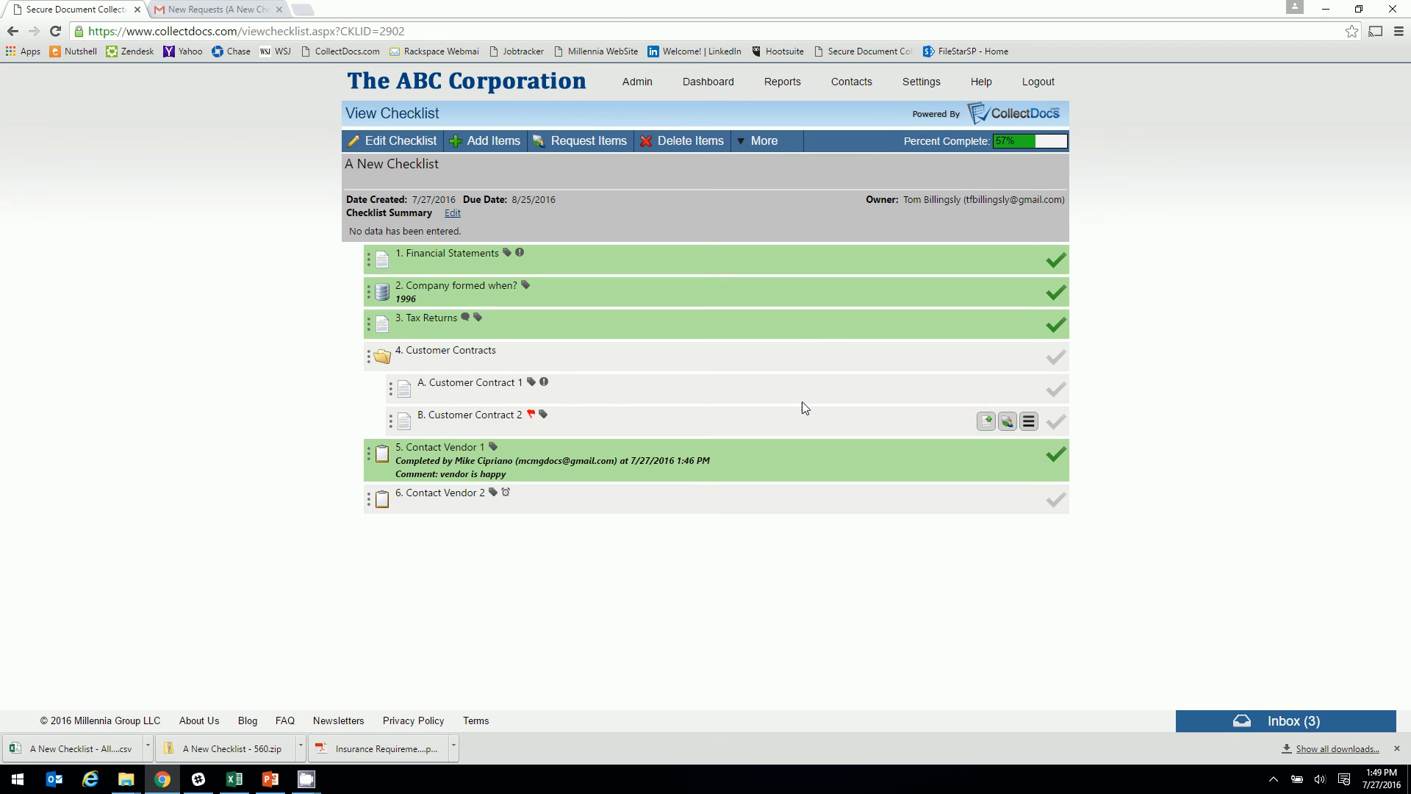
pyautogui.moveTo(306, 784)
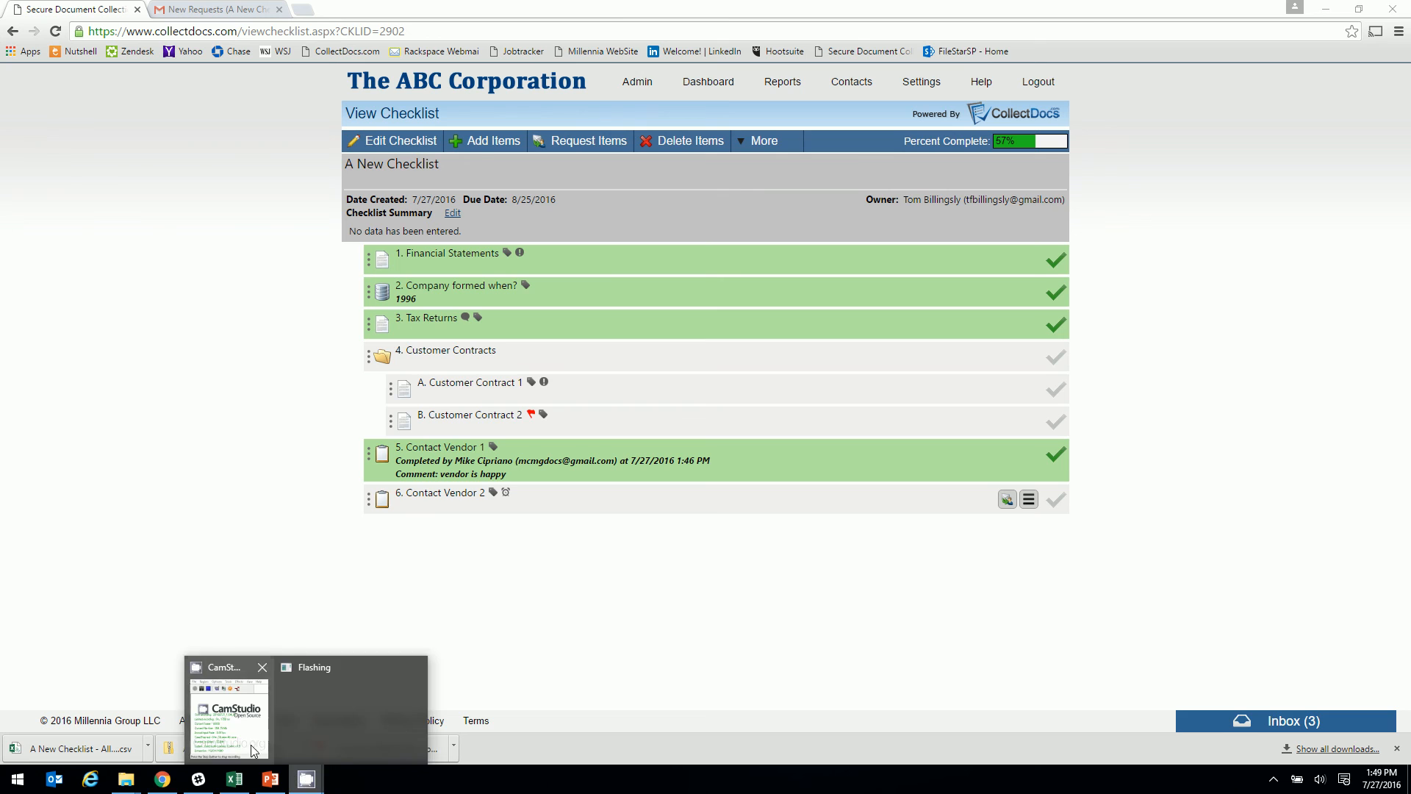